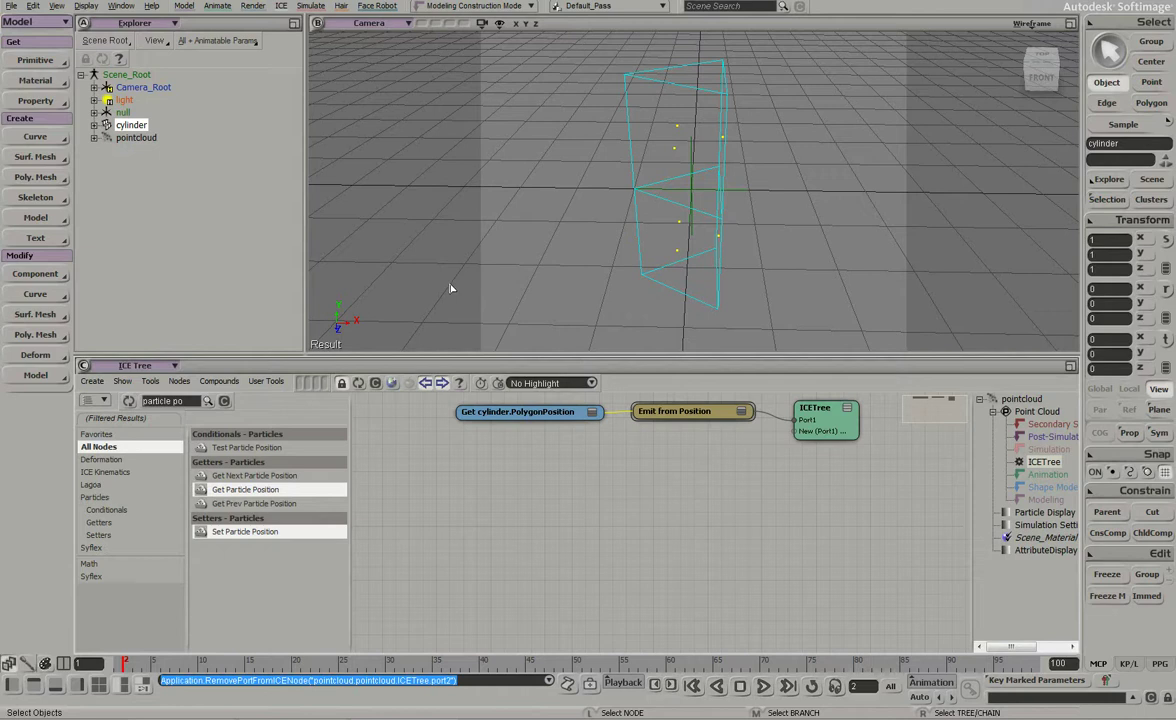
Step: Review the node graphs of the cylinder's two ICE trees, ICETree1 and ICETree
key(s)
right_drag(778, 159, 753, 160)
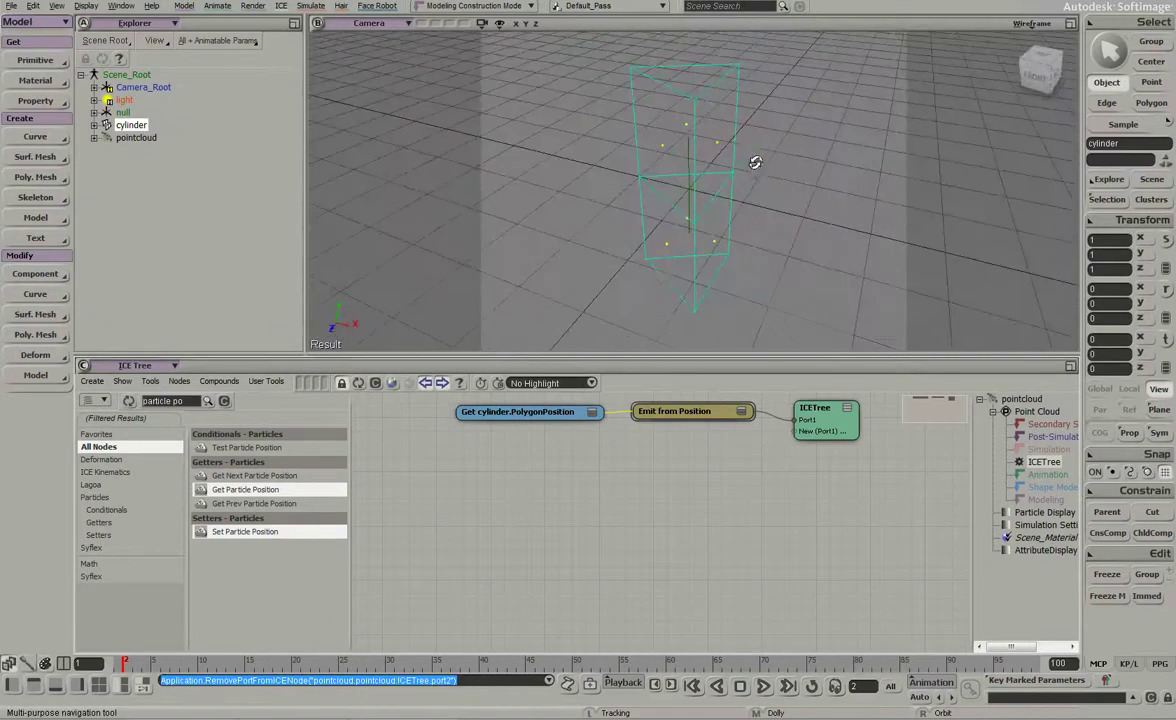
click(359, 389)
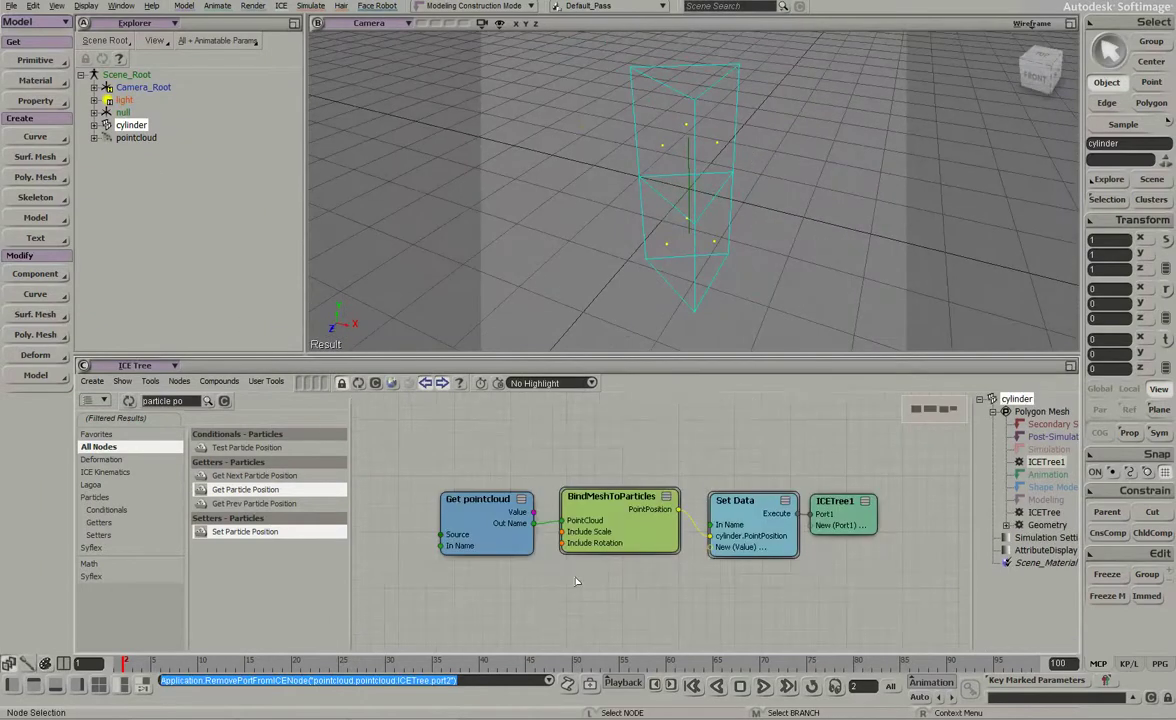
click(1040, 512)
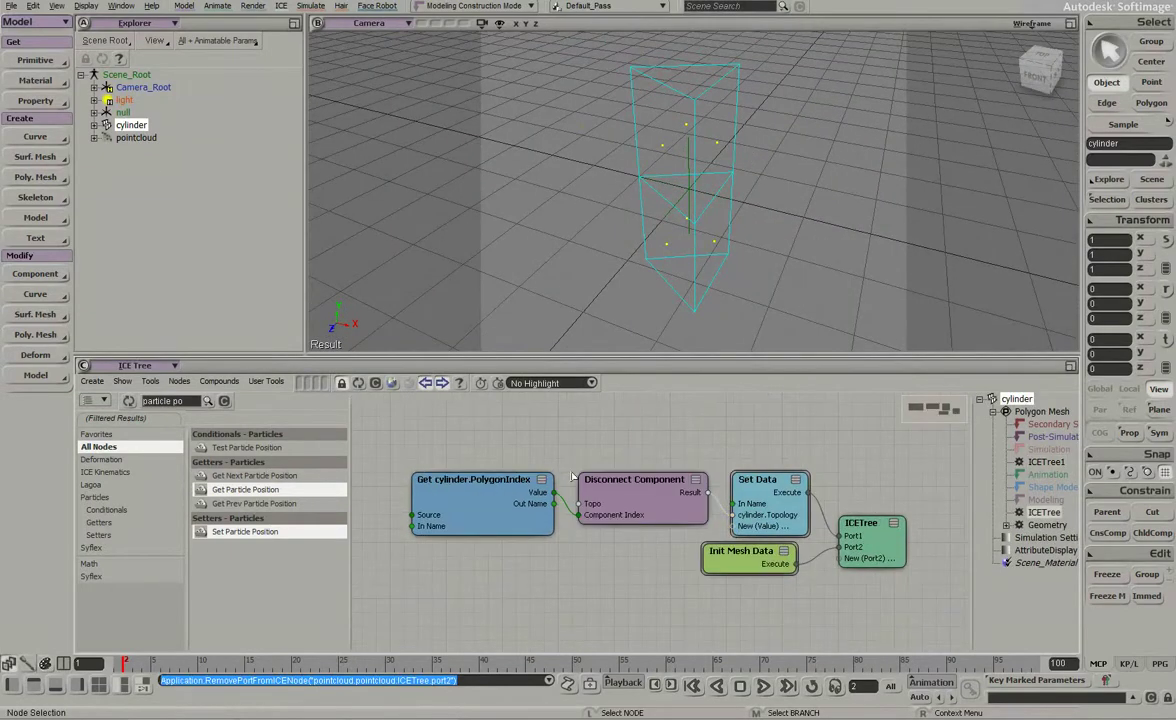
Step: Load the pointcloud's ICE tree into the node editor
click(136, 138)
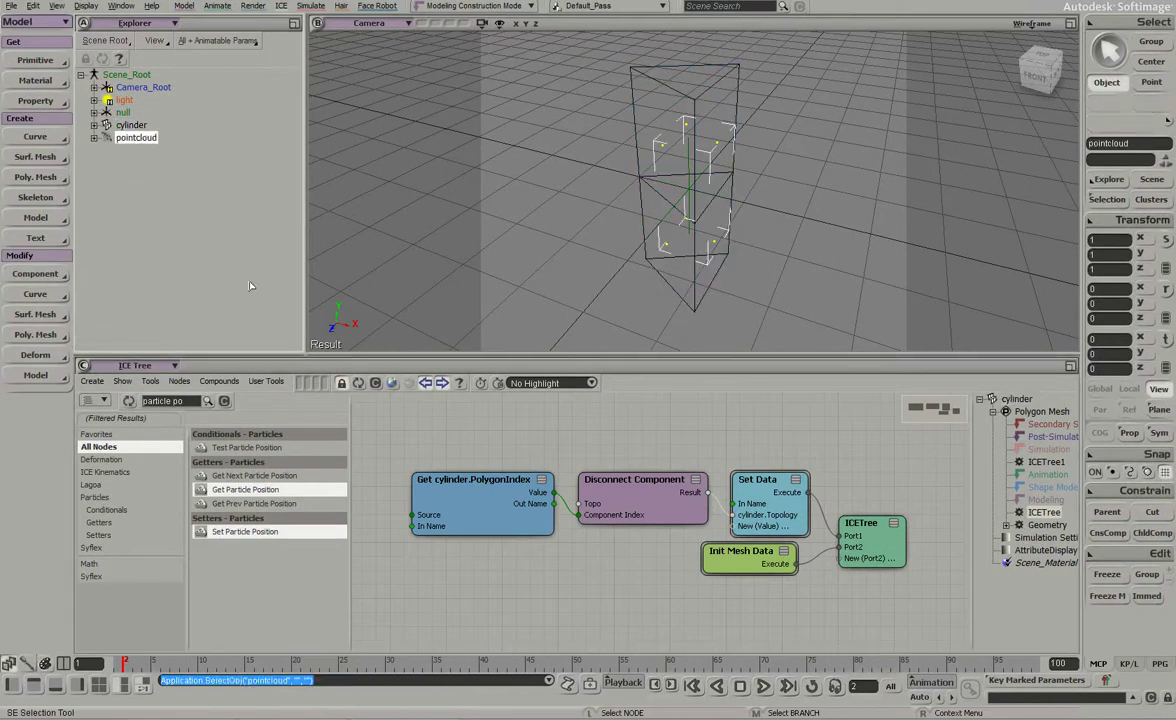
click(359, 383)
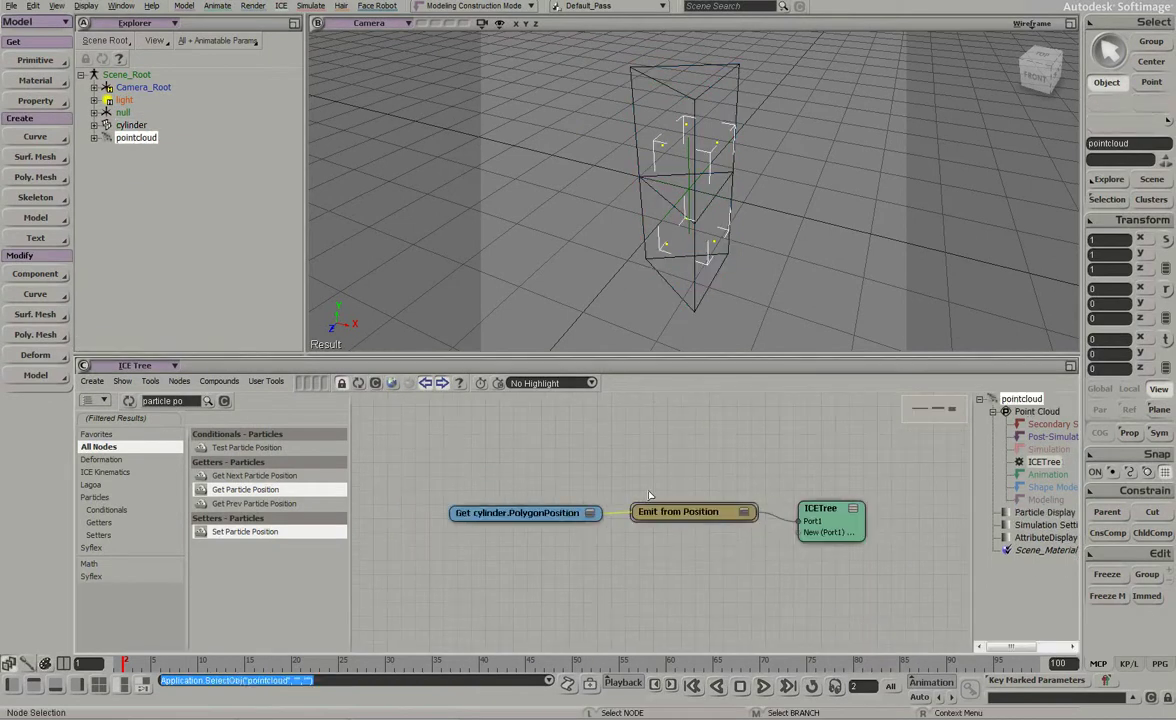
key(s)
drag(730, 479, 727, 447)
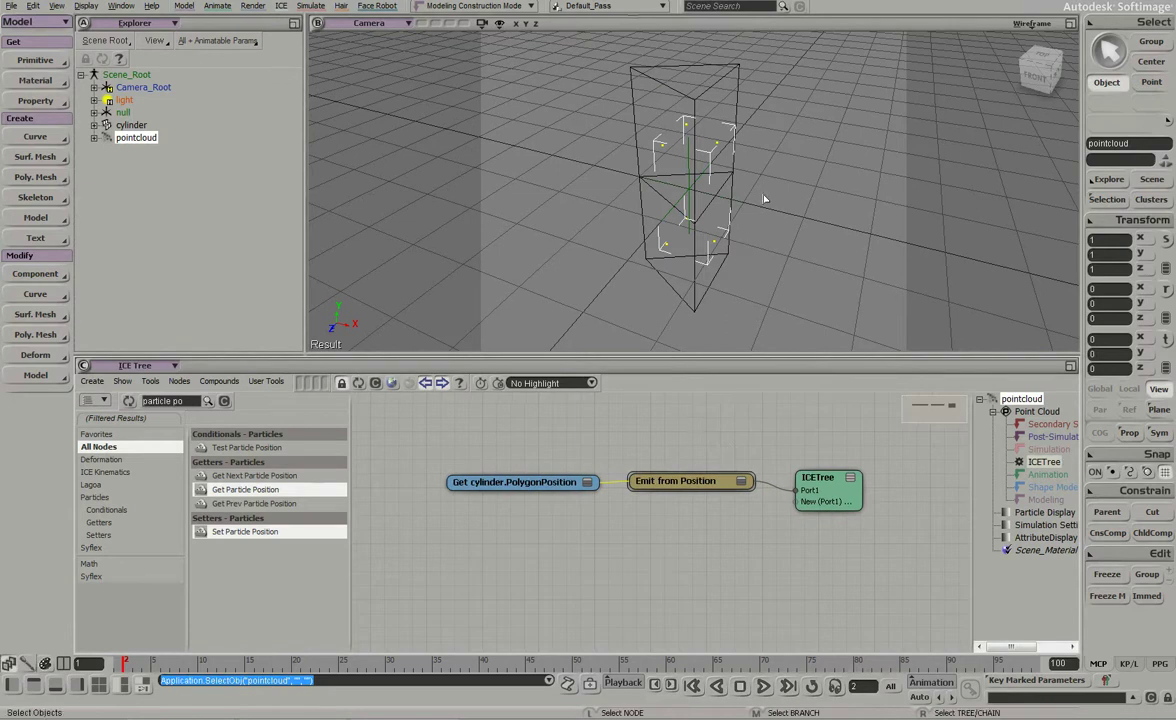
Step: Examine from several angles where the pointcloud's particles sit relative to the cylinder's polygons
key(s)
mouse_move(777, 178)
right_down()
mouse_move(780, 163)
mouse_move(771, 176)
right_up()
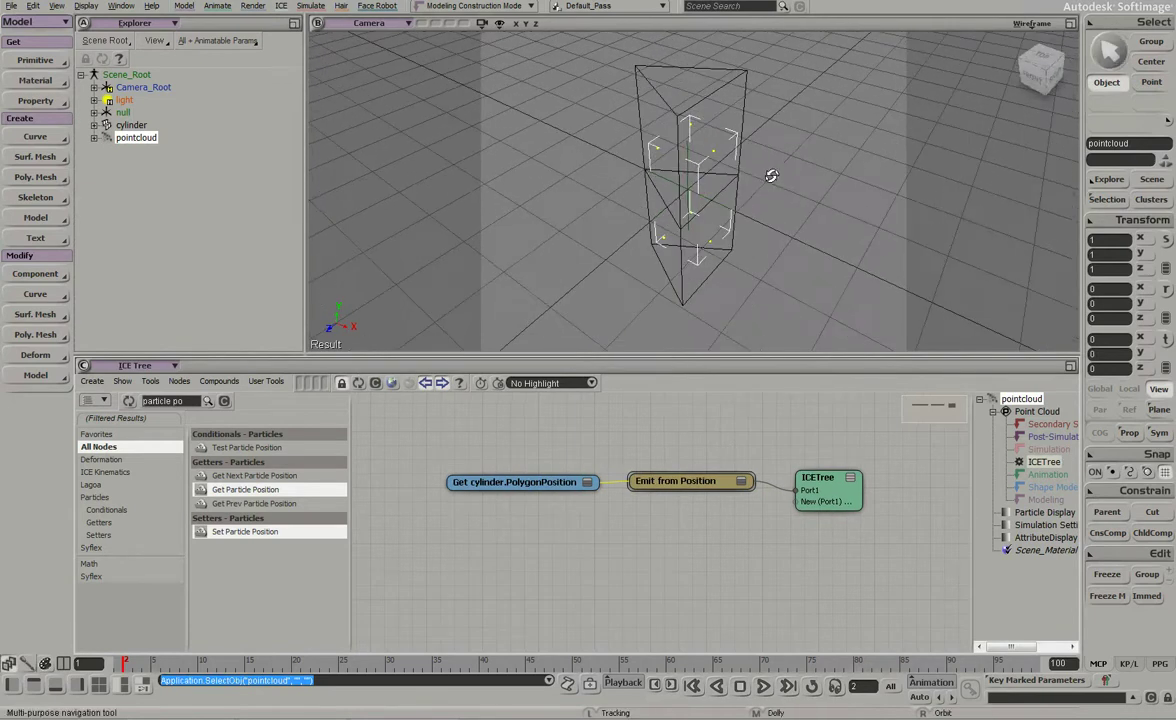
key(space)
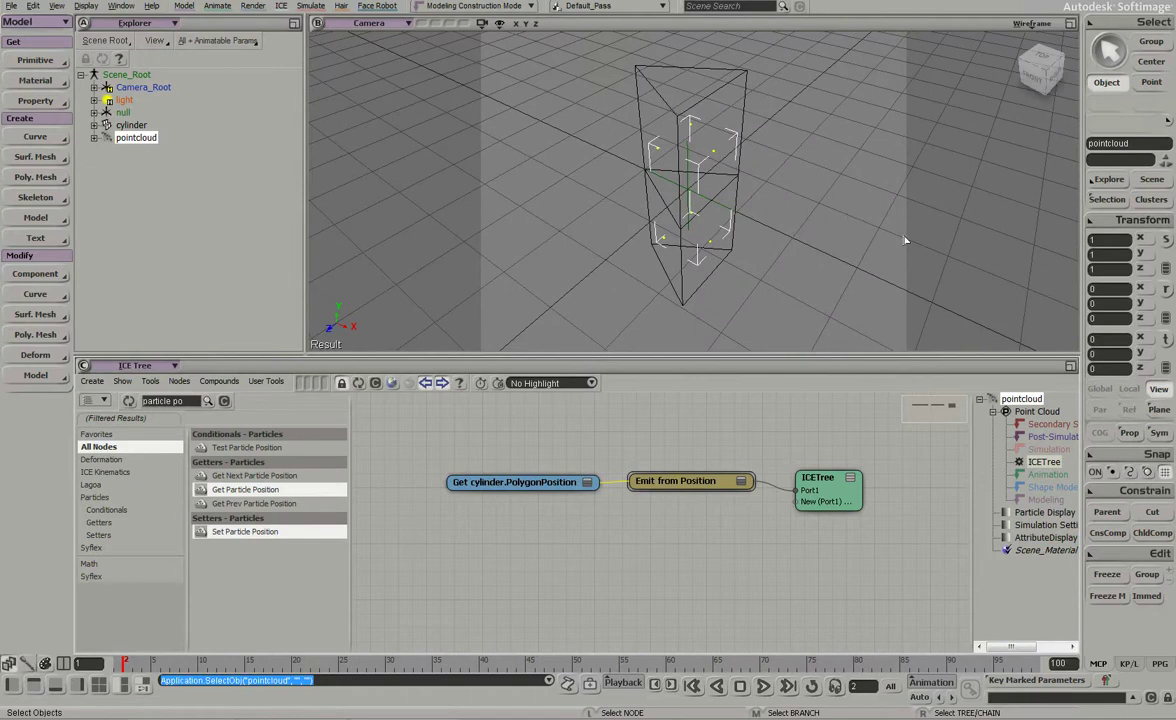
key(s)
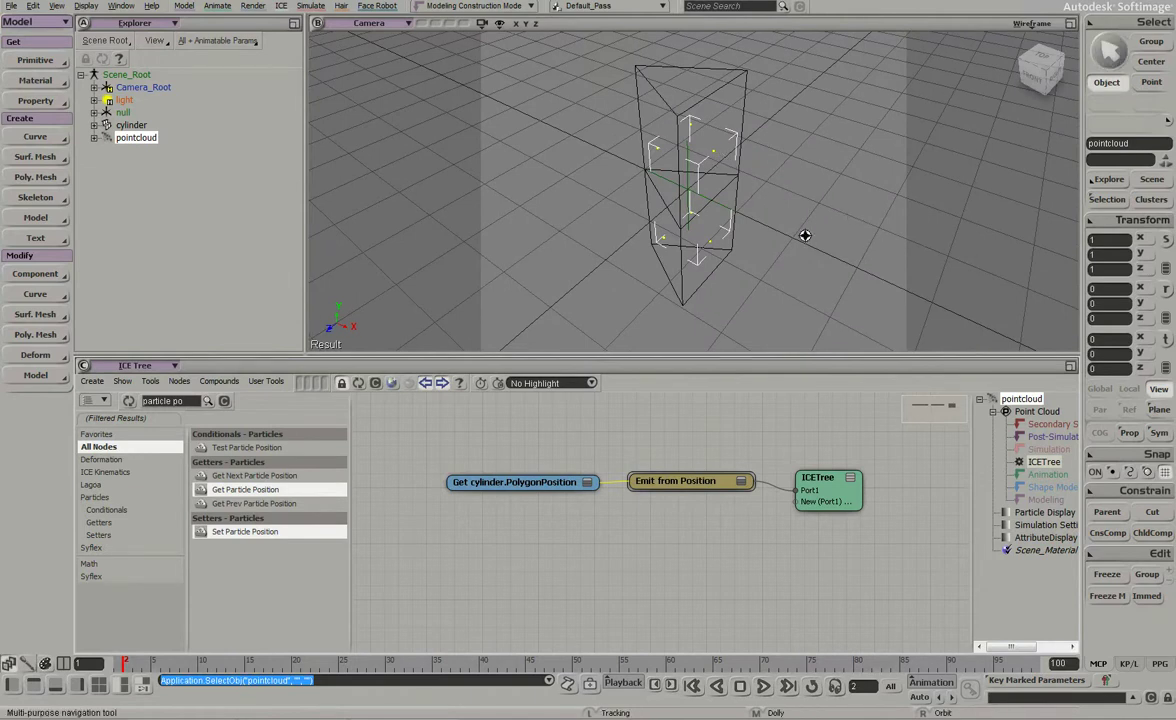
right_drag(803, 236, 751, 186)
key(s)
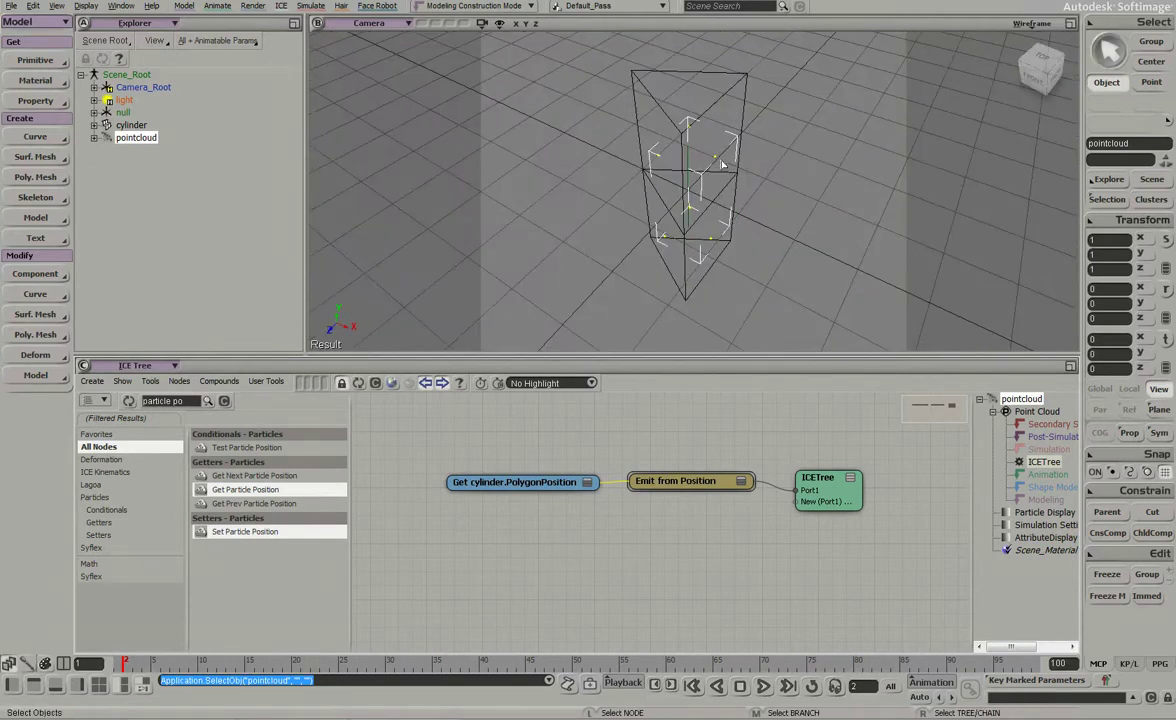
key(s)
right_drag(830, 231, 814, 223)
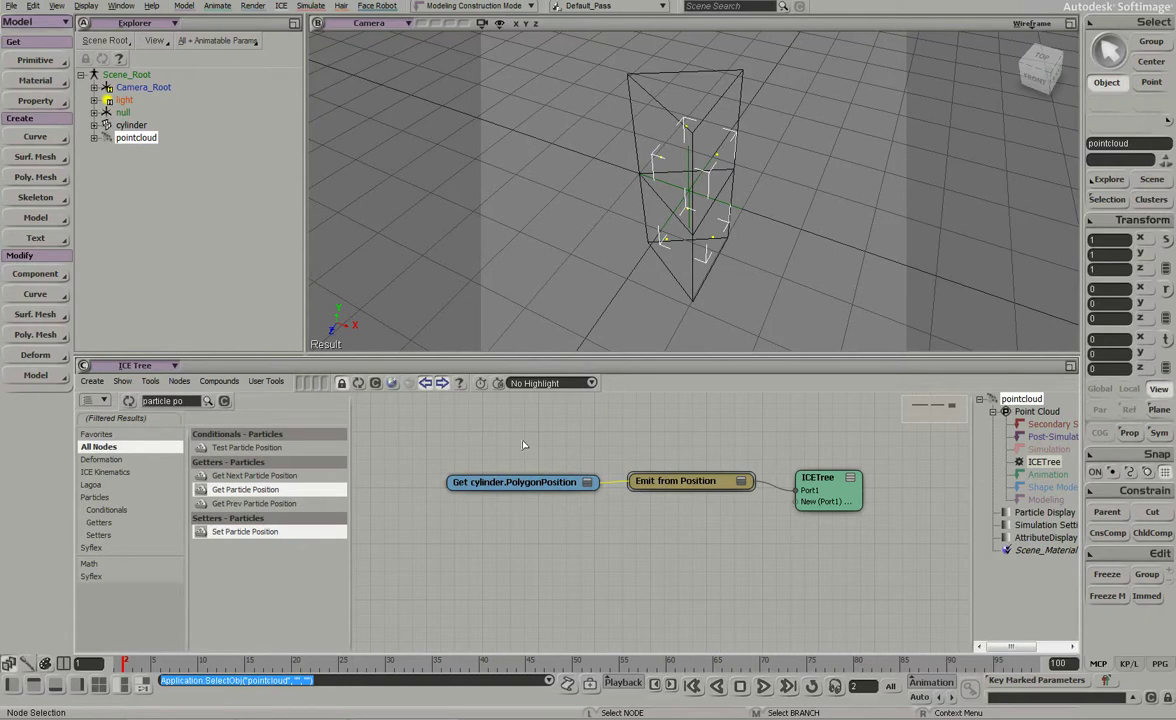
Step: Add a Get Data node for the cylinder to the pointcloud's ICE tree and set it to read cylinder.PolygonNormal
click(133, 126)
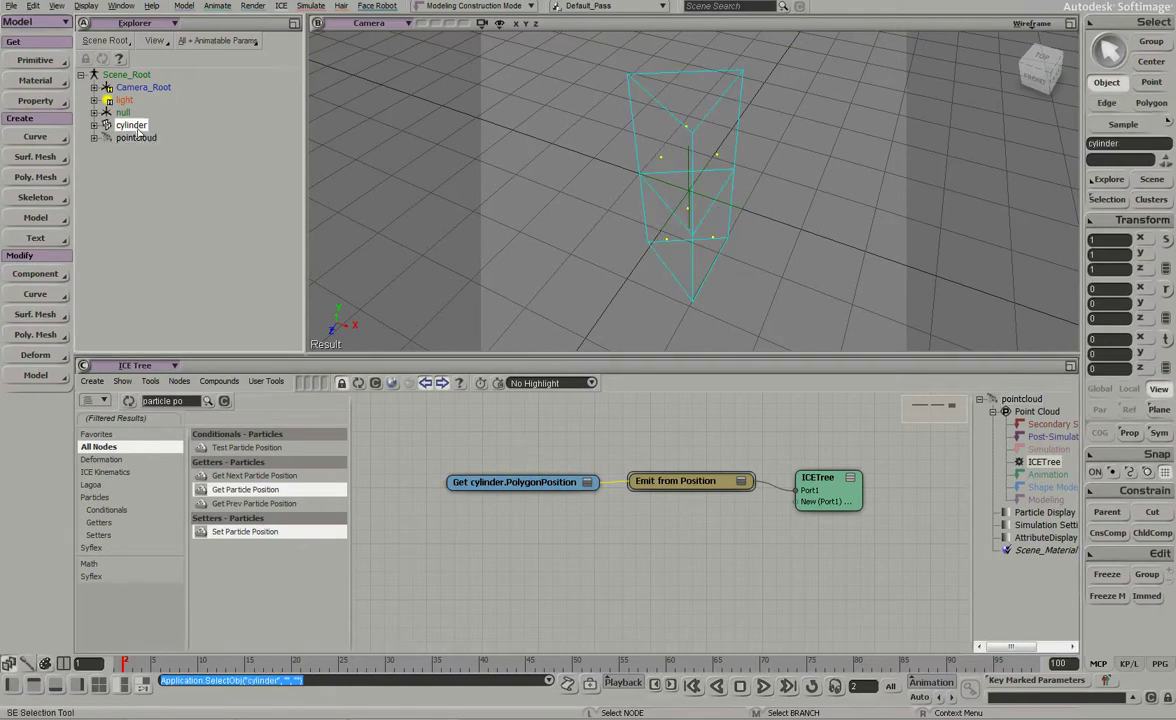
drag(133, 126, 448, 552)
double_click(483, 570)
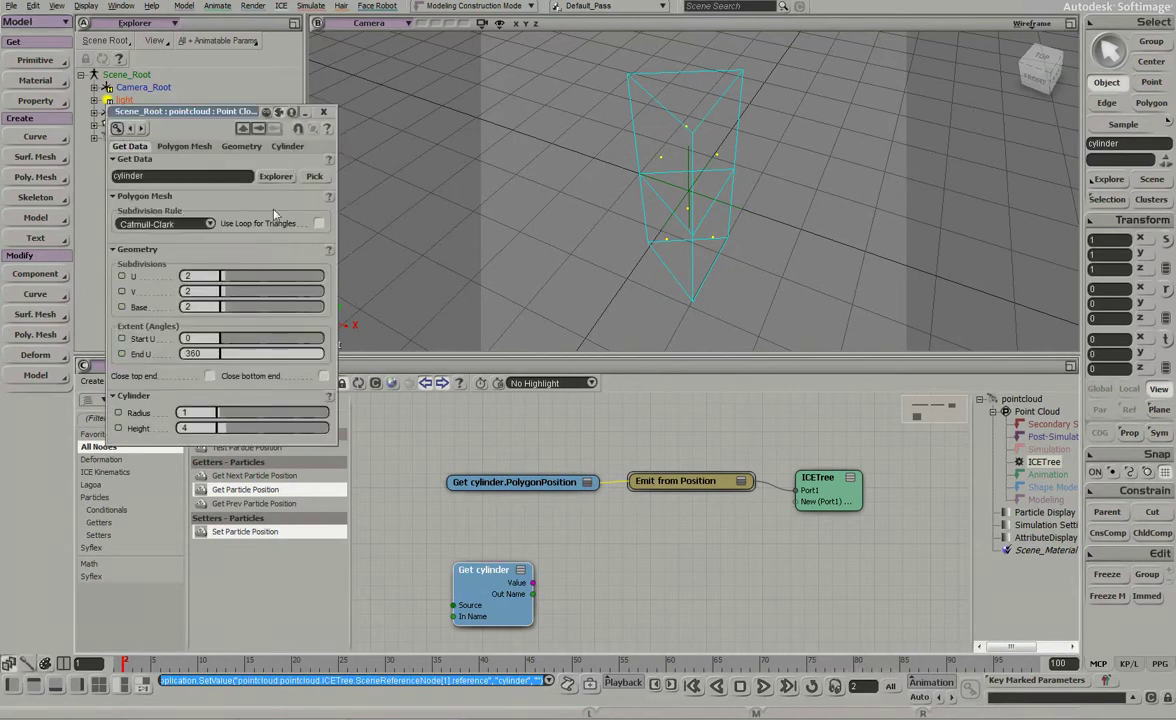
click(276, 176)
click(310, 249)
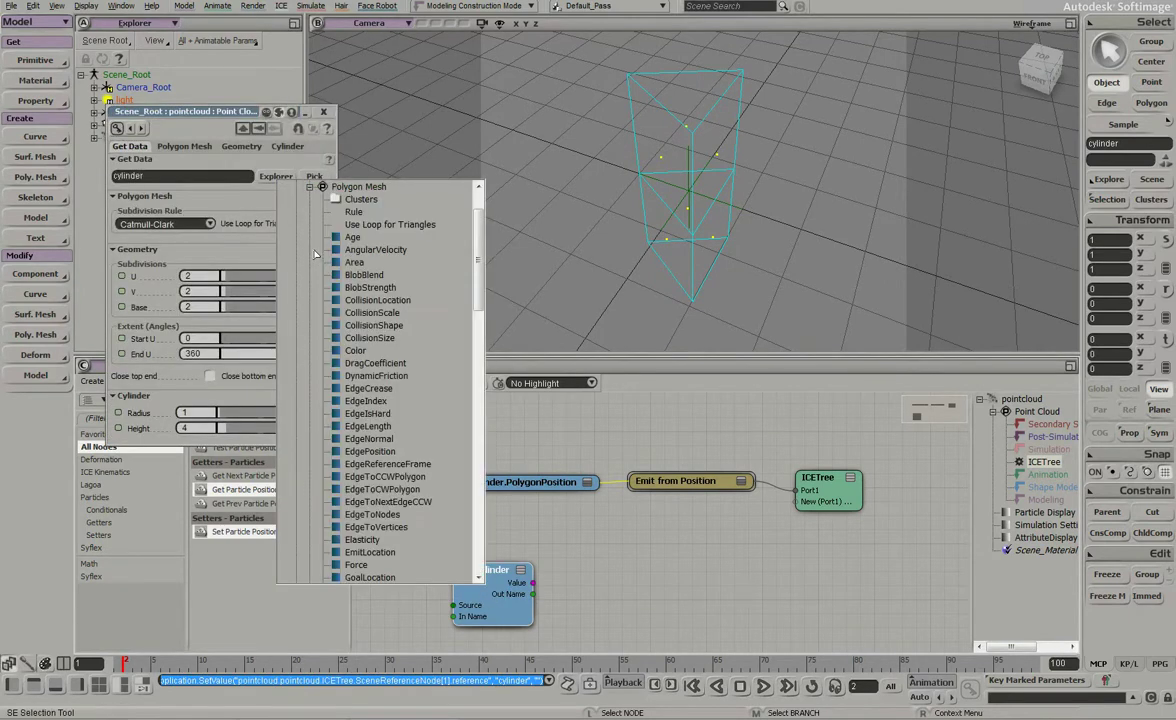
scroll(397, 464, down, 10)
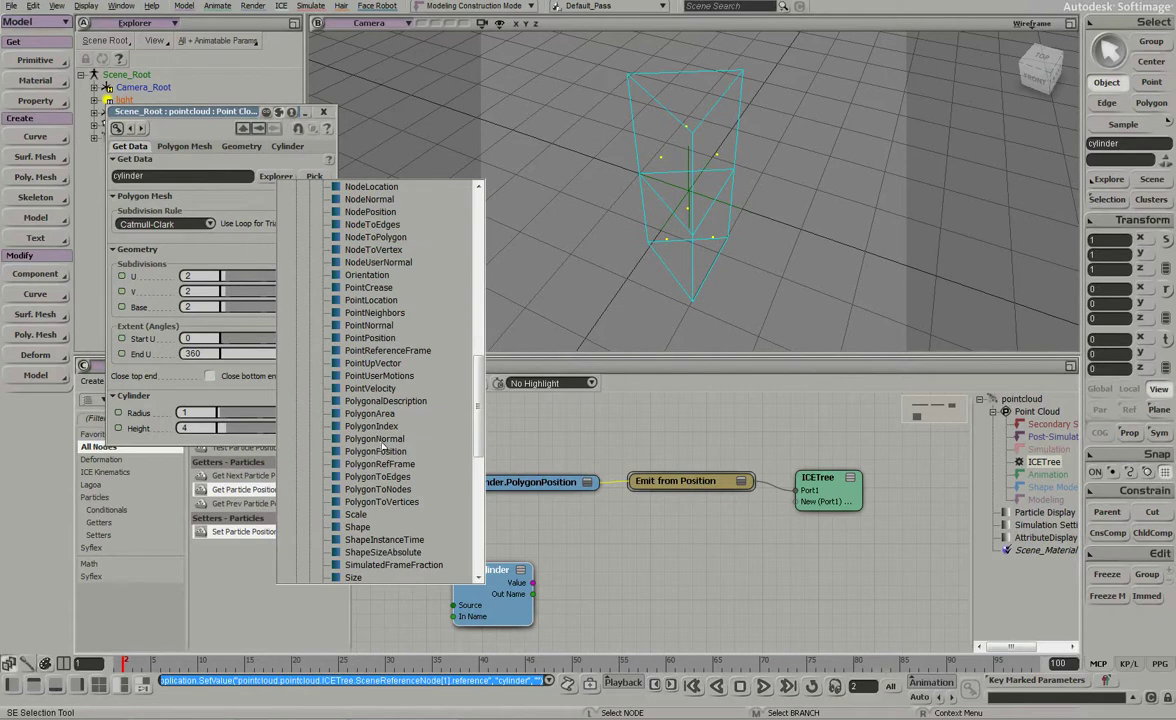
click(378, 440)
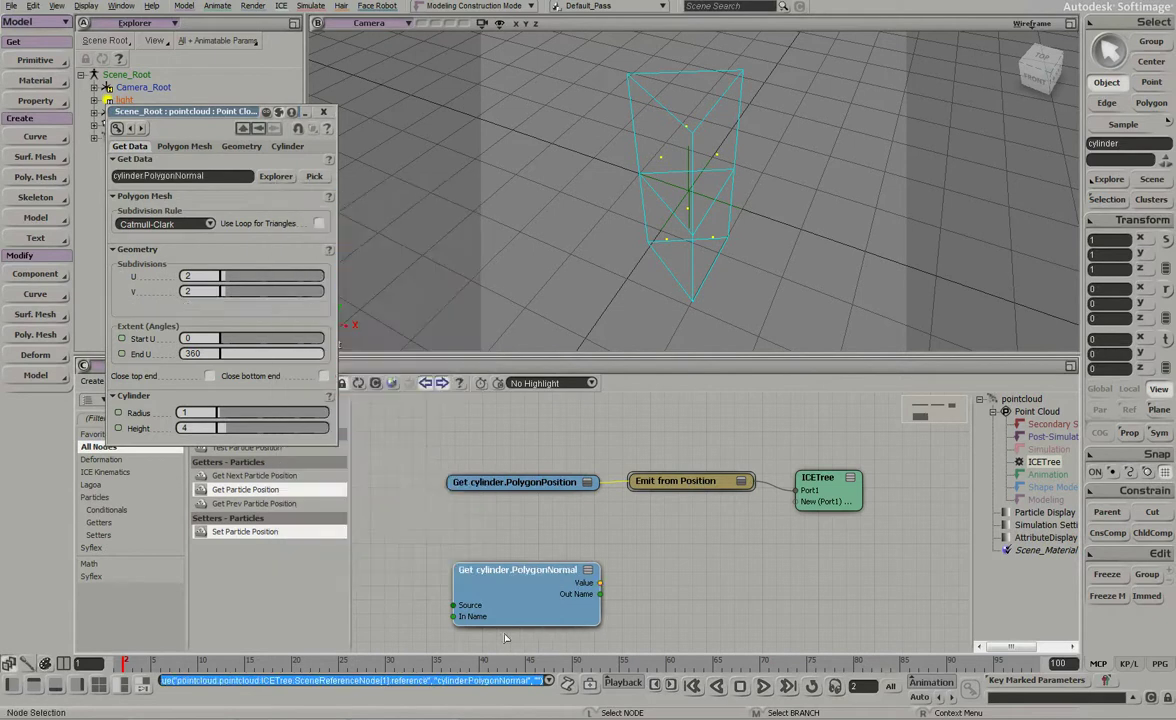
click(322, 111)
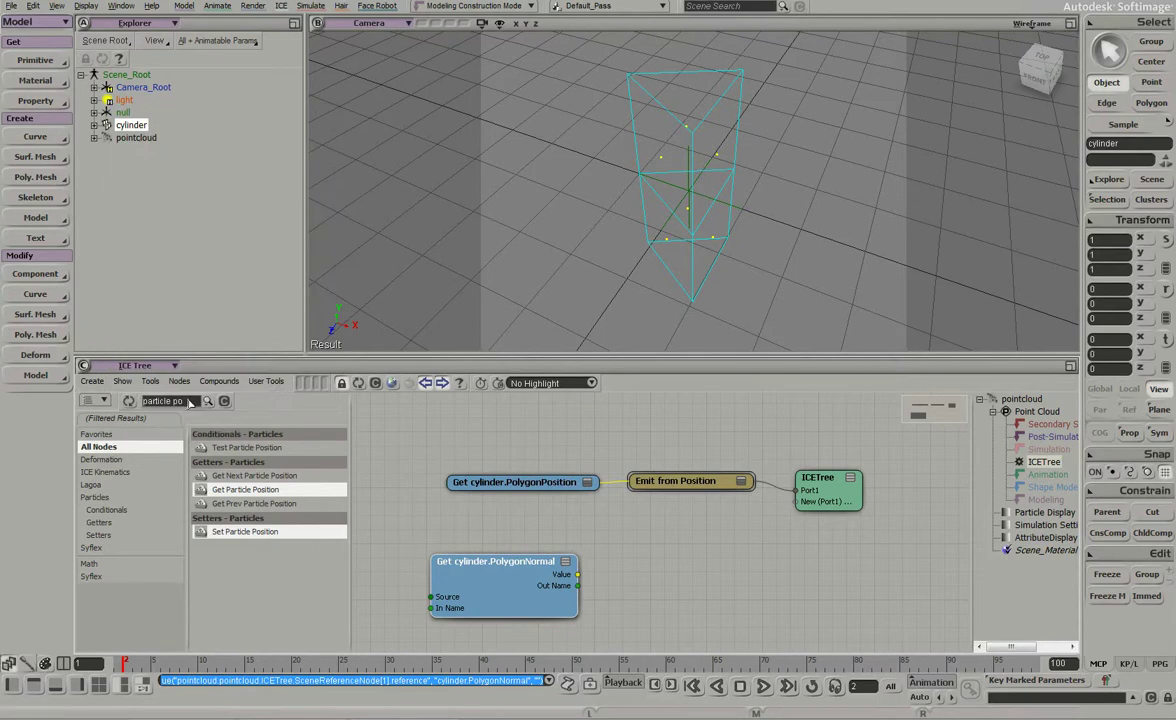
Step: Add a Set Data node, connect its Execute output to a new ICETree port, and set its reference to self.tmp
click(190, 401)
text(set data)
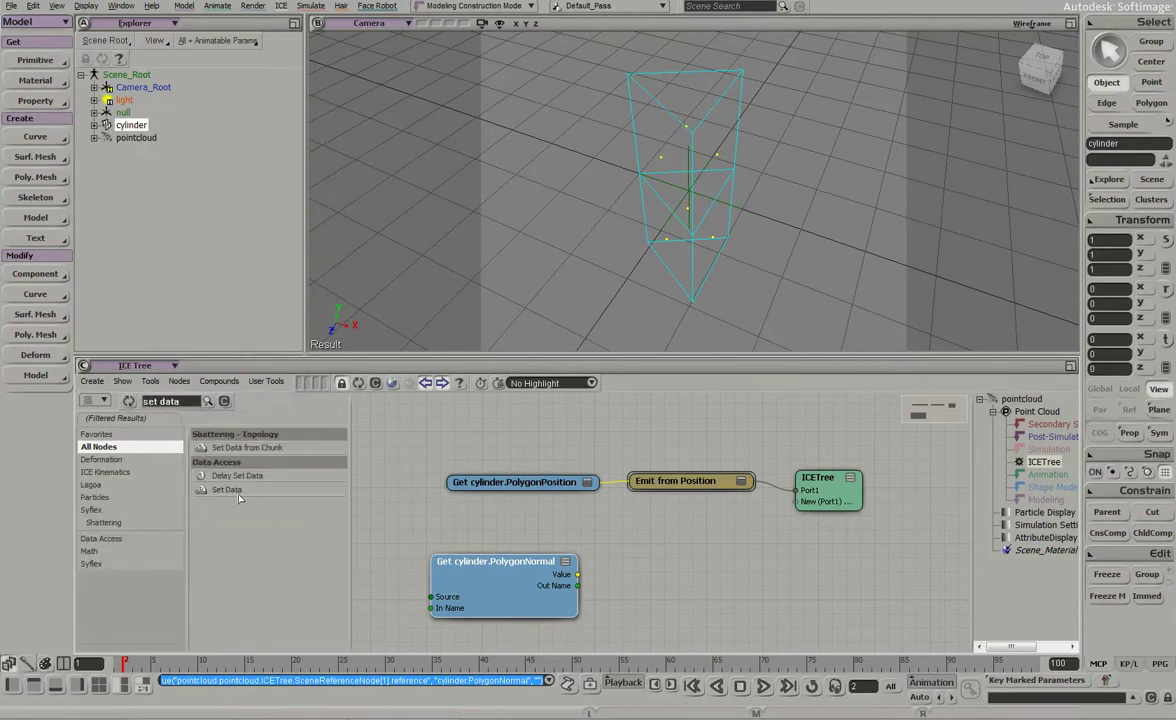
drag(239, 489, 798, 501)
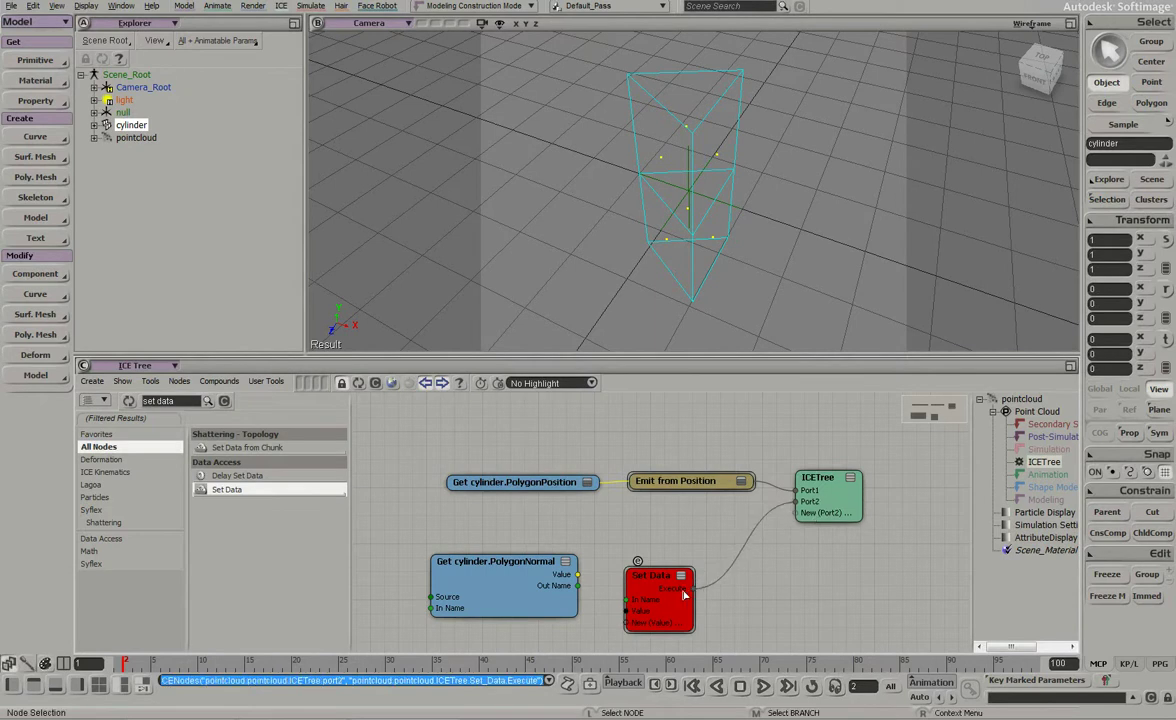
double_click(632, 582)
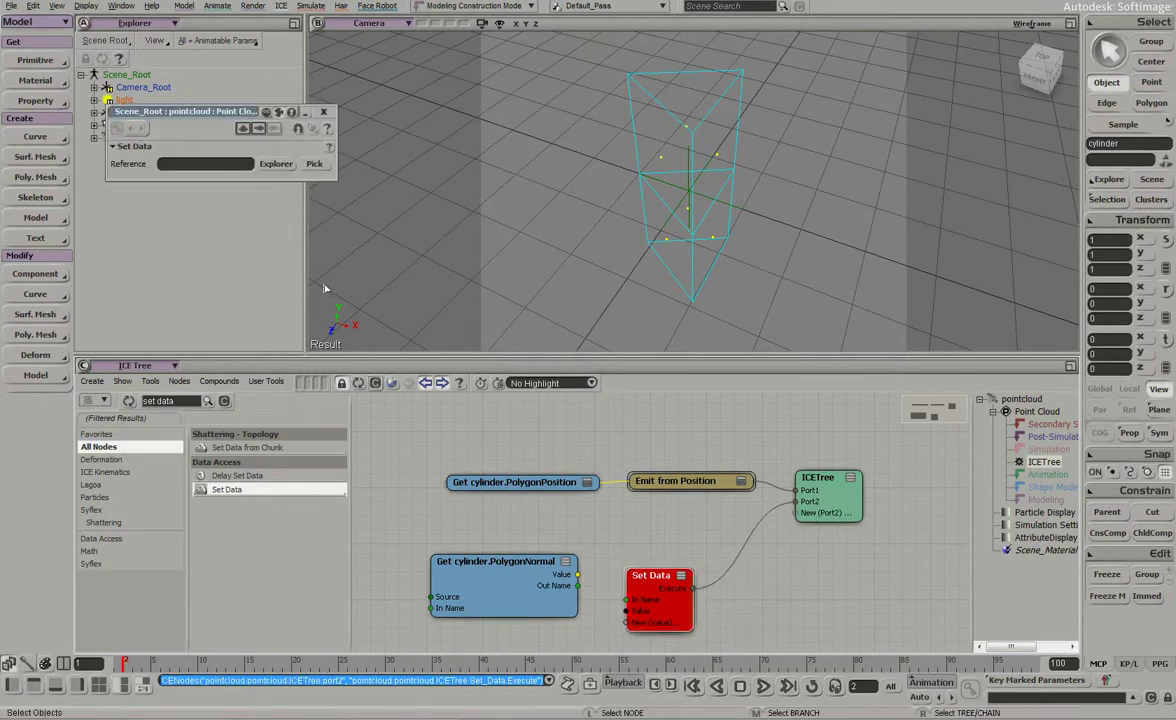
text(self.tmp)
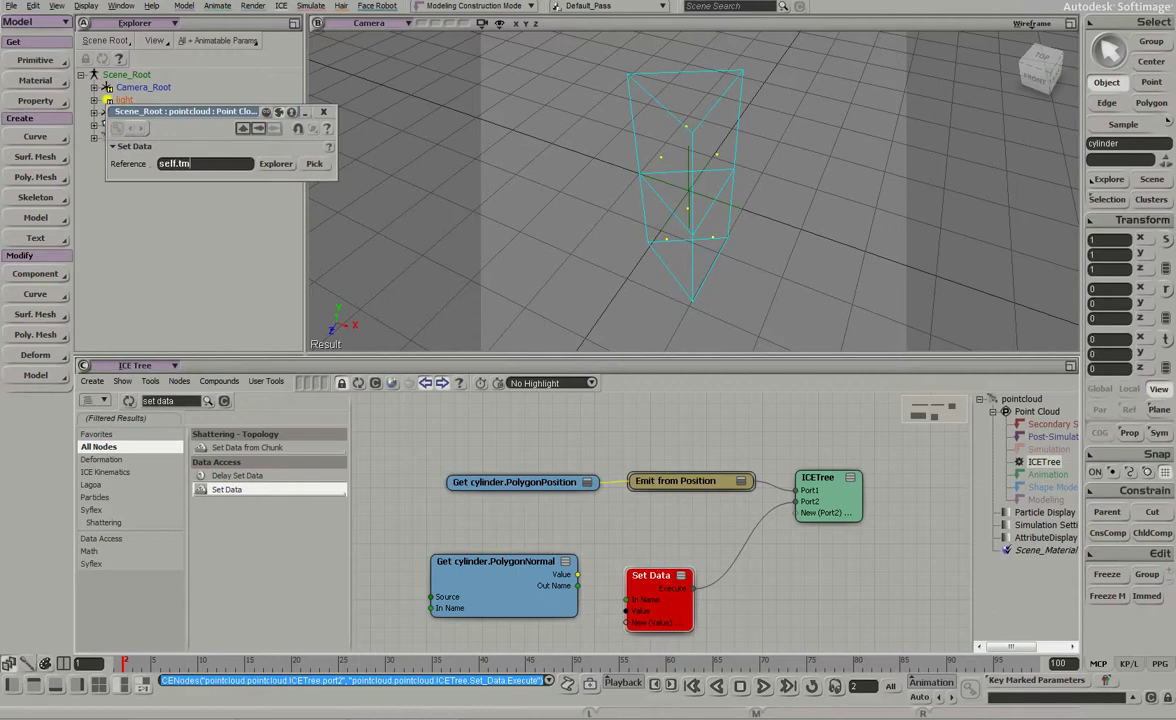
key(Return)
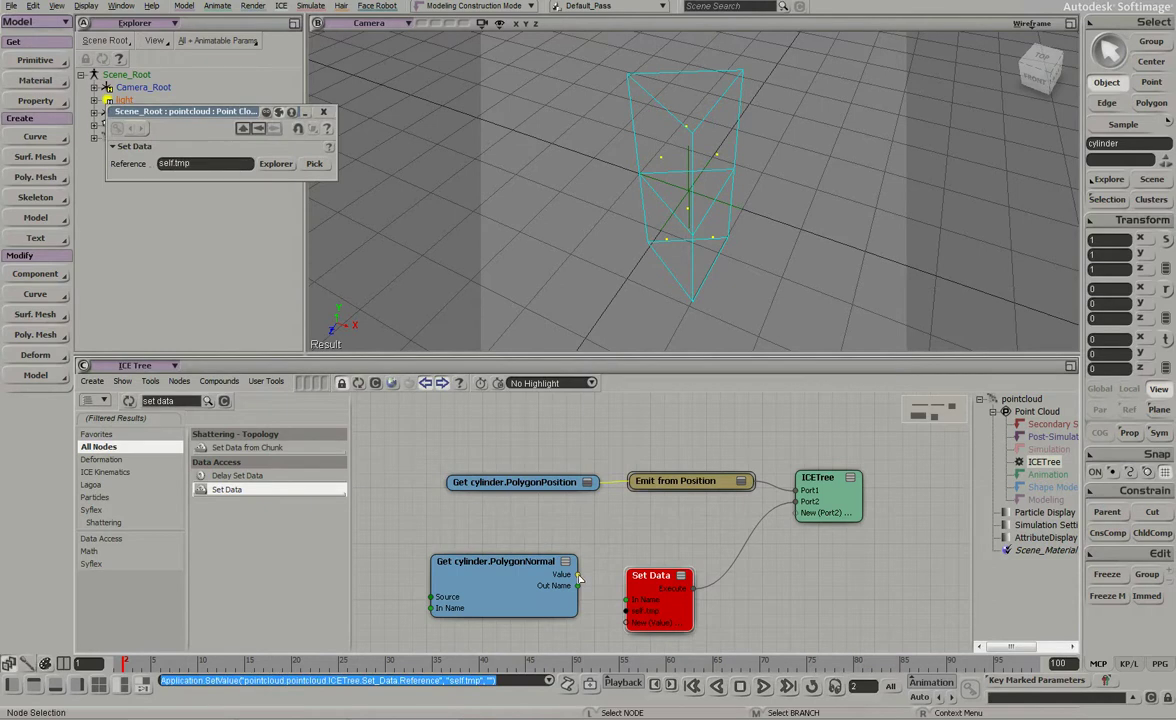
Step: Try to connect the PolygonNormal value directly to the Set Data node's self.tmp port, and move the two nodes apart
drag(578, 576, 645, 617)
drag(525, 581, 487, 572)
drag(650, 601, 680, 583)
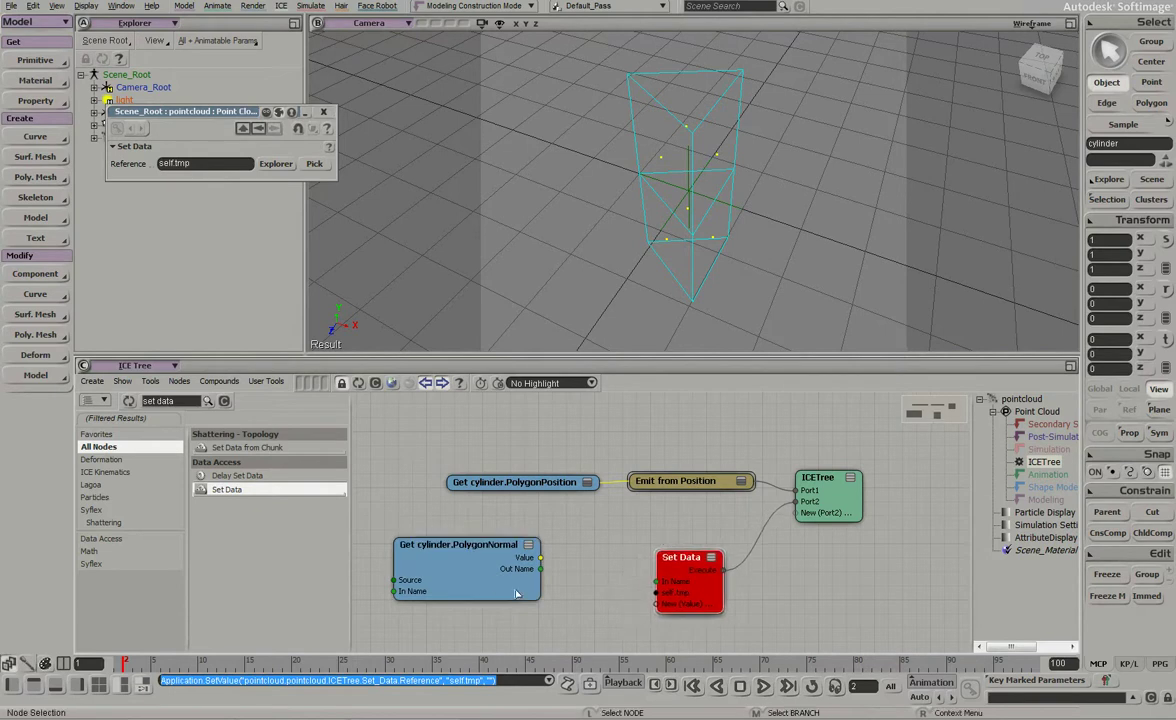
drag(500, 575, 508, 580)
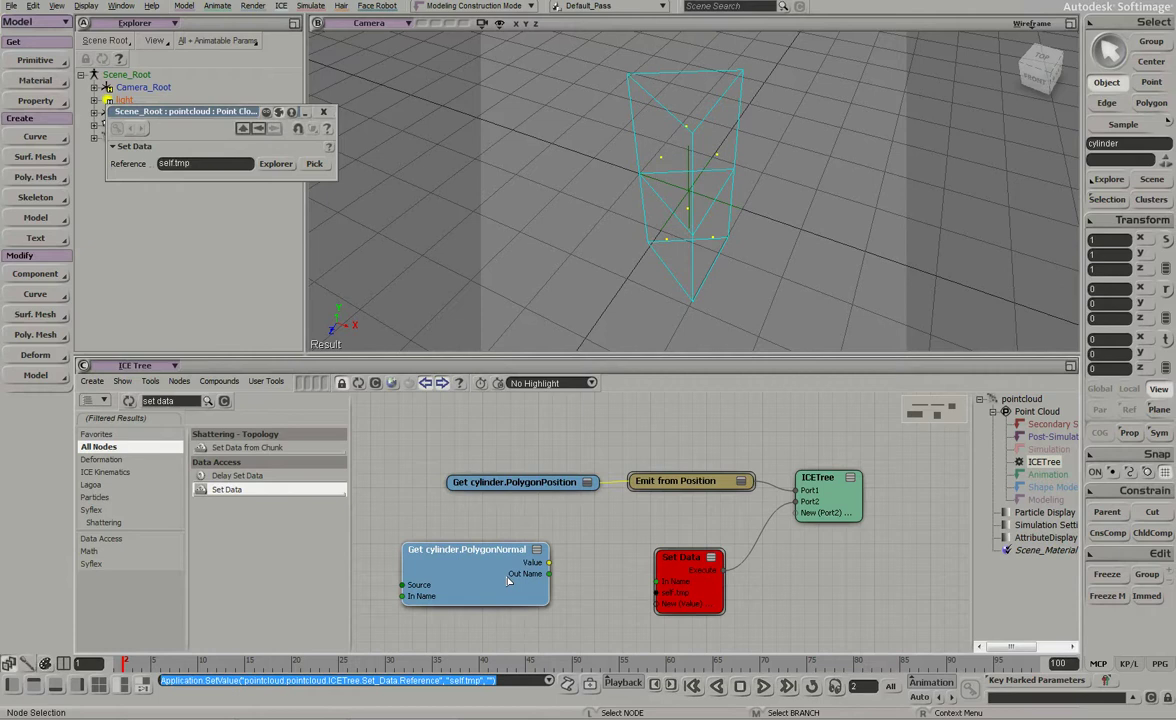
mouse_move(508, 582)
mouse_down()
mouse_move(481, 561)
mouse_move(495, 570)
mouse_up()
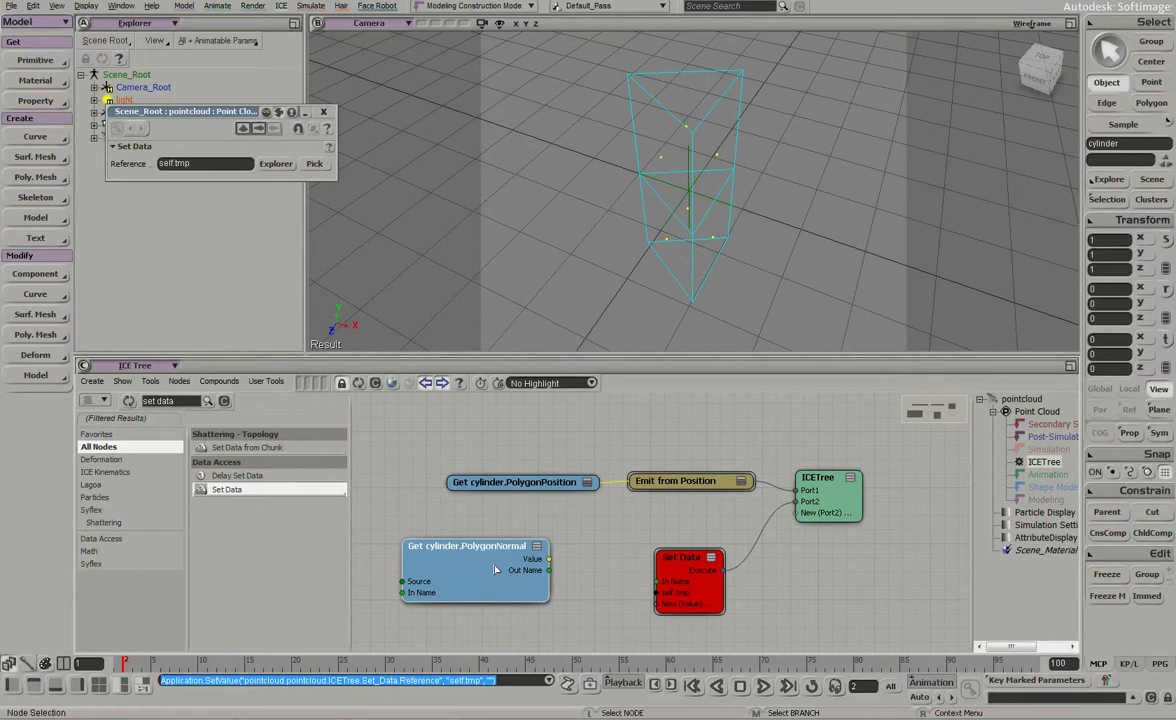
Step: Search the node library for "build arr" and add a Build Array from Set node to the ICE tree
click(186, 402)
text(byild)
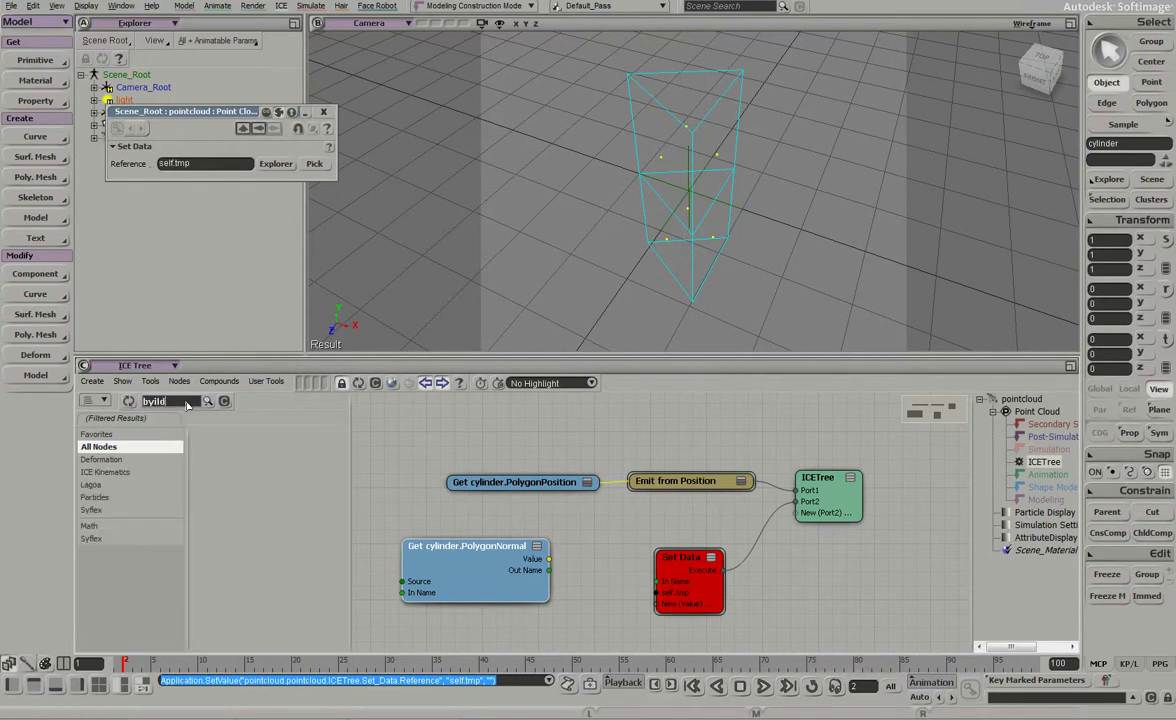
key(BackSpace)
key(BackSpace)
key(BackSpace)
key(BackSpace)
text(uild for)
key(BackSpace)
text(arr)
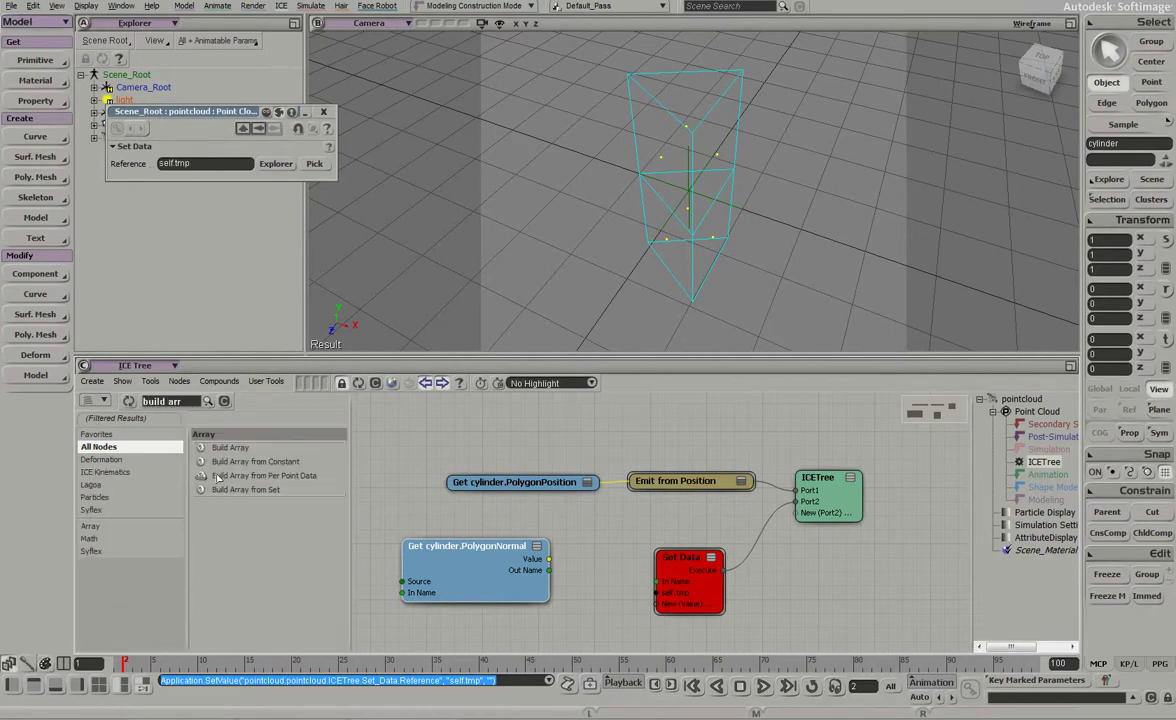
drag(235, 492, 582, 528)
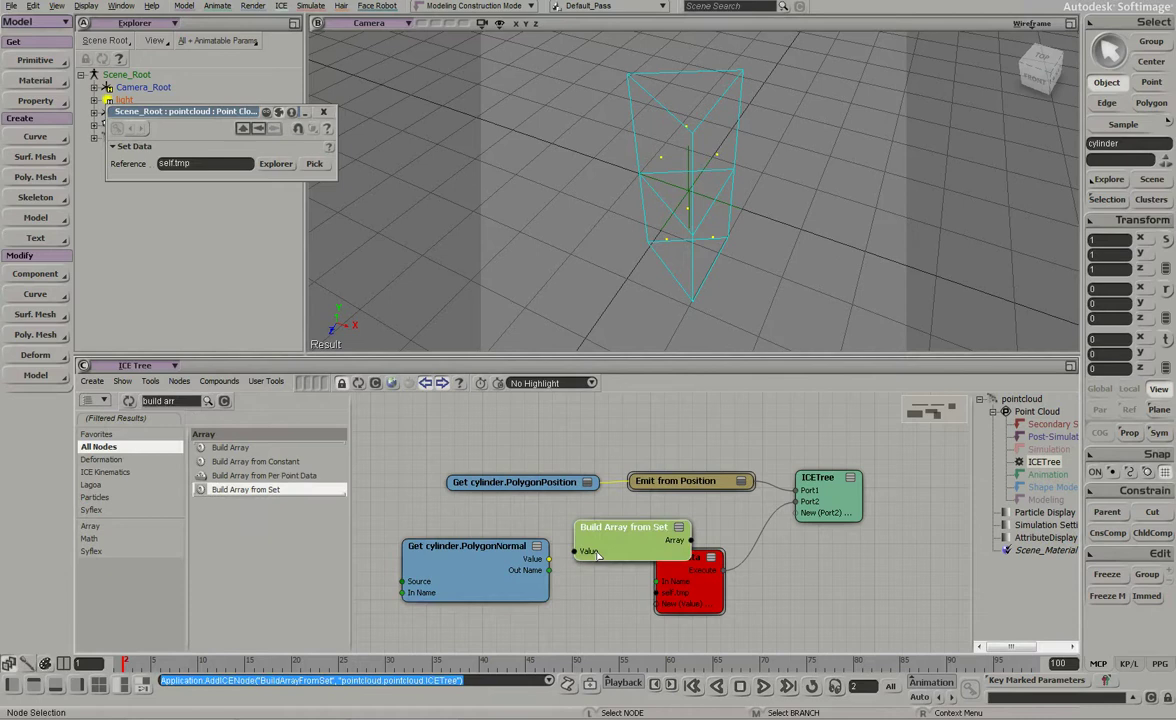
Step: Connect the PolygonNormal value through Build Array from Set into the self.tmp port, and arrange the three nodes in a row
drag(494, 572, 459, 568)
drag(590, 528, 532, 546)
middle_drag(600, 543, 572, 568)
drag(580, 563, 664, 592)
drag(668, 585, 693, 587)
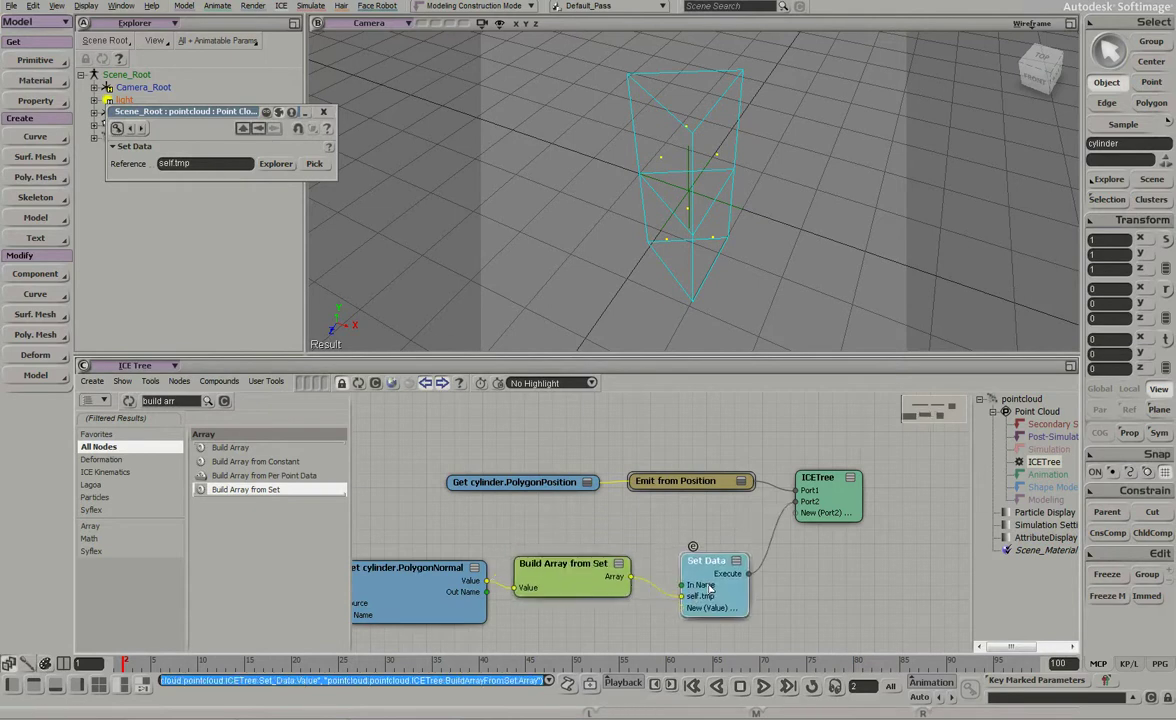
drag(526, 563, 530, 559)
drag(445, 585, 450, 577)
Step: Show the values of the self.tmp port as Numeric in the viewport, and close the Set Data properties
right_click(683, 594)
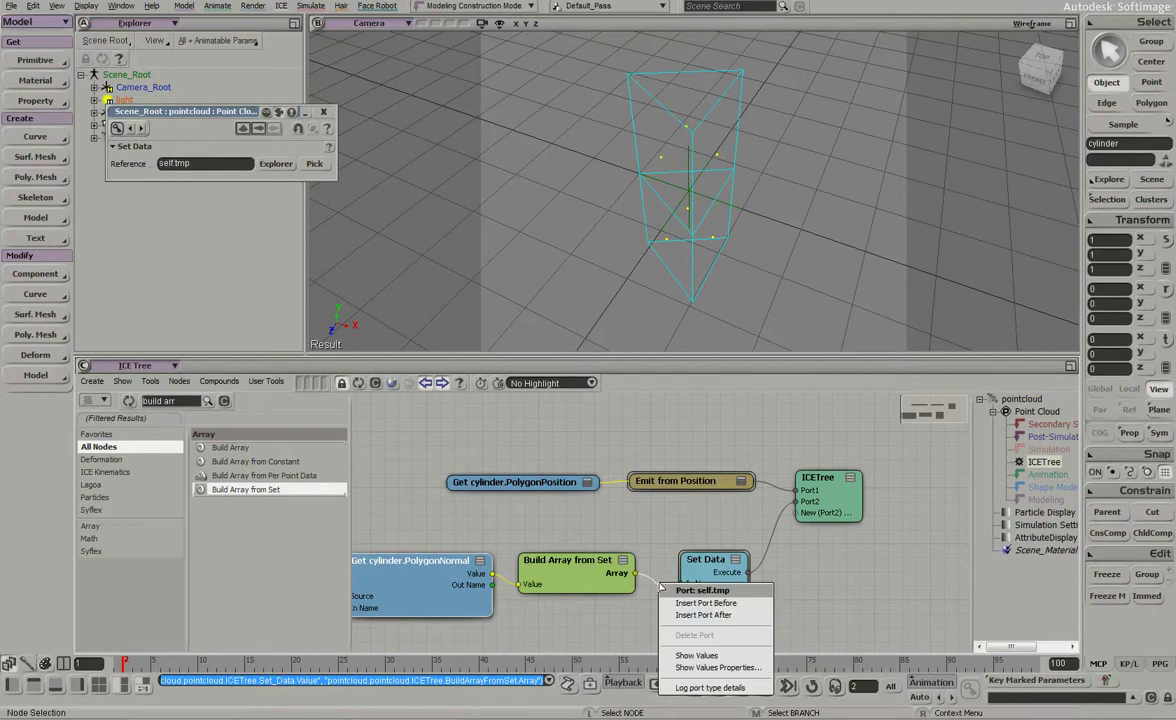
click(695, 655)
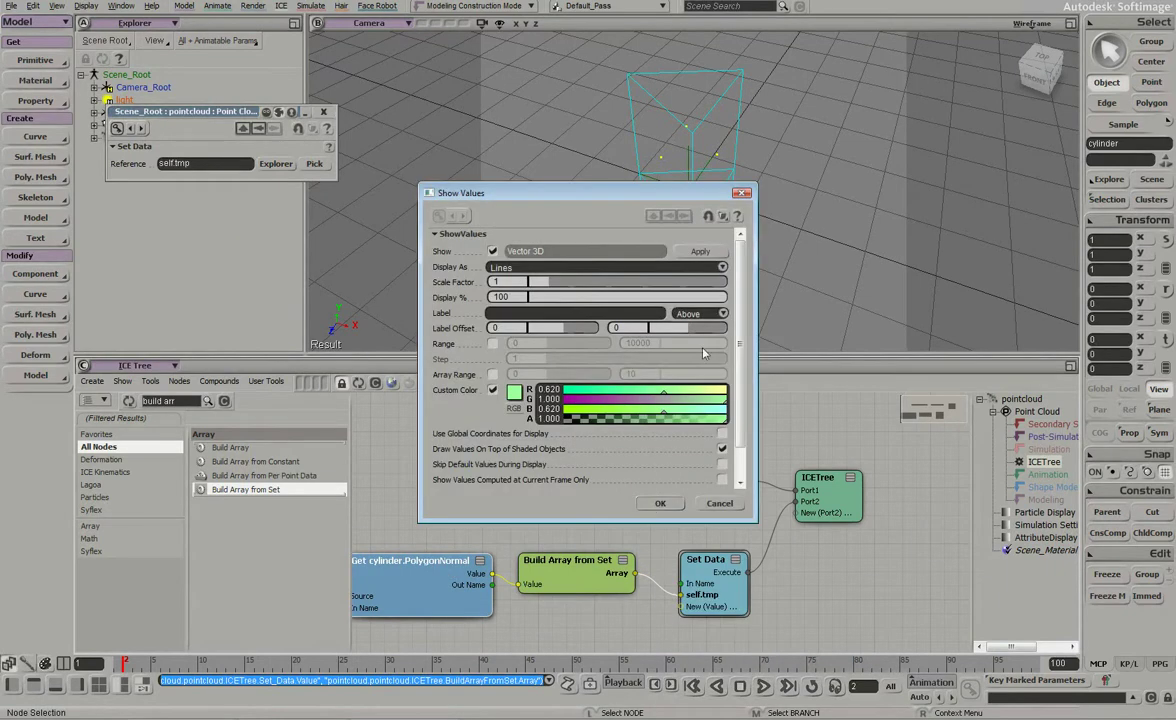
click(628, 267)
click(608, 302)
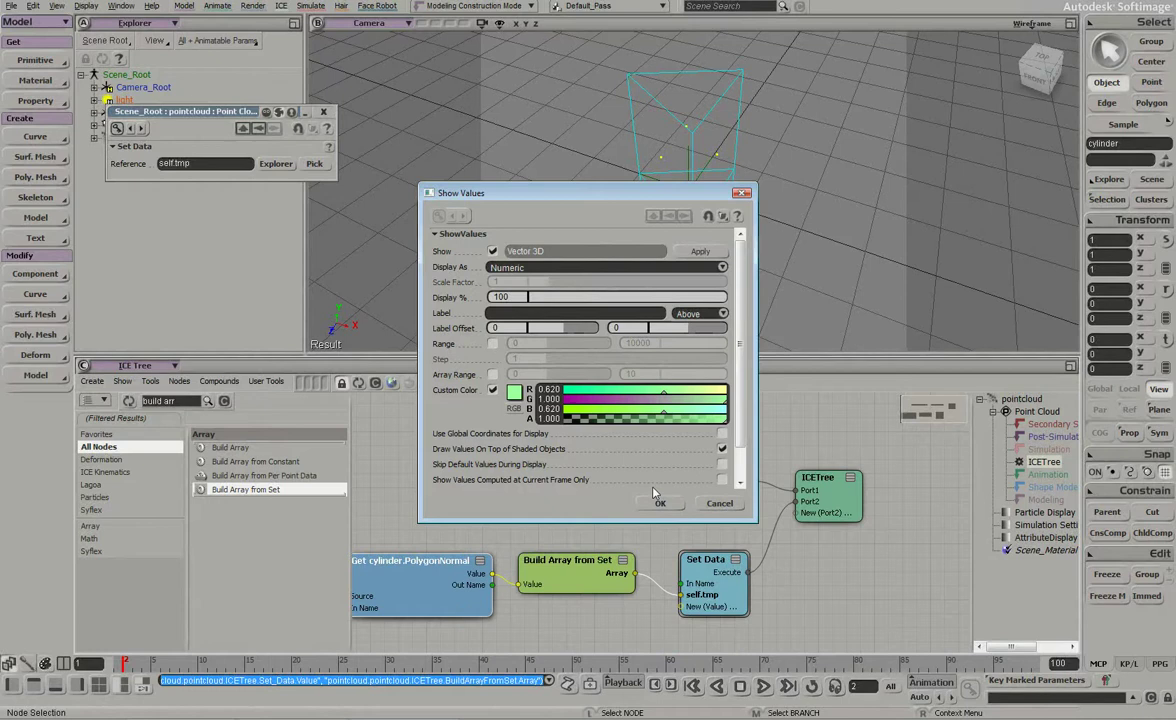
click(668, 504)
key(s)
right_drag(743, 218, 692, 184)
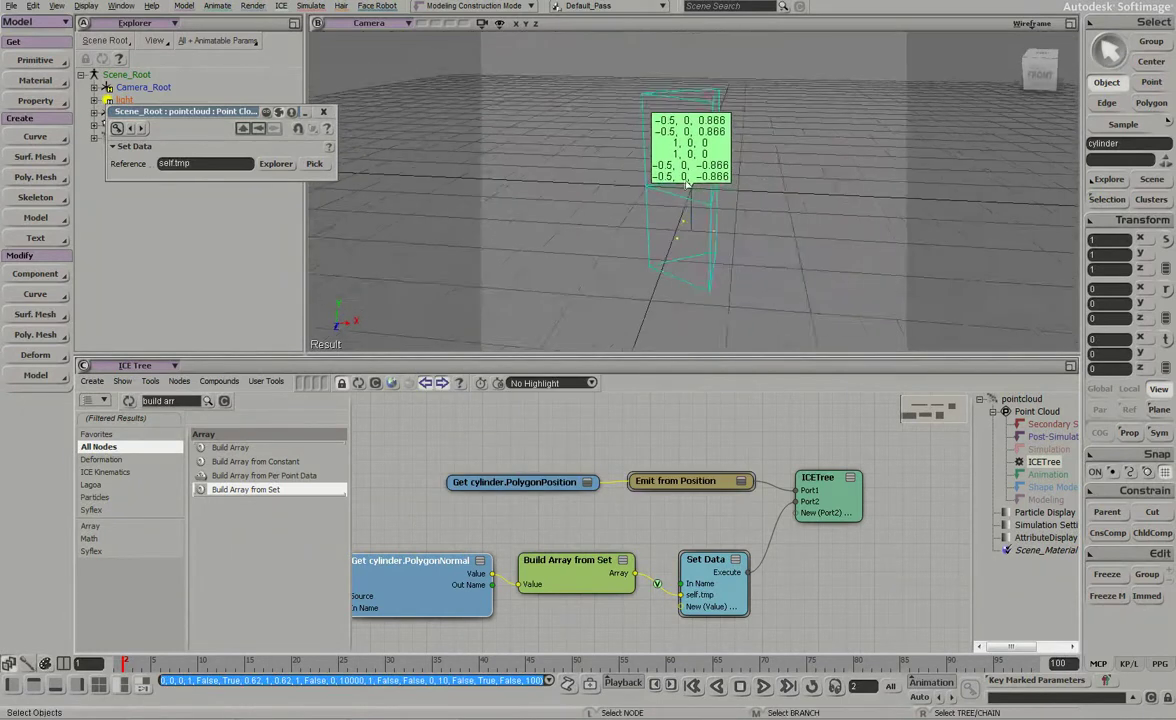
scroll(692, 184, up, 3)
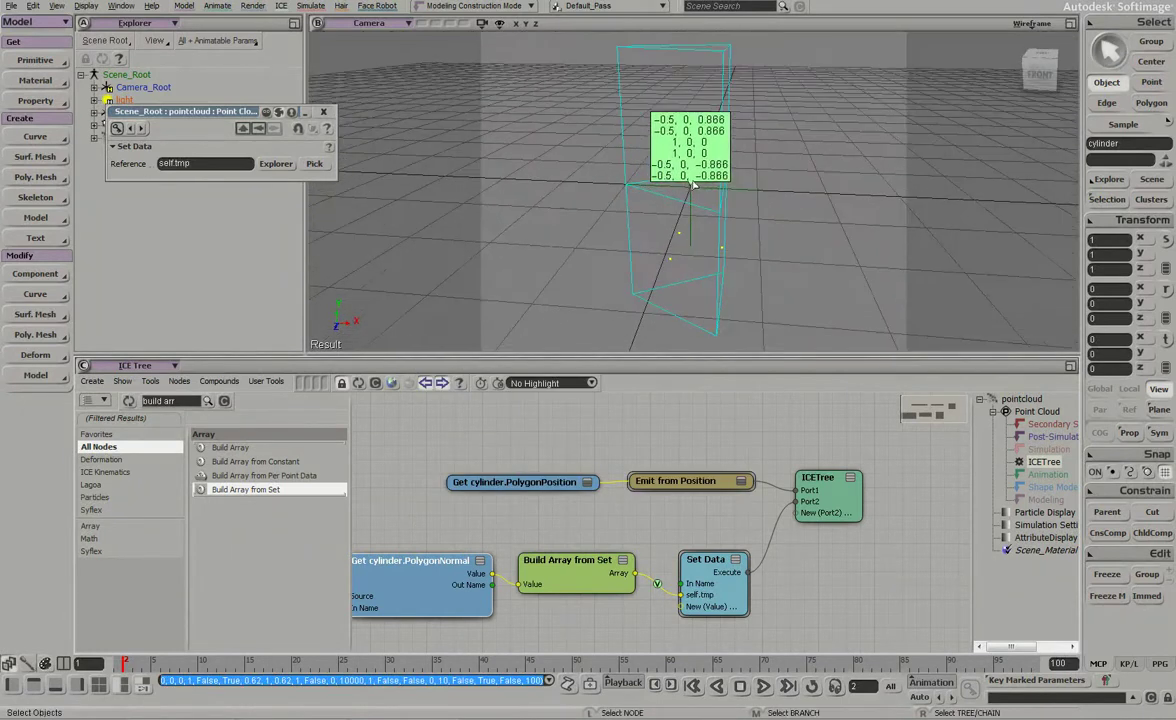
click(323, 111)
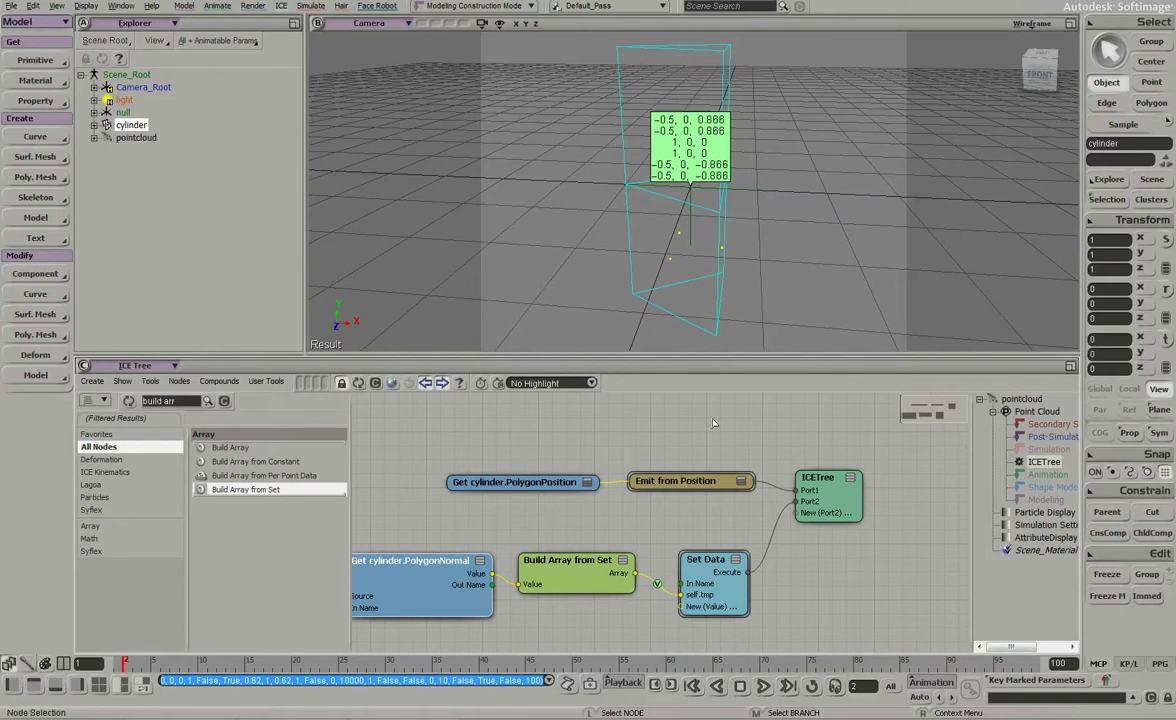
Step: Hide the values of the self.tmp port, and show the pointcloud's ID values through its AttributeDisplay property
middle_drag(713, 423, 769, 407)
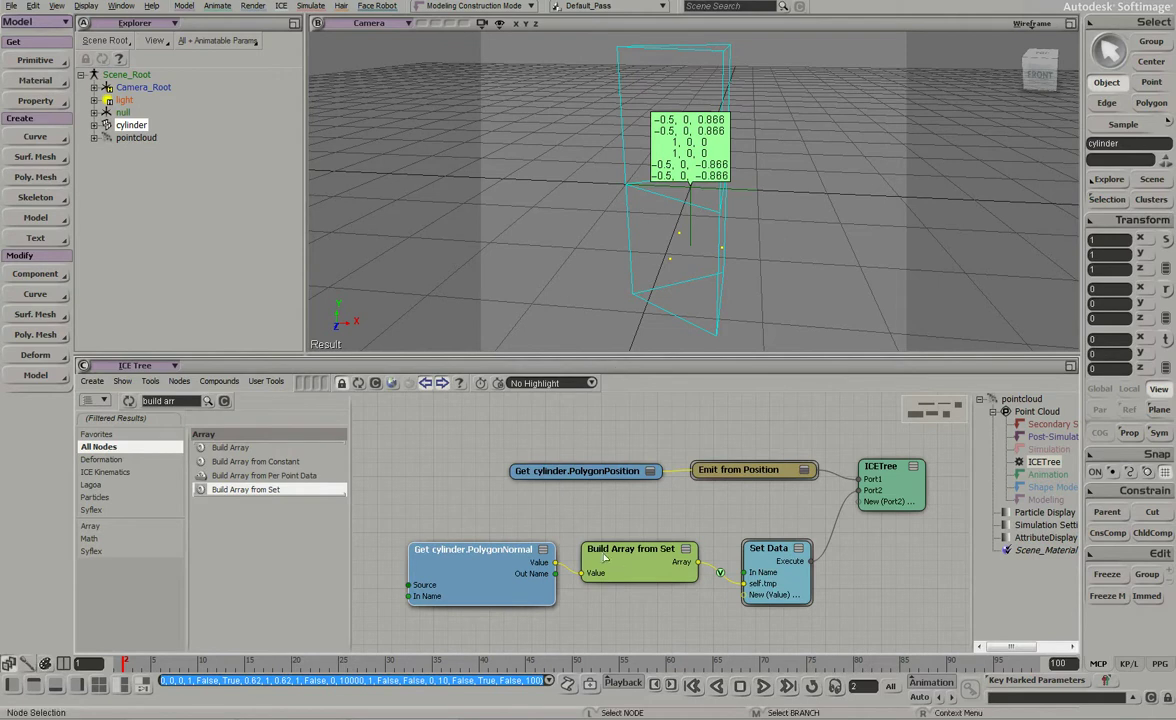
click(94, 125)
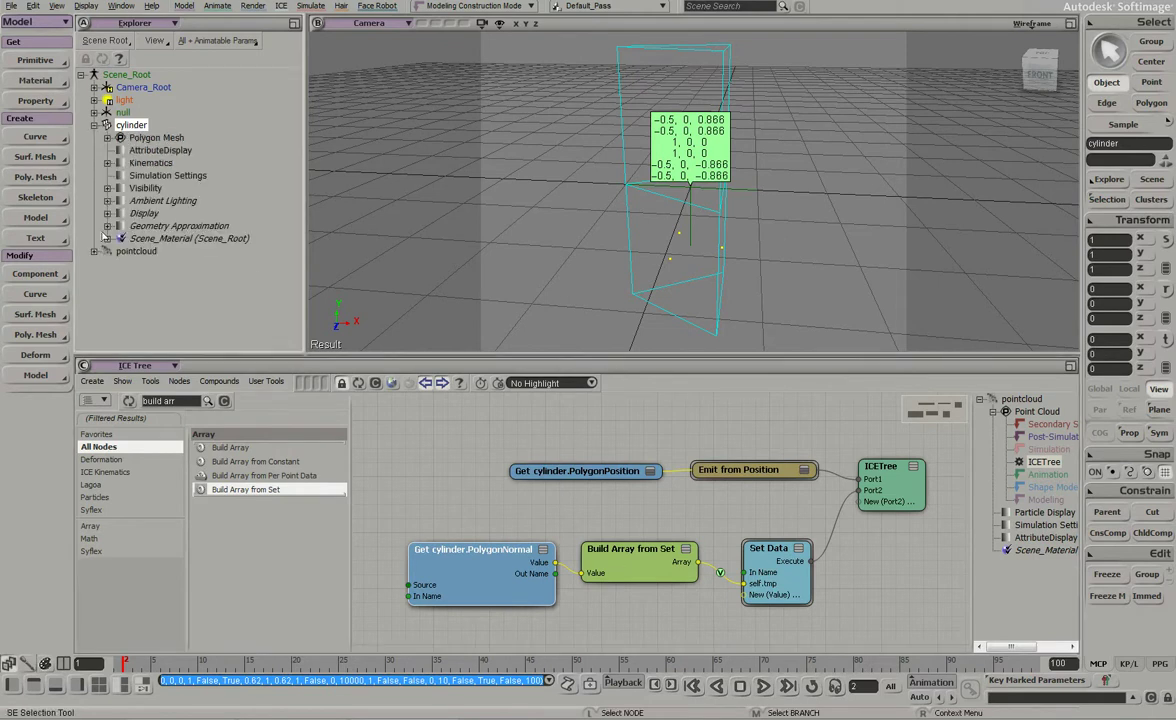
click(94, 238)
click(158, 253)
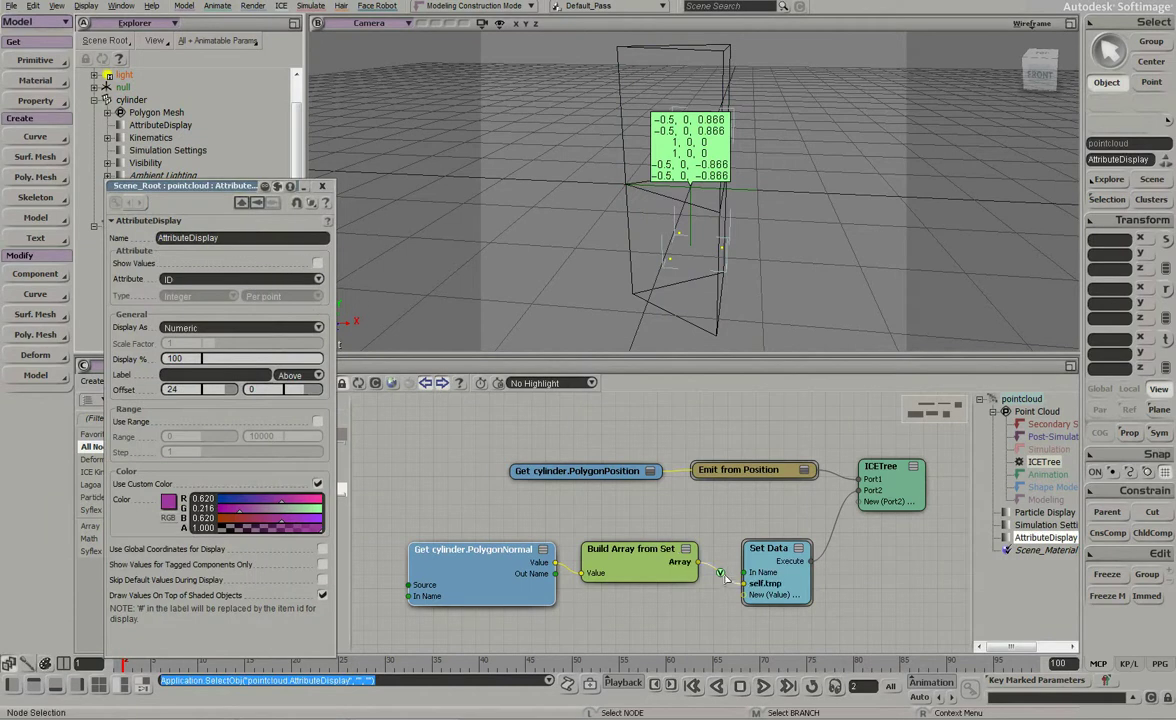
right_click(668, 578)
click(761, 652)
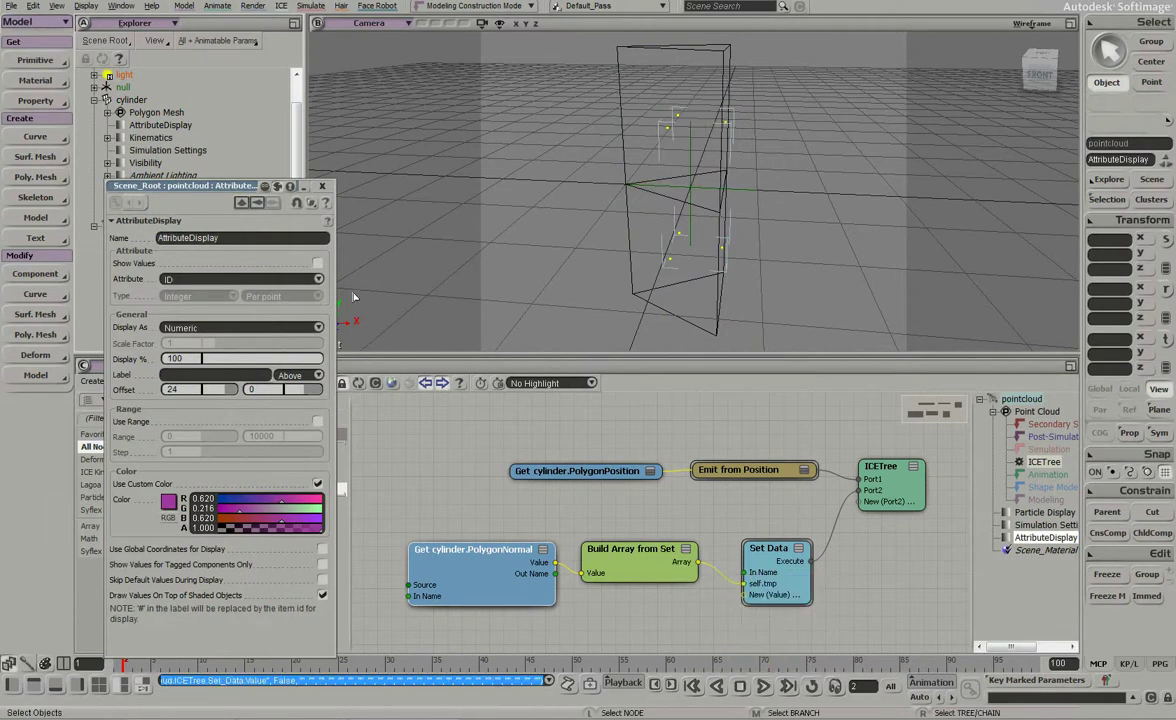
click(317, 263)
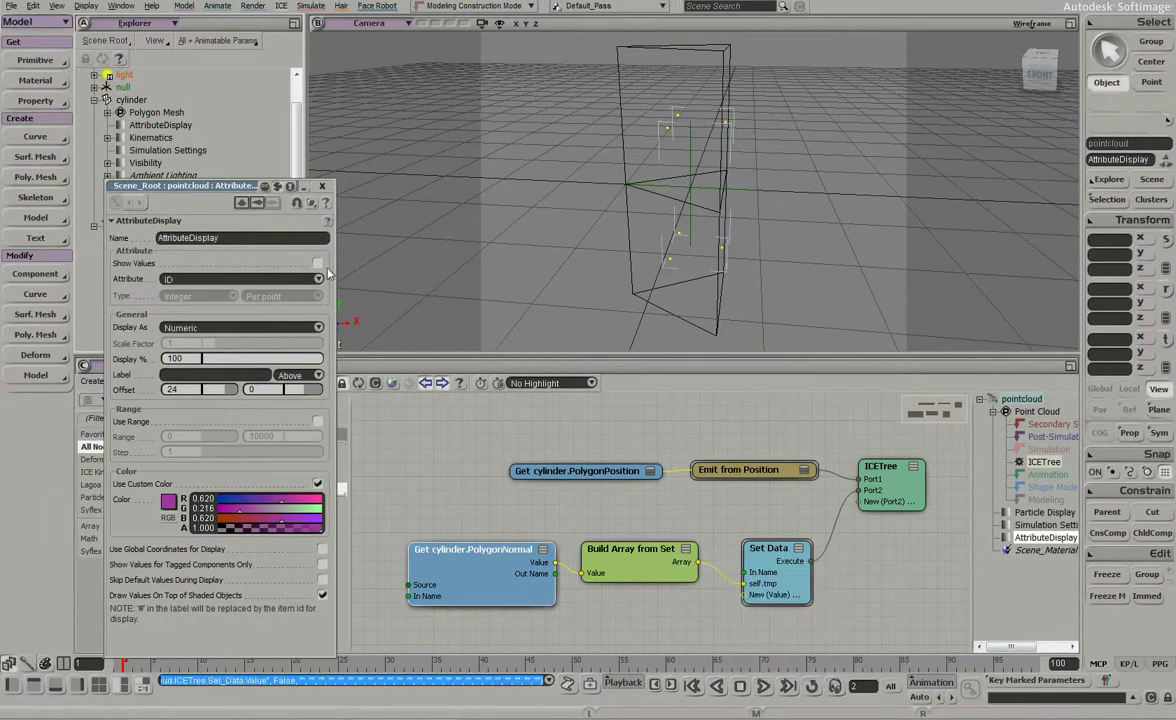
click(322, 186)
Step: Show the cylinder's PolygonIndex values through its AttributeDisplay property, and compare them with the particle IDs in the viewport
click(160, 125)
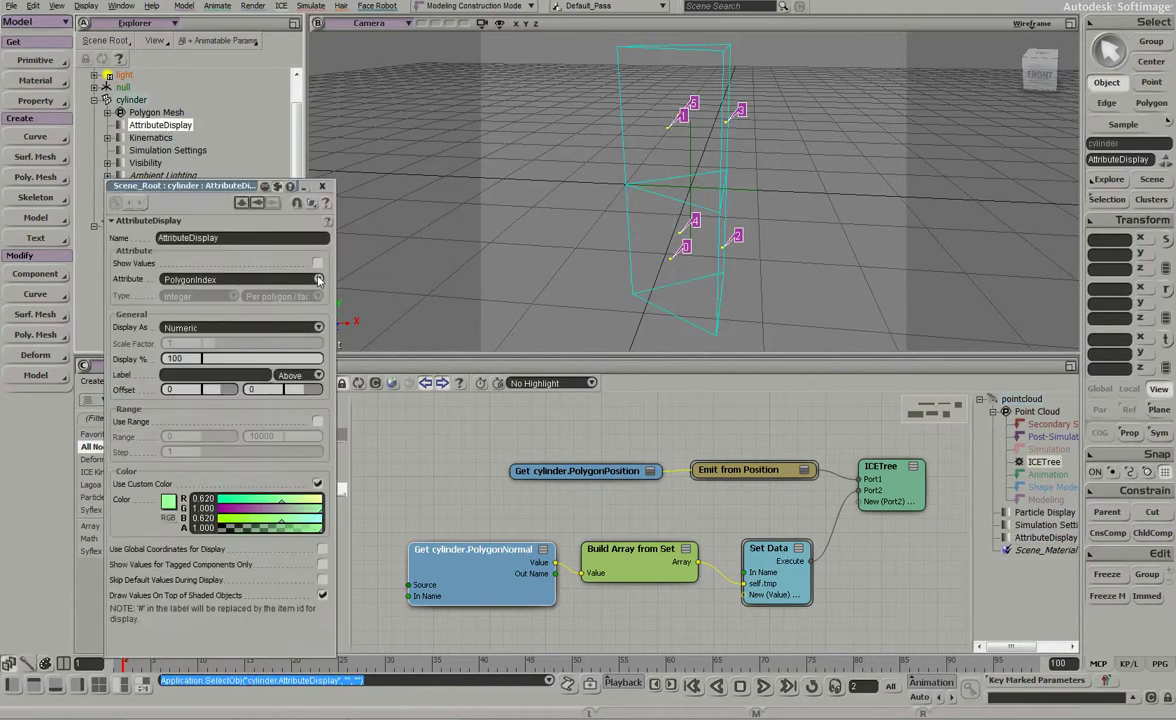
click(317, 263)
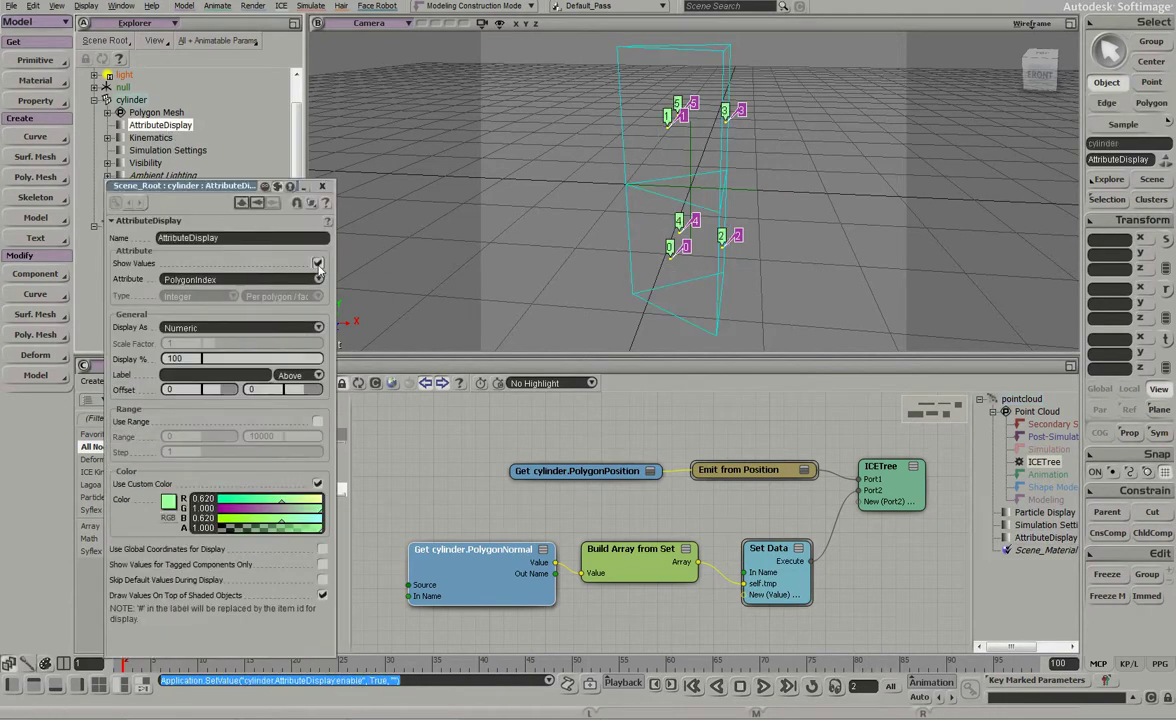
click(322, 187)
scroll(732, 210, up, 3)
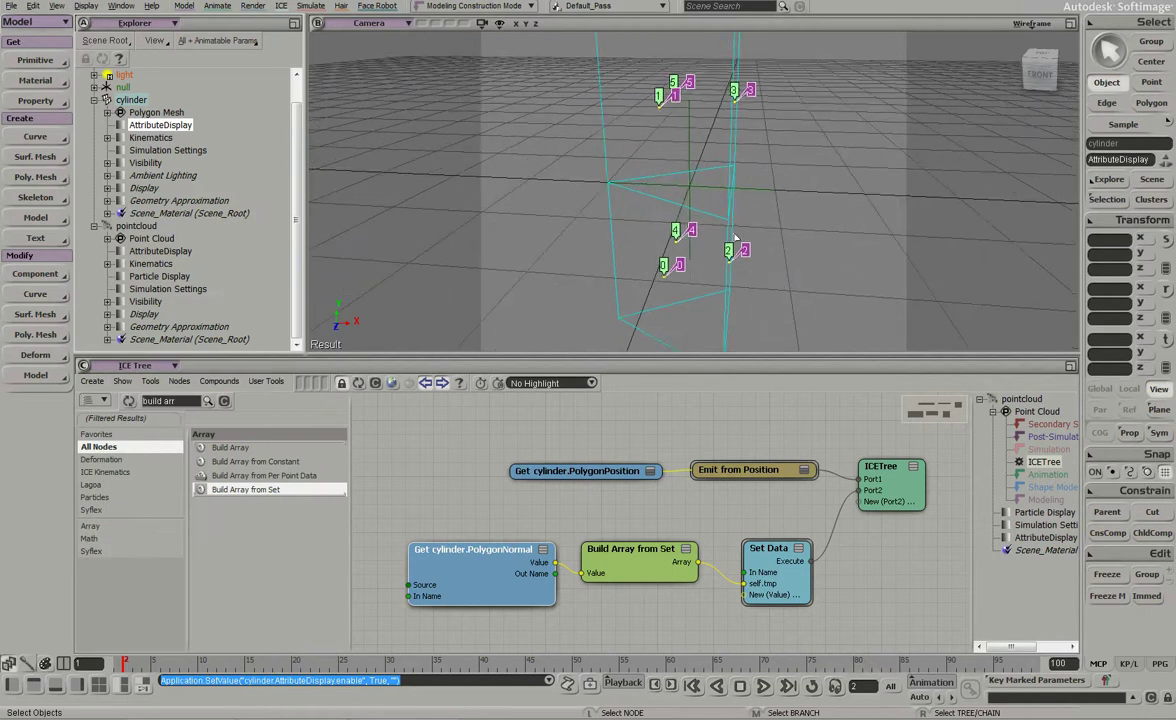
key(s)
mouse_move(736, 240)
right_down()
mouse_move(761, 227)
mouse_move(732, 258)
right_up()
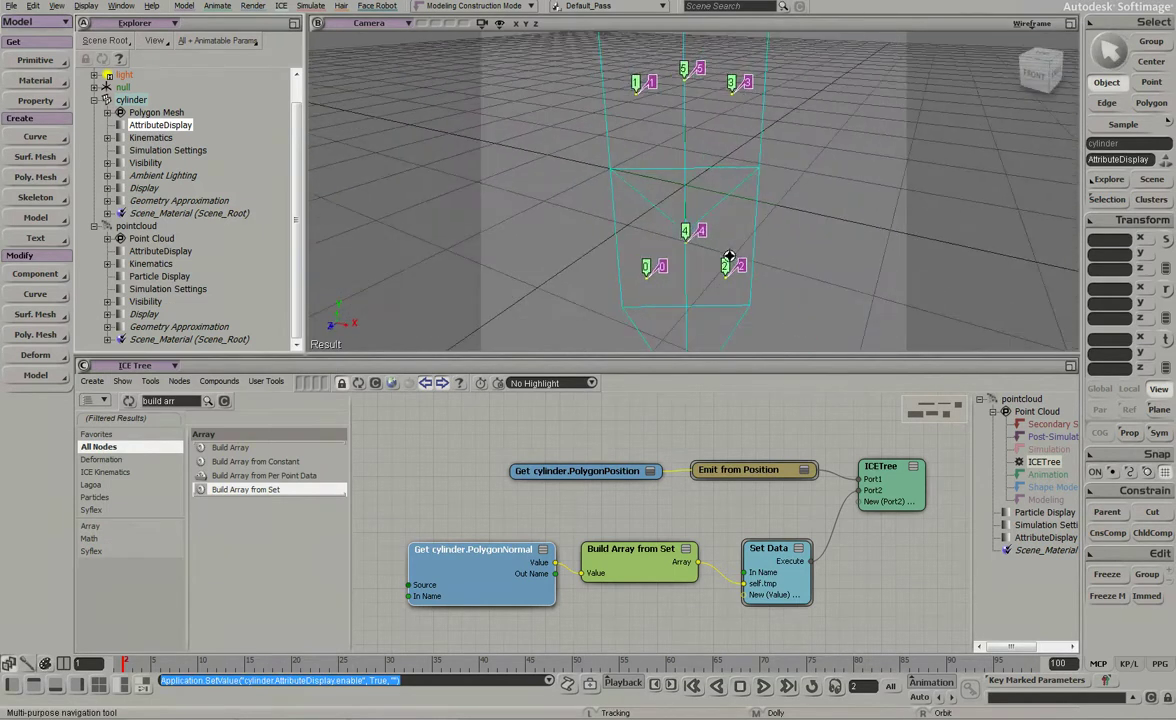
Step: Show the array values of the self.tmp port in the viewport, and hide them again after checking them
right_click(720, 578)
click(748, 652)
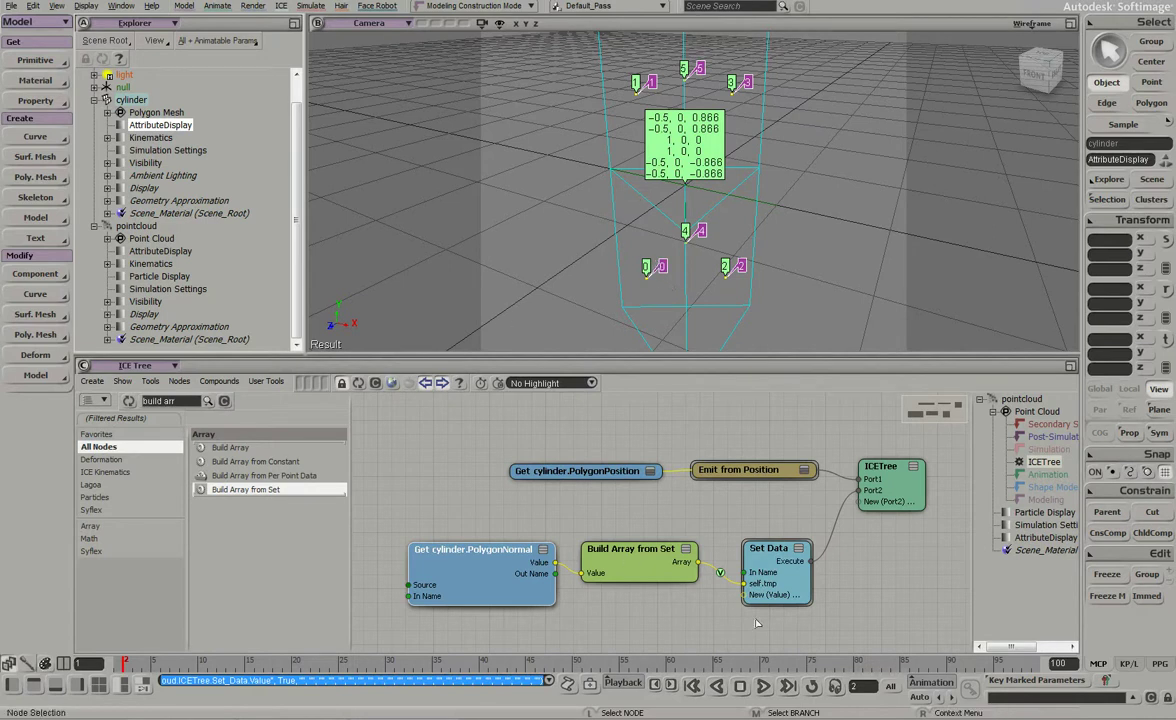
right_click(720, 574)
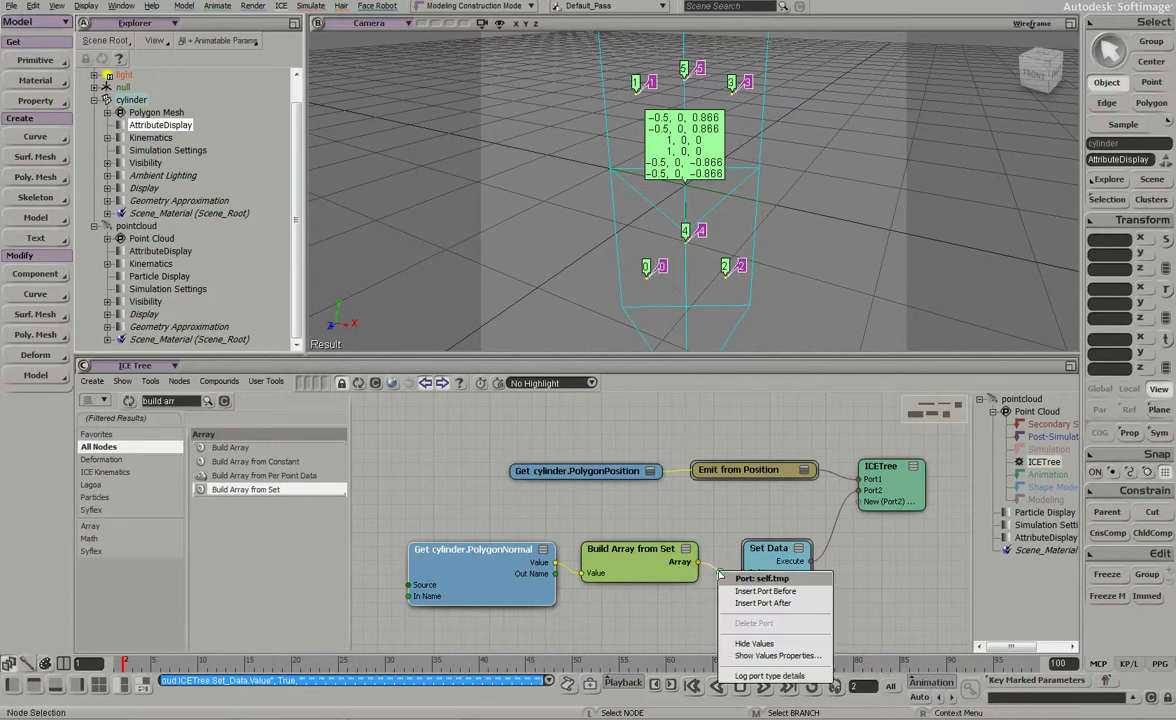
click(754, 643)
Step: Turn off the attribute value display of both the cylinder and the pointcloud
click(168, 124)
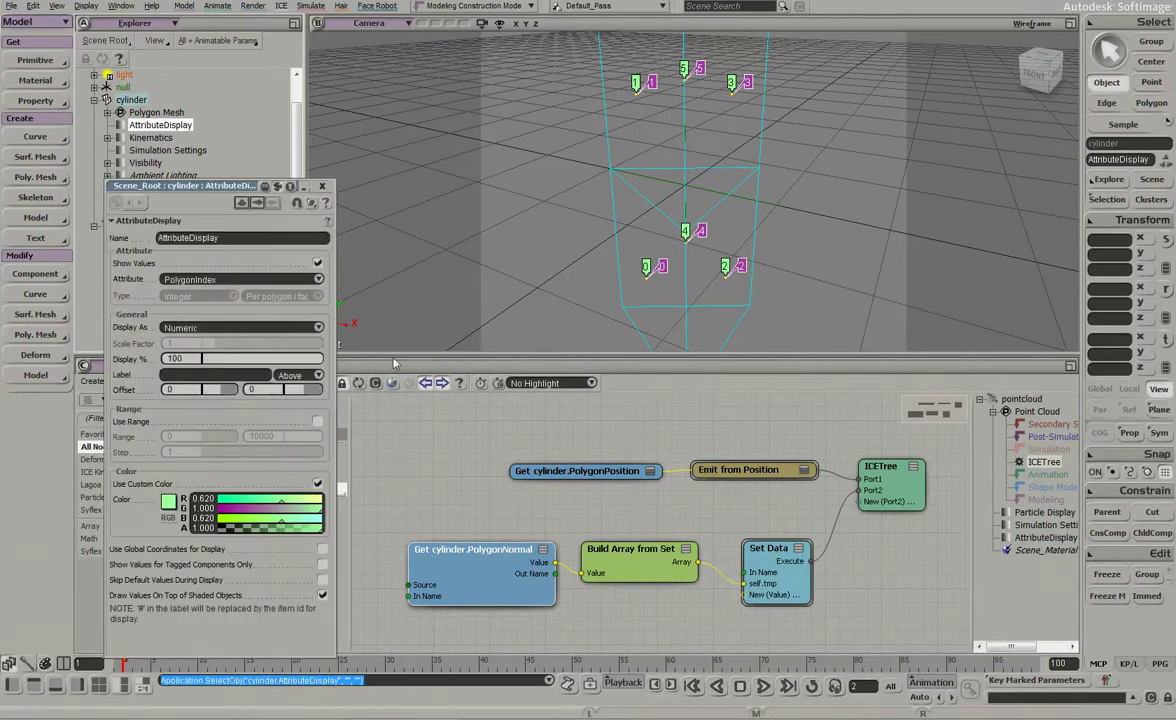
click(318, 264)
click(321, 186)
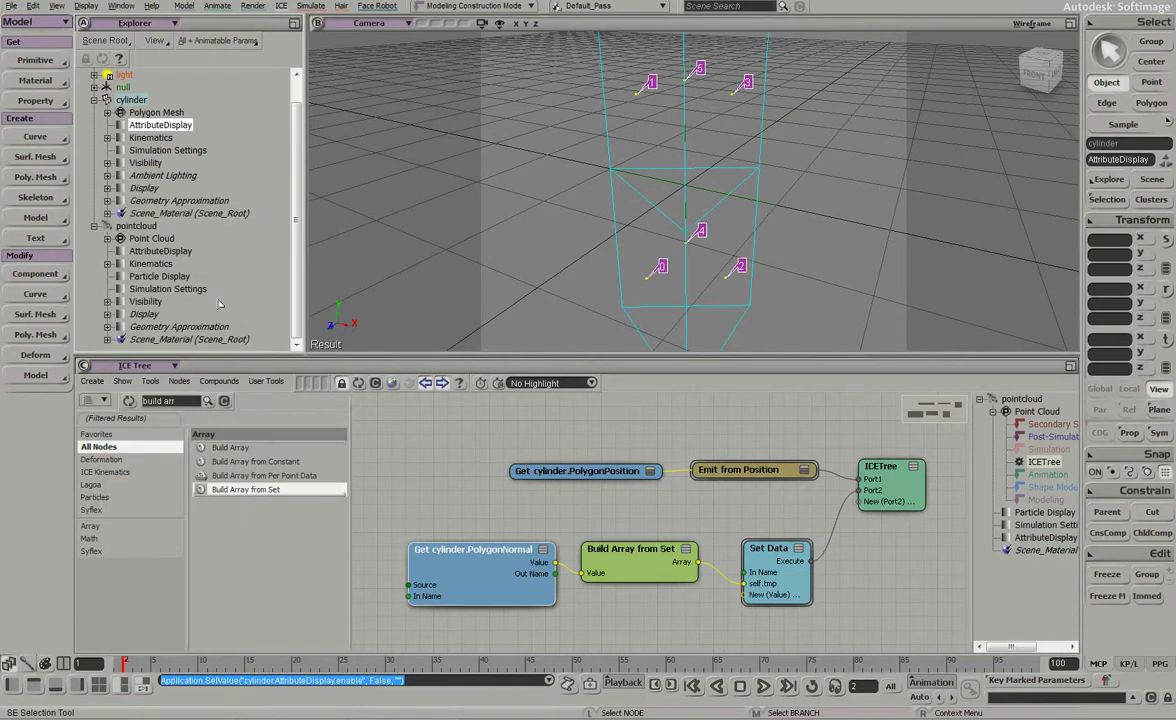
click(160, 251)
click(178, 256)
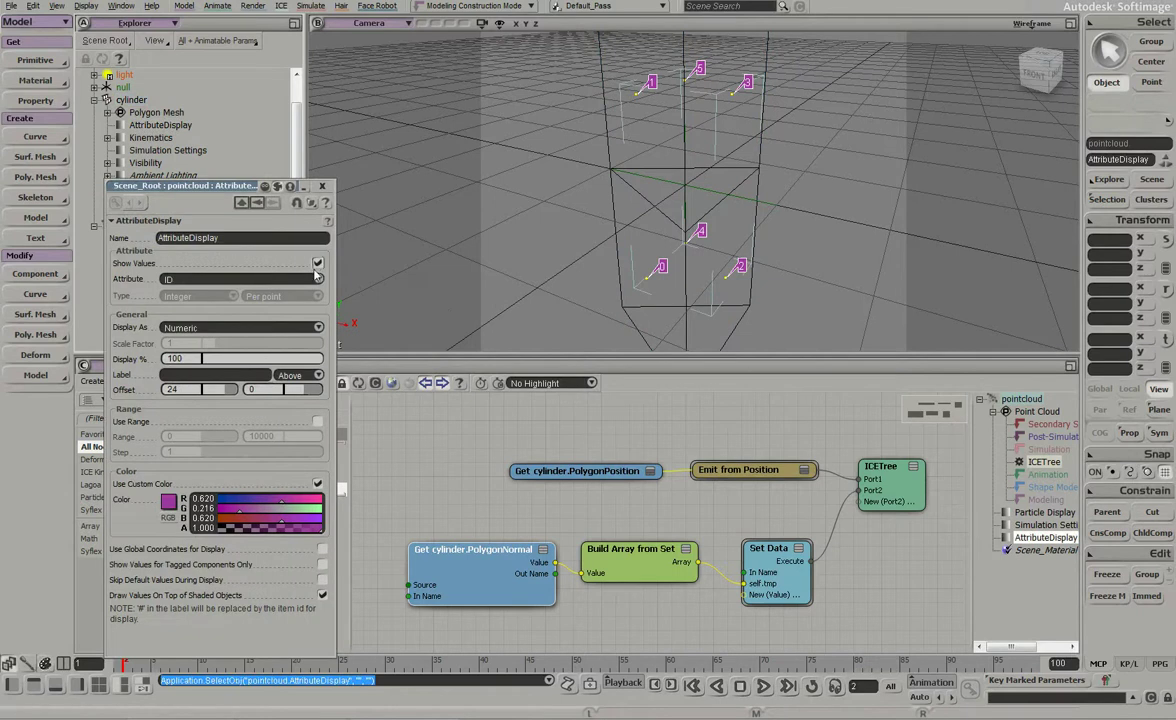
click(290, 250)
click(321, 186)
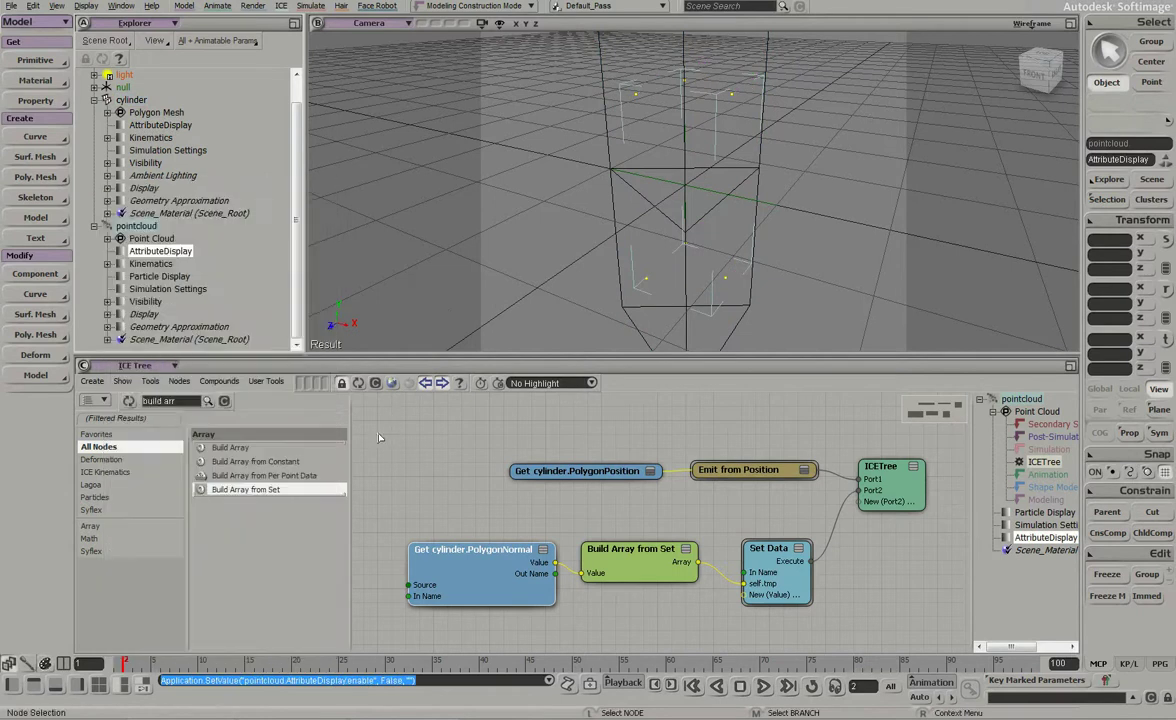
Step: Search the node library for "get data", add a Get Data node, and set its reference to self.ID
click(186, 400)
text(gget data)
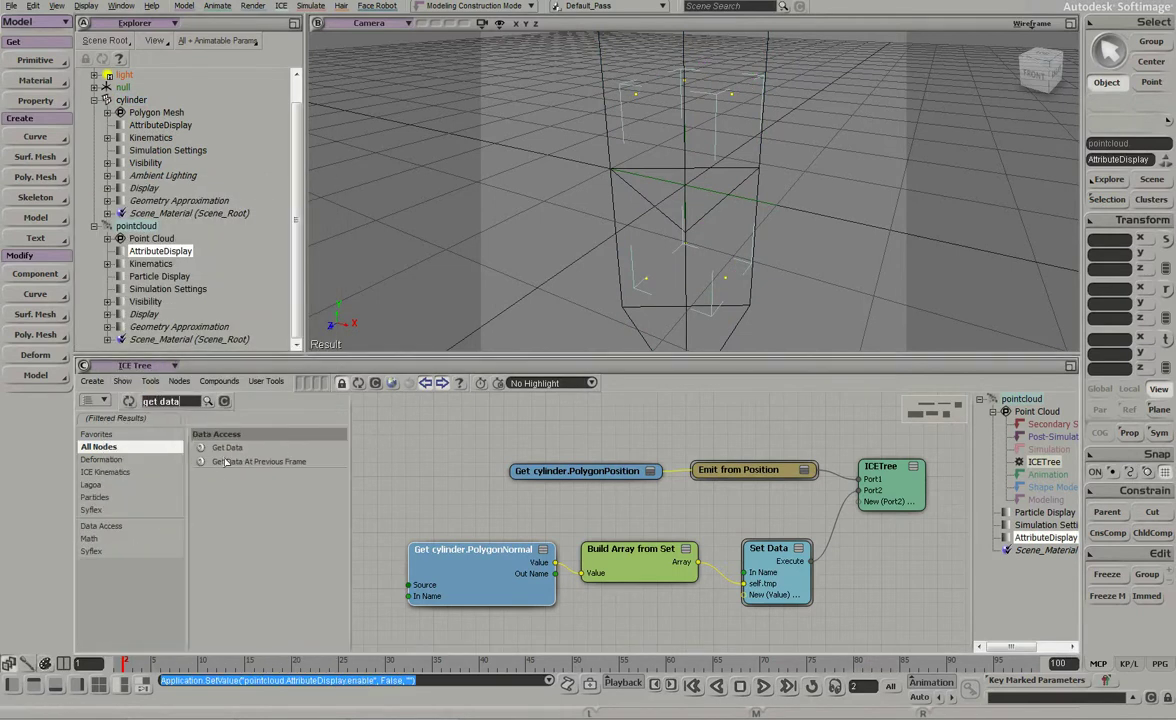
drag(229, 451, 415, 445)
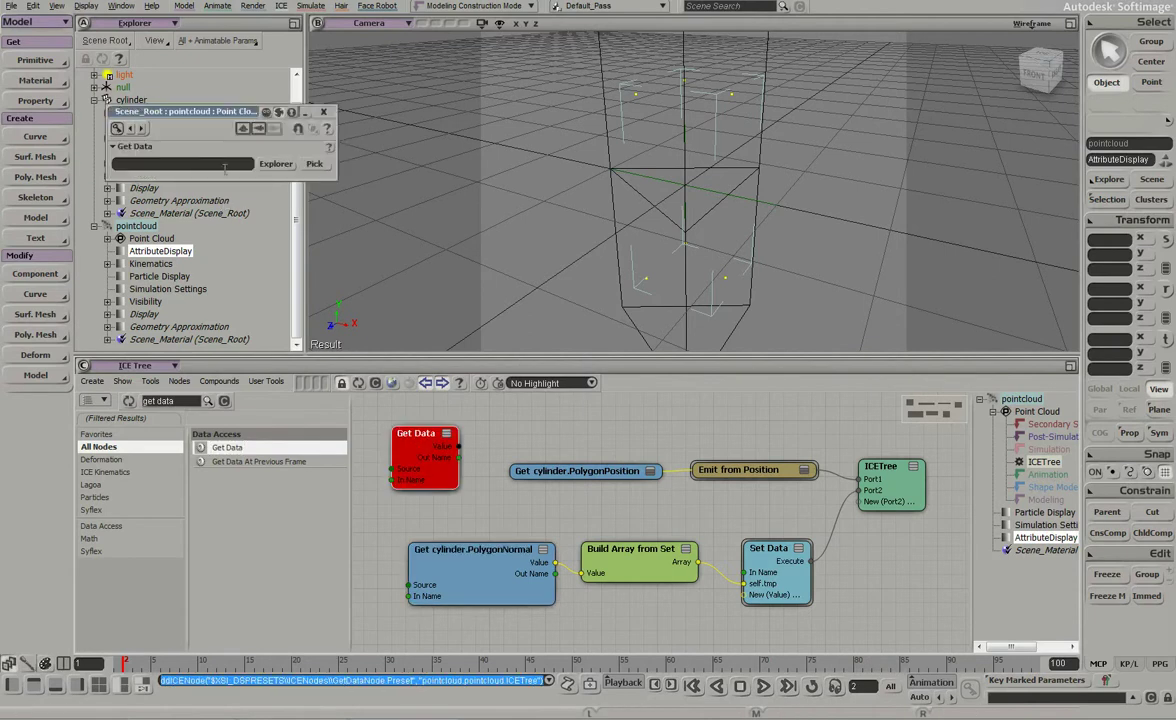
text(self.ID)
key(Return)
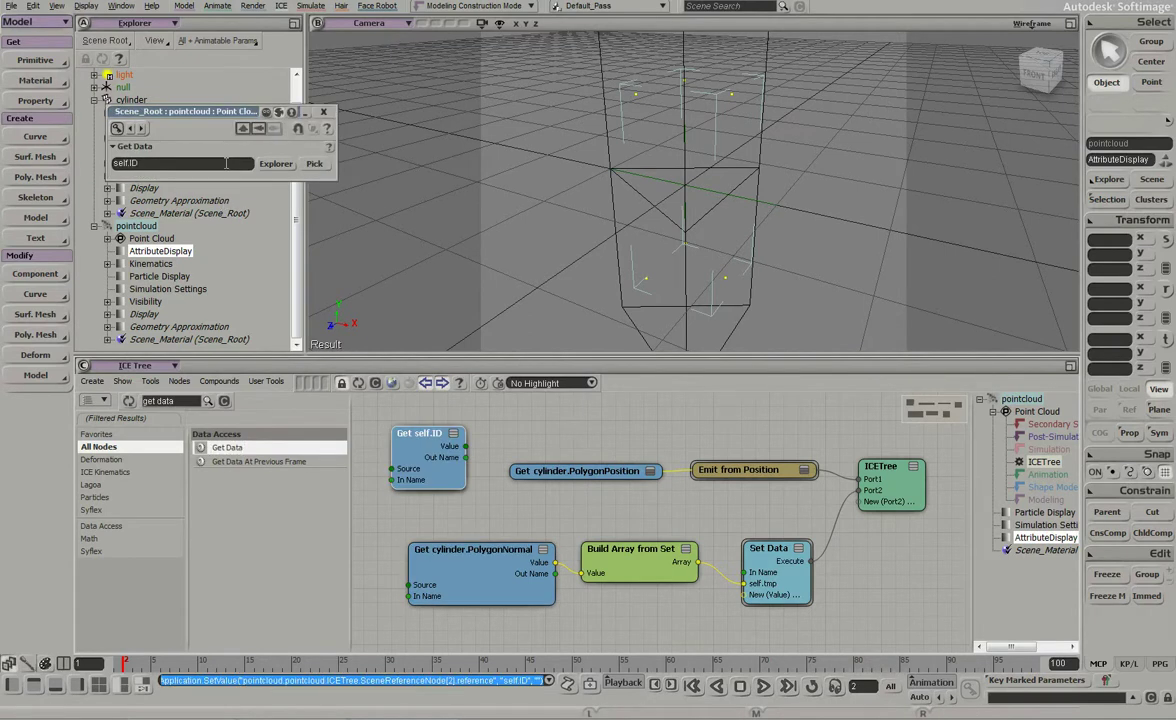
Step: Search the node library for "select", add a Select in Array node, and move the PolygonNormal, Build Array from Set and Set Data nodes down
click(180, 401)
text(select)
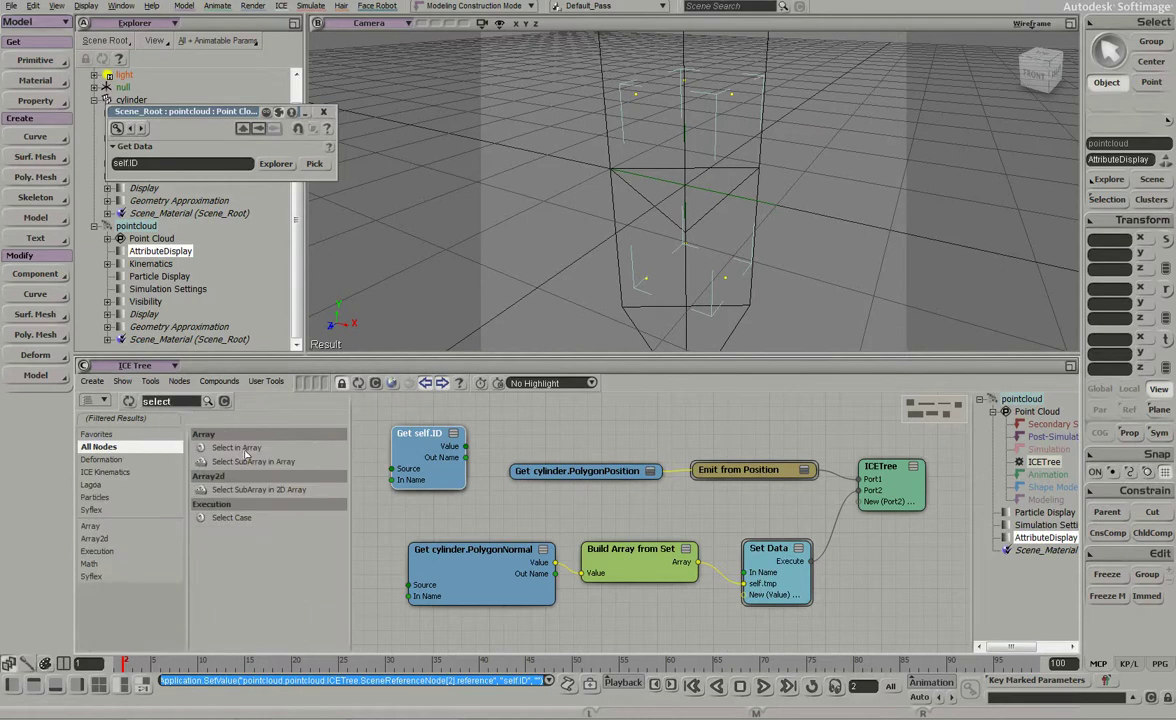
drag(245, 453, 615, 503)
middle_drag(772, 580, 762, 622)
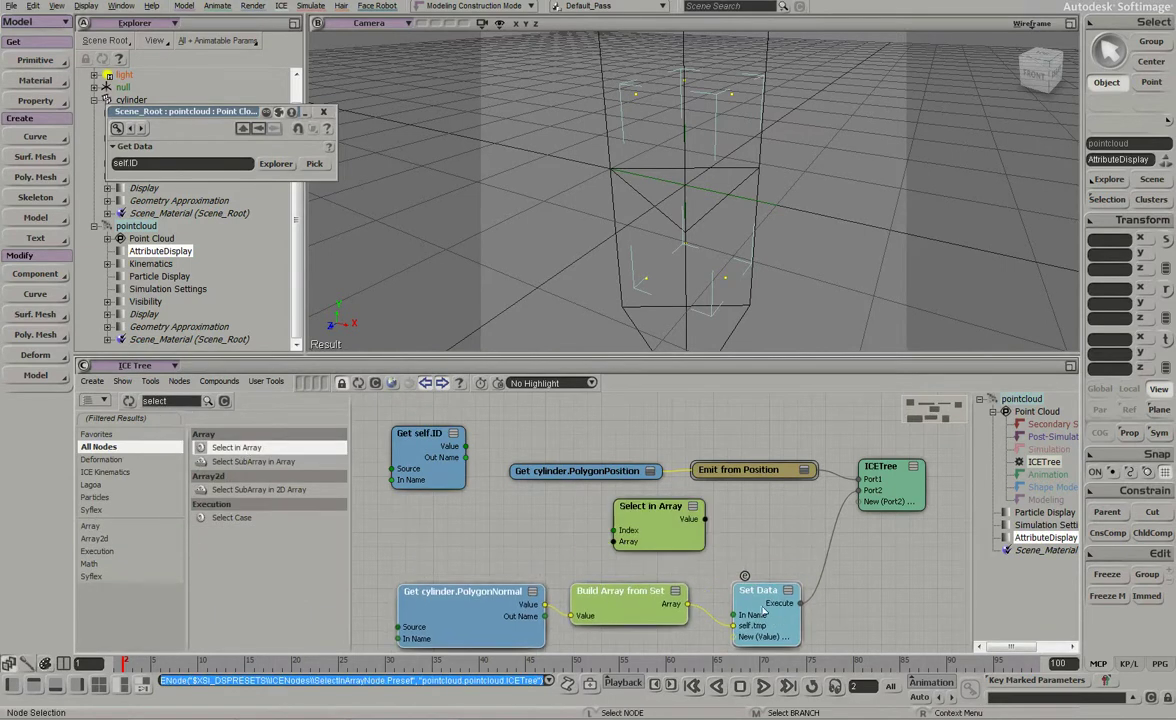
Step: Connect the Build Array from Set output to Select in Array's Array input and self.ID's Value to its Index, and place Get self.ID beside it
drag(428, 471, 489, 533)
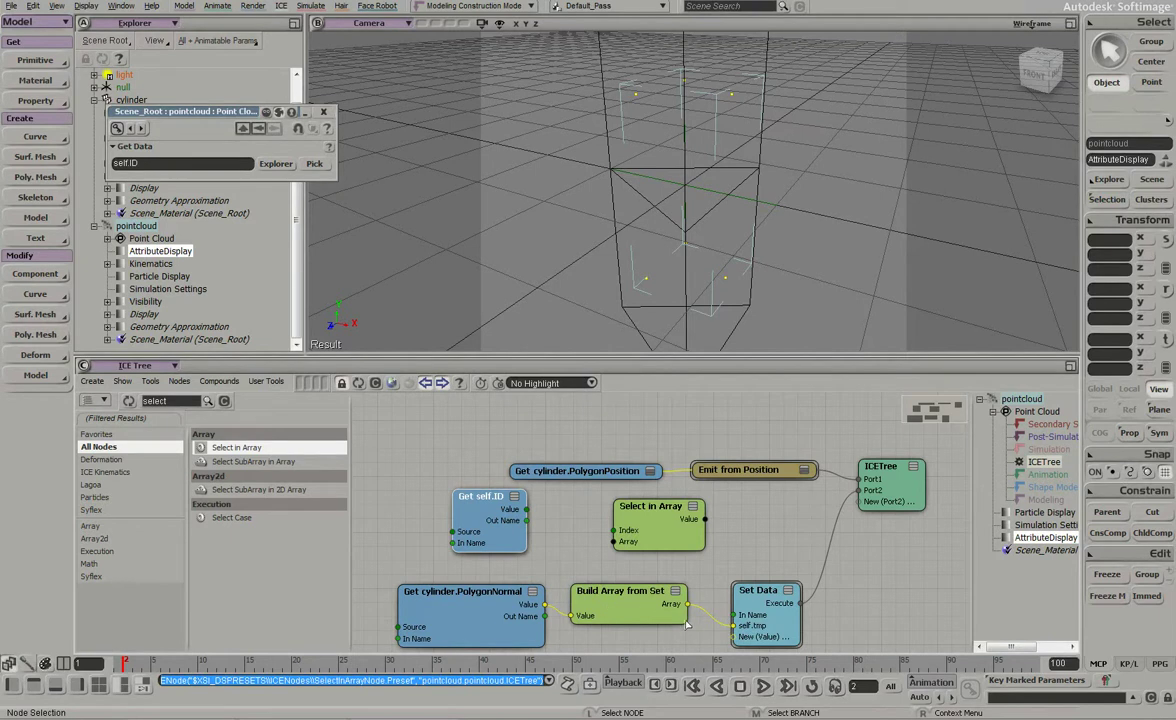
drag(680, 608, 615, 541)
drag(526, 509, 613, 530)
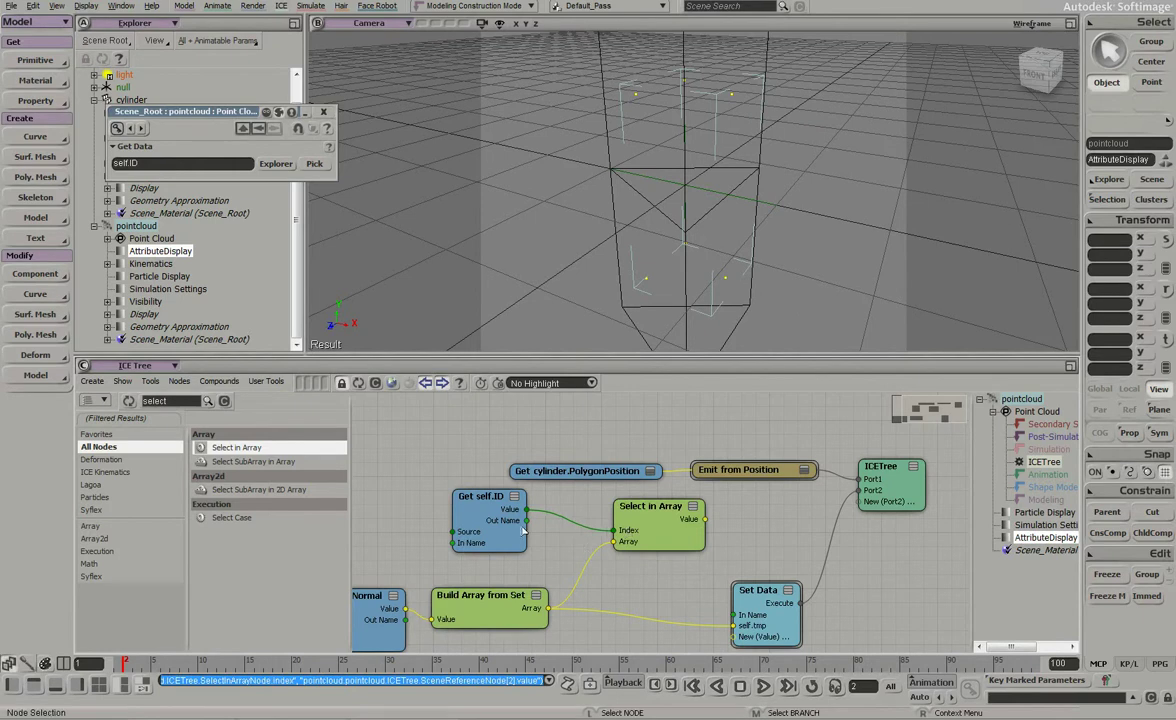
drag(482, 497, 504, 507)
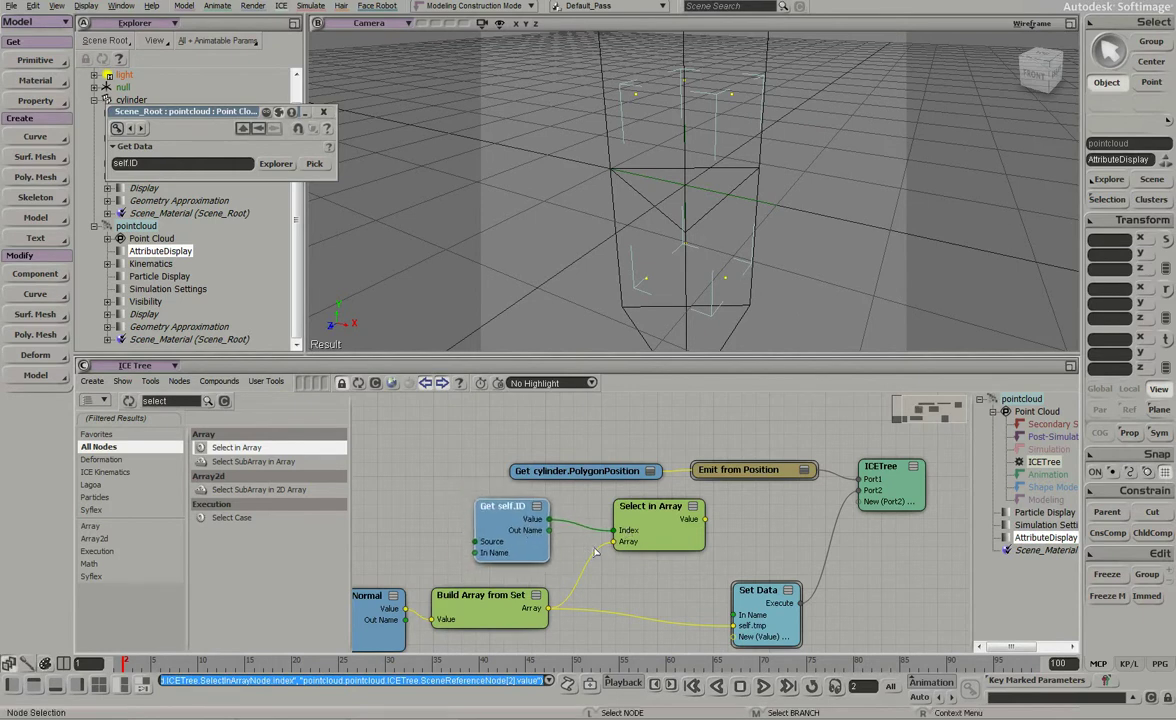
drag(557, 521, 613, 529)
Step: Connect the Select in Array value to a new Set Data port, and set that port's reference to self.tmp2
drag(666, 566, 705, 572)
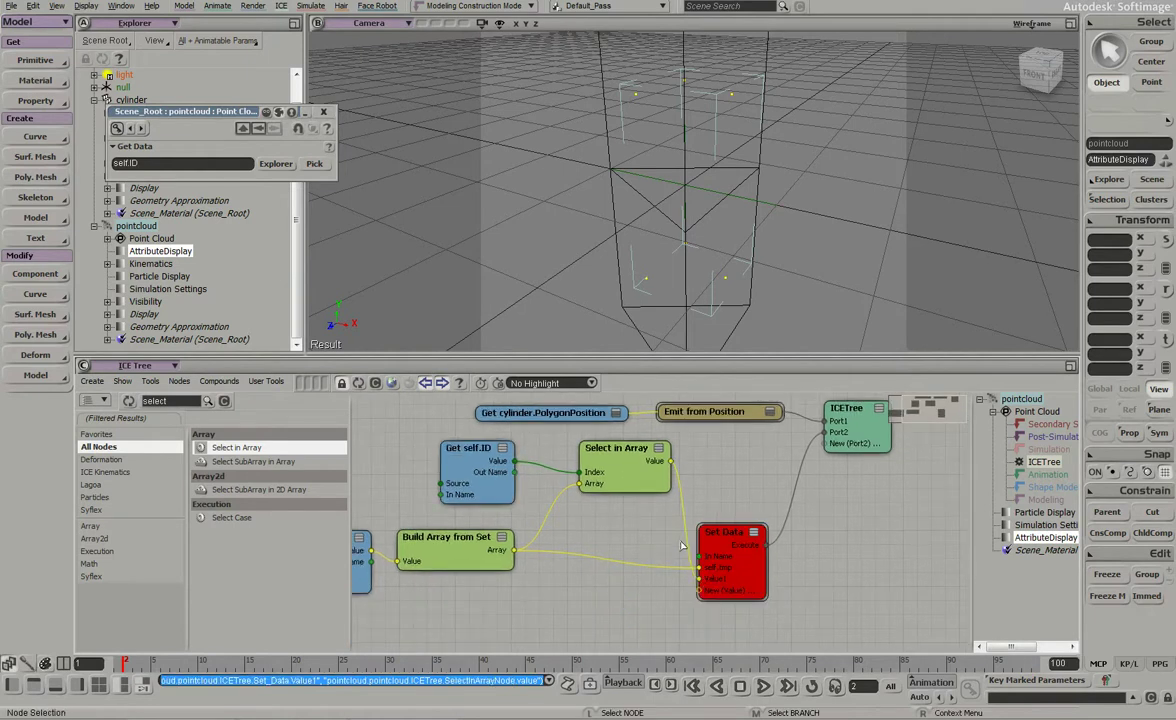
click(720, 540)
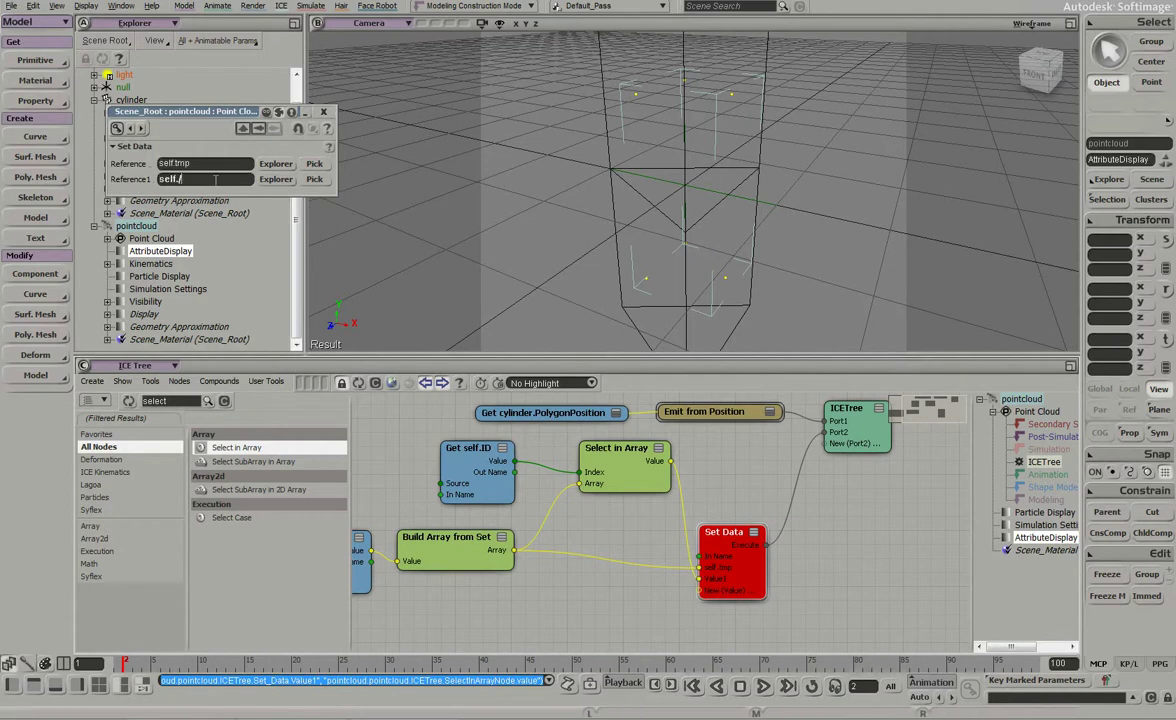
text(self.tmp2)
key(Return)
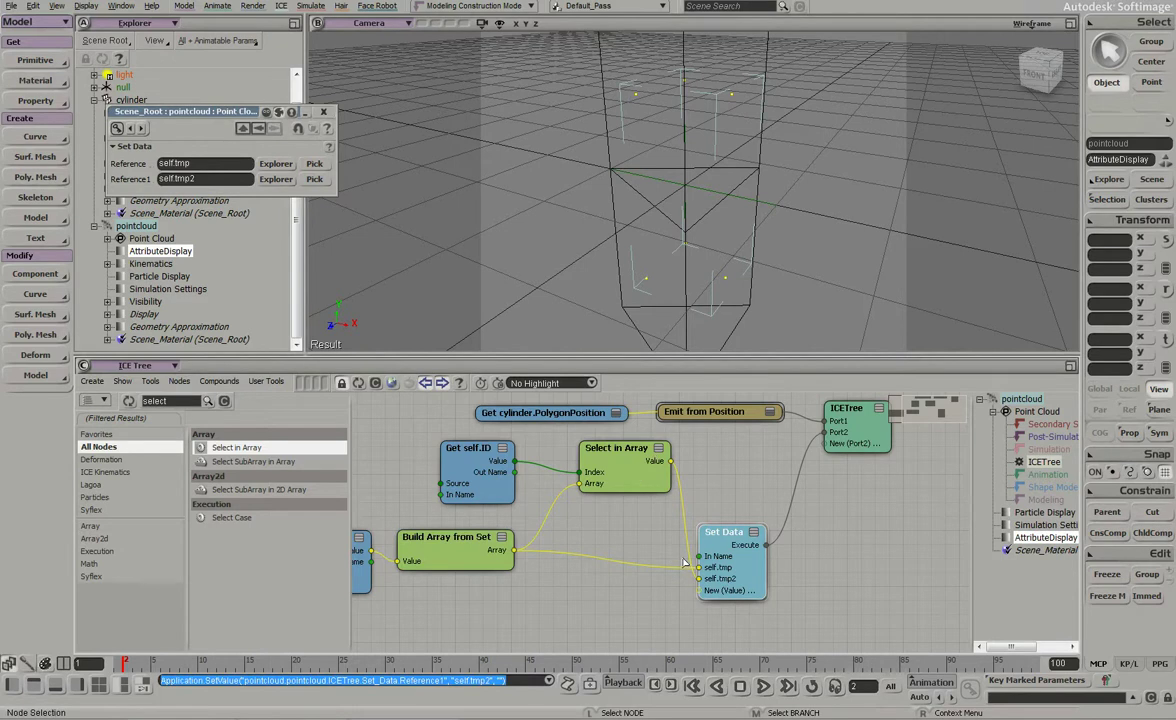
Step: Swap the Set Data inputs so Select in Array feeds self.tmp and the built array feeds self.tmp2, and lower the upstream nodes
drag(686, 551, 638, 522)
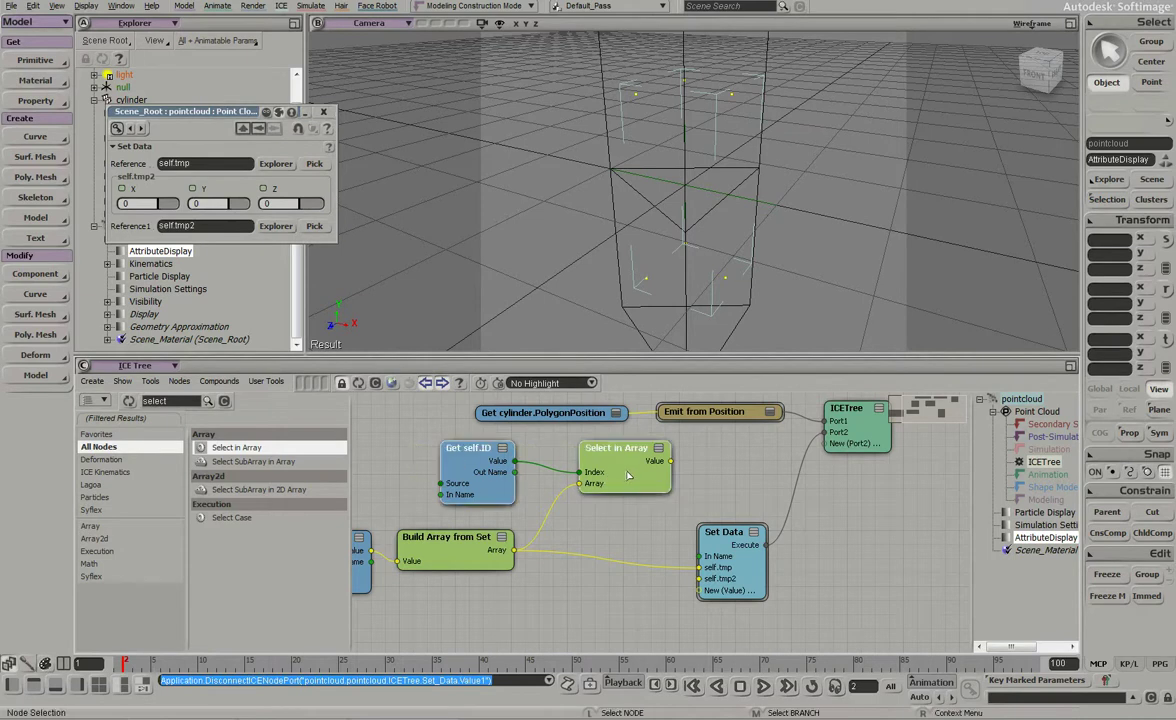
drag(694, 568, 704, 583)
drag(673, 462, 700, 567)
drag(417, 441, 584, 473)
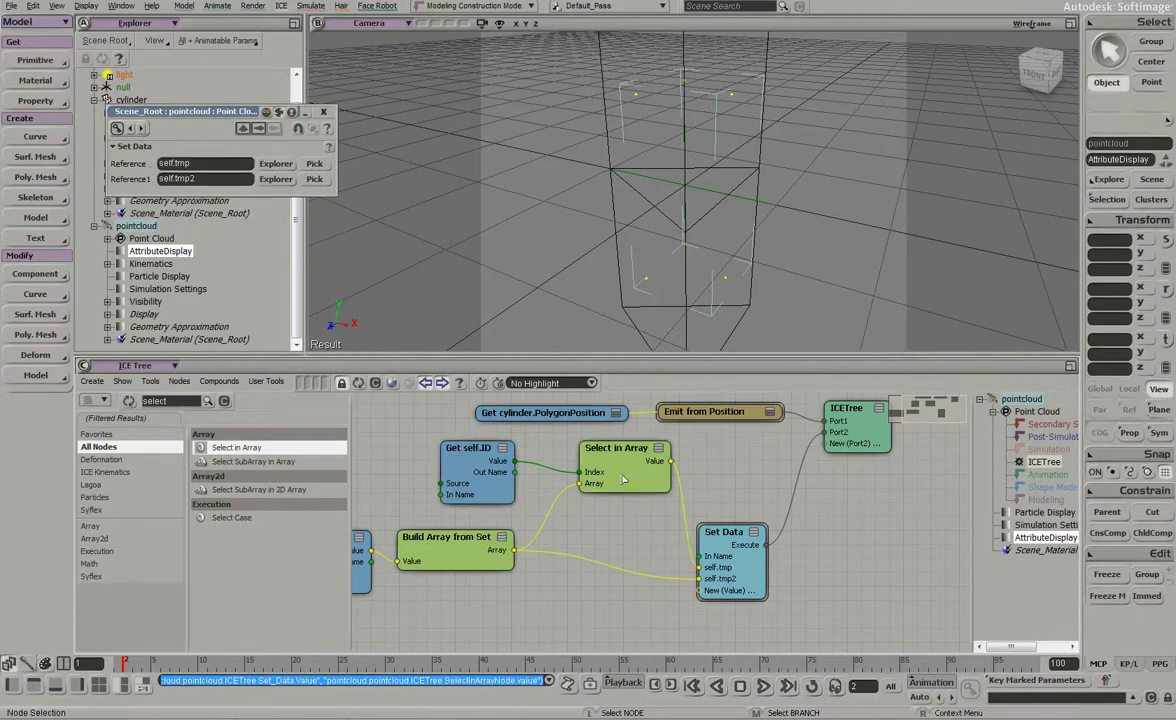
key(shift)
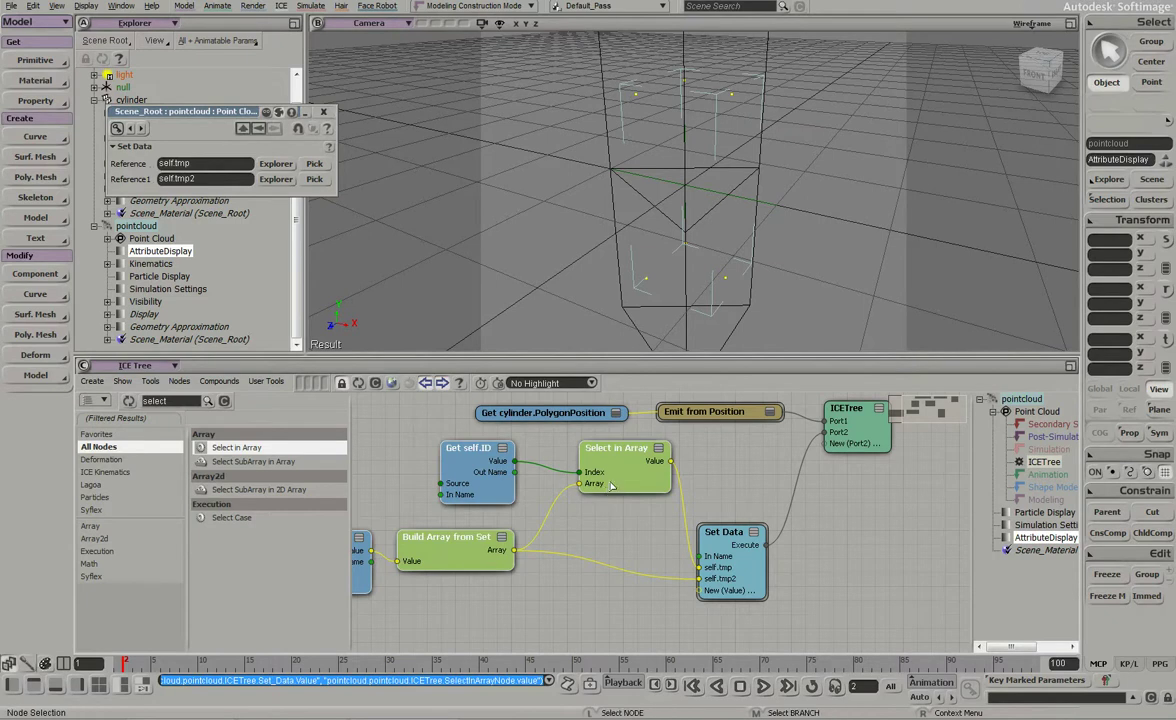
drag(604, 490, 581, 535)
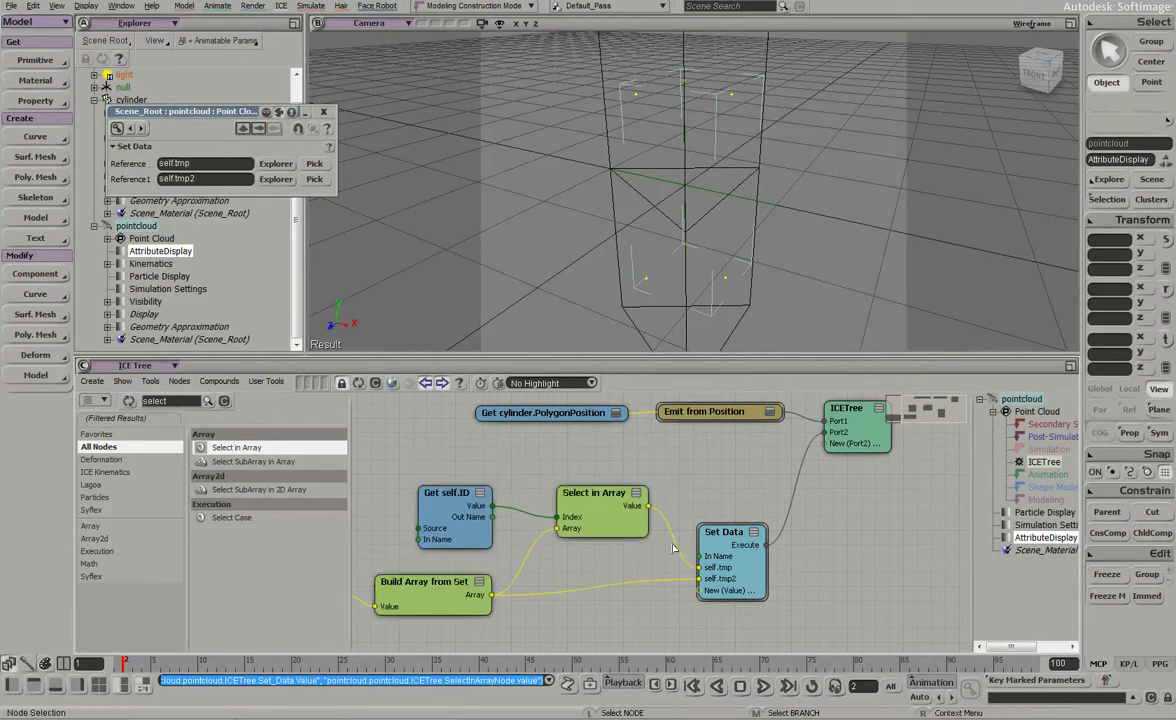
Step: Show the self.tmp2 port's values as Numeric with a label offset of 100 and a purple custom color with green at 0.056
right_click(698, 566)
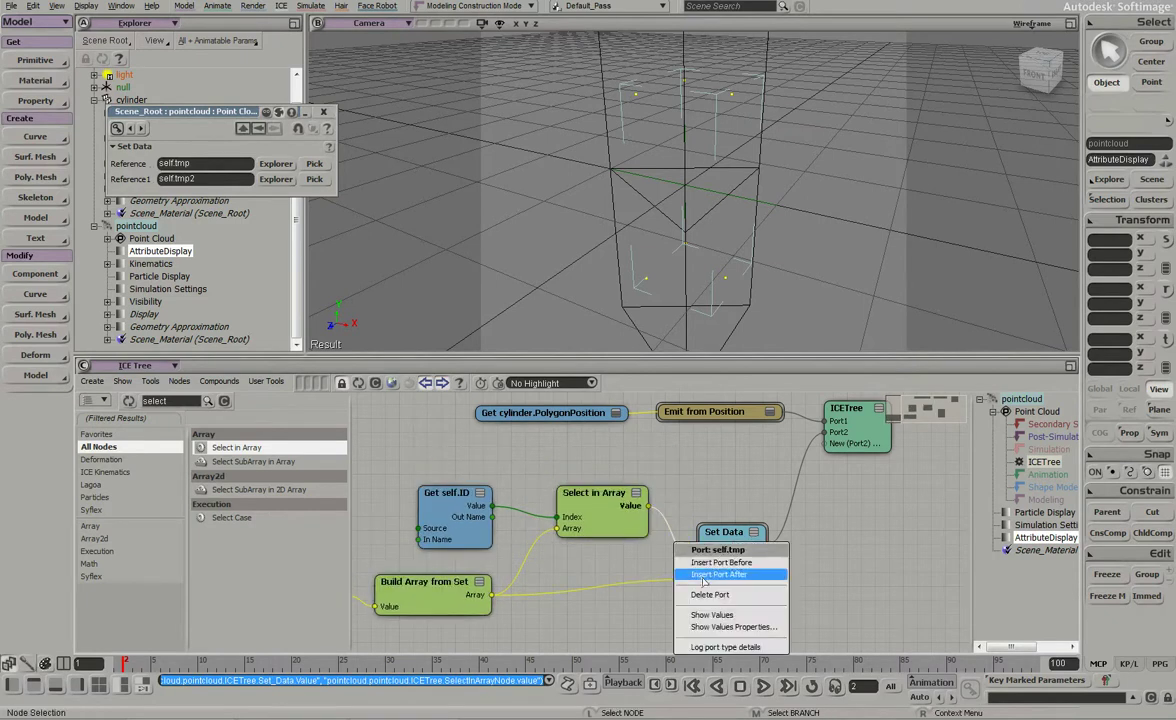
click(625, 590)
right_click(625, 590)
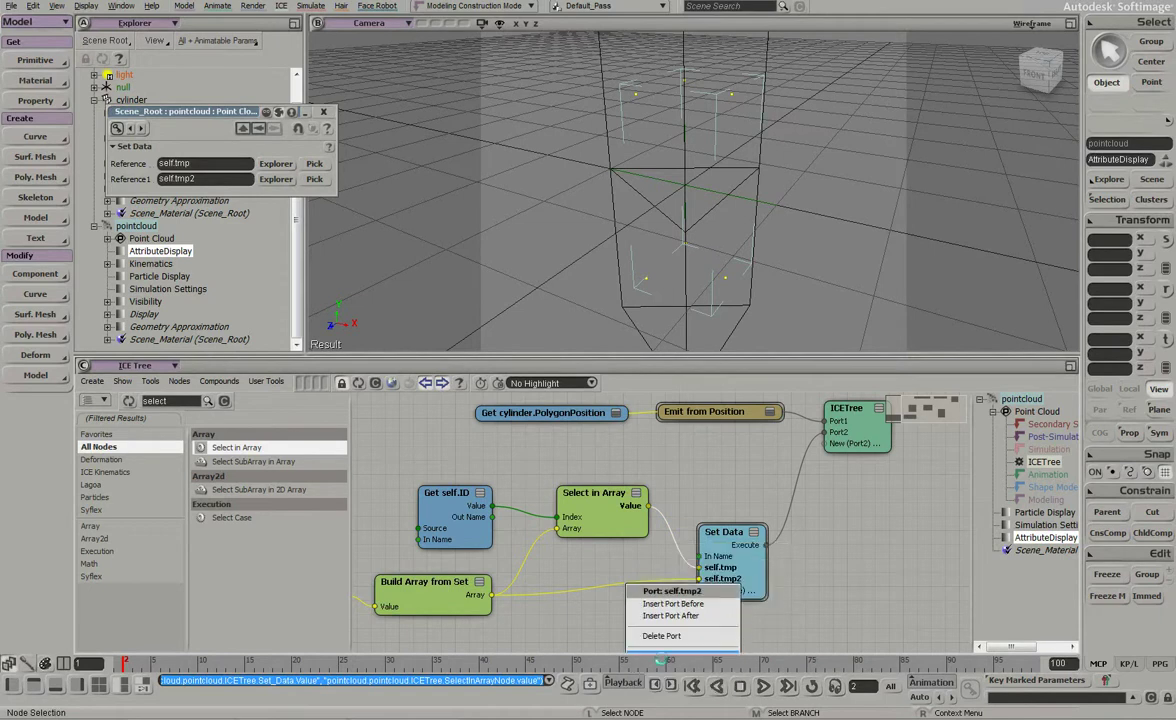
click(660, 652)
click(569, 268)
click(564, 326)
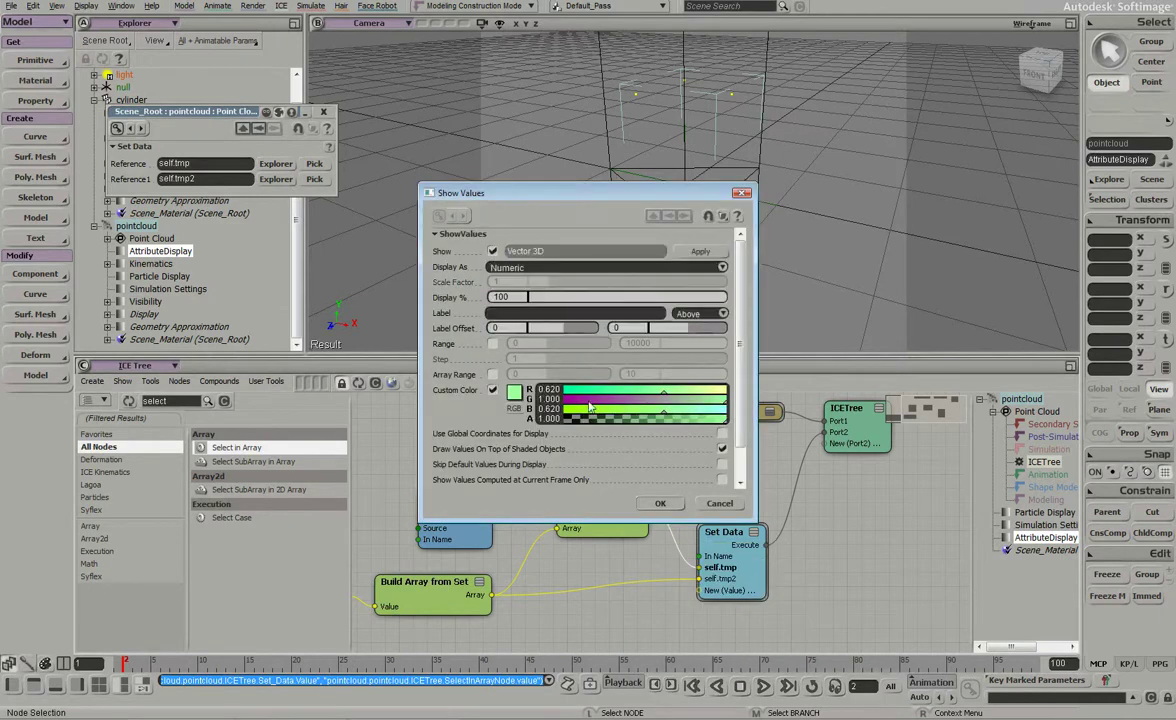
drag(566, 329, 604, 327)
drag(600, 400, 577, 401)
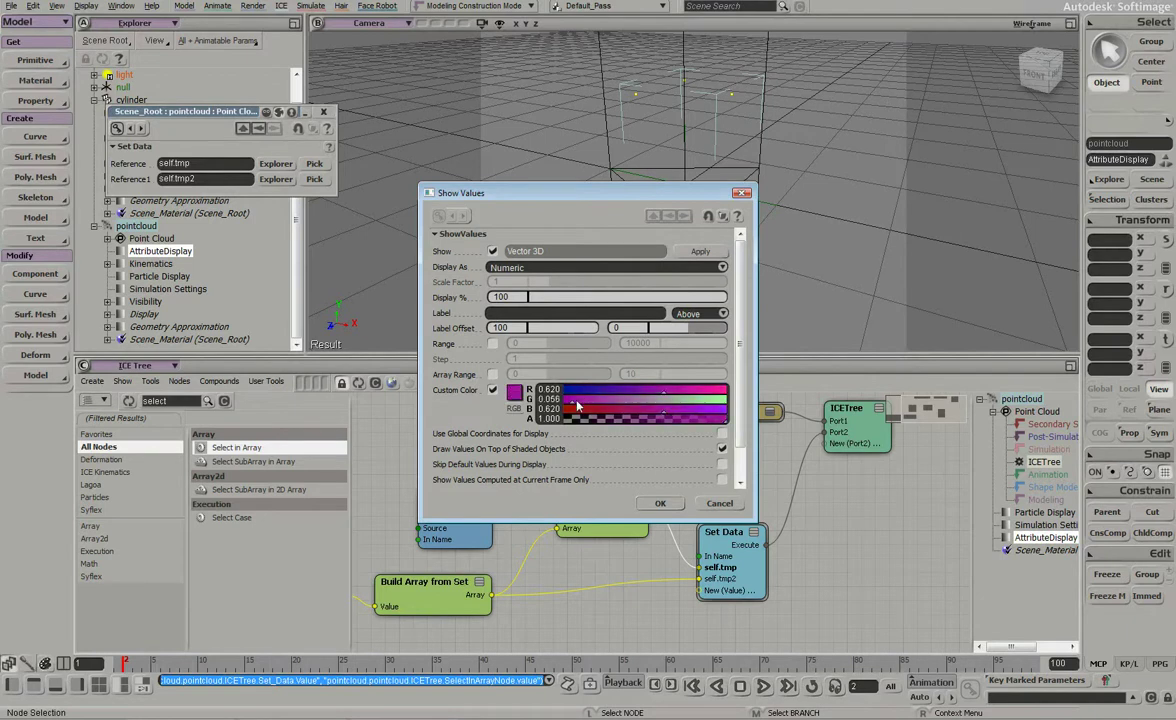
key(Return)
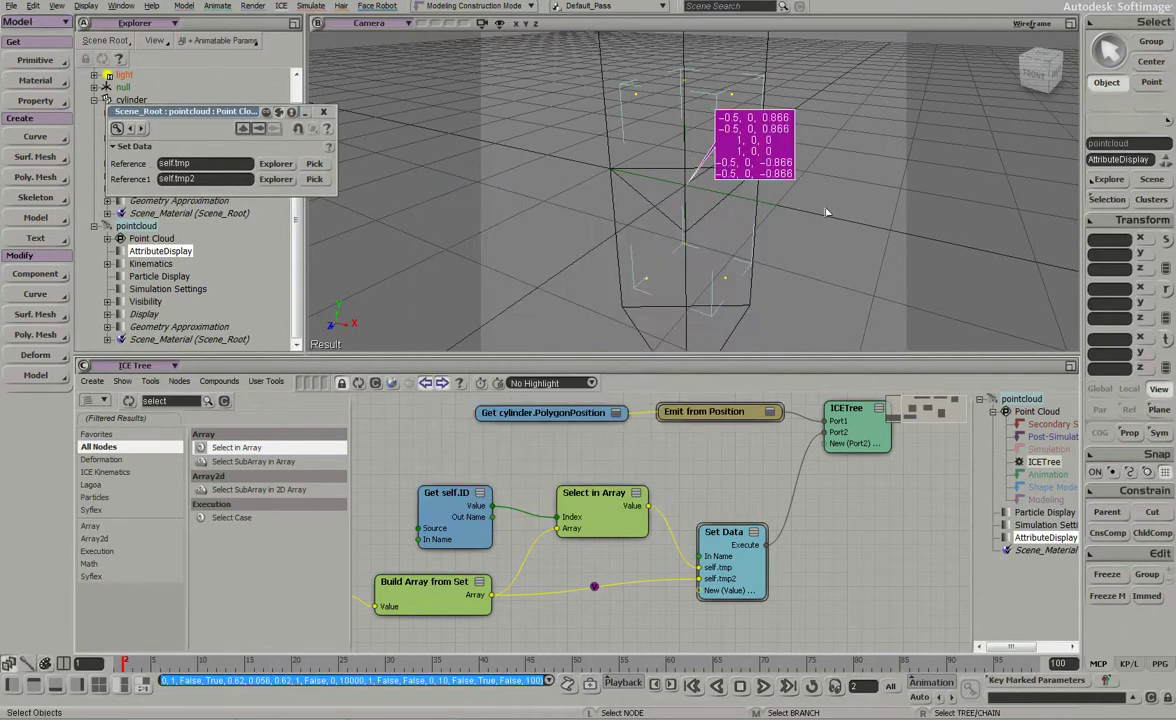
Step: Show the values on the Set Data node's self.tmp port and examine each particle's normal in the viewport
key(s)
mouse_move(826, 212)
right_down()
mouse_move(861, 184)
mouse_move(827, 205)
right_up()
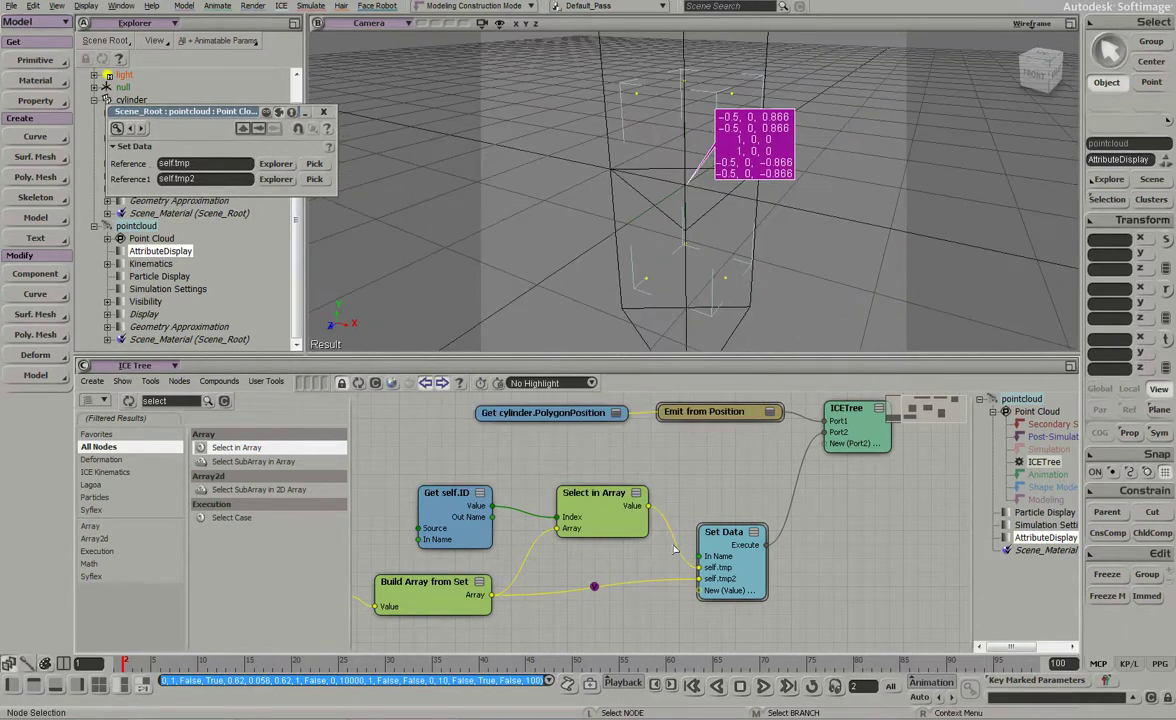
right_click(712, 567)
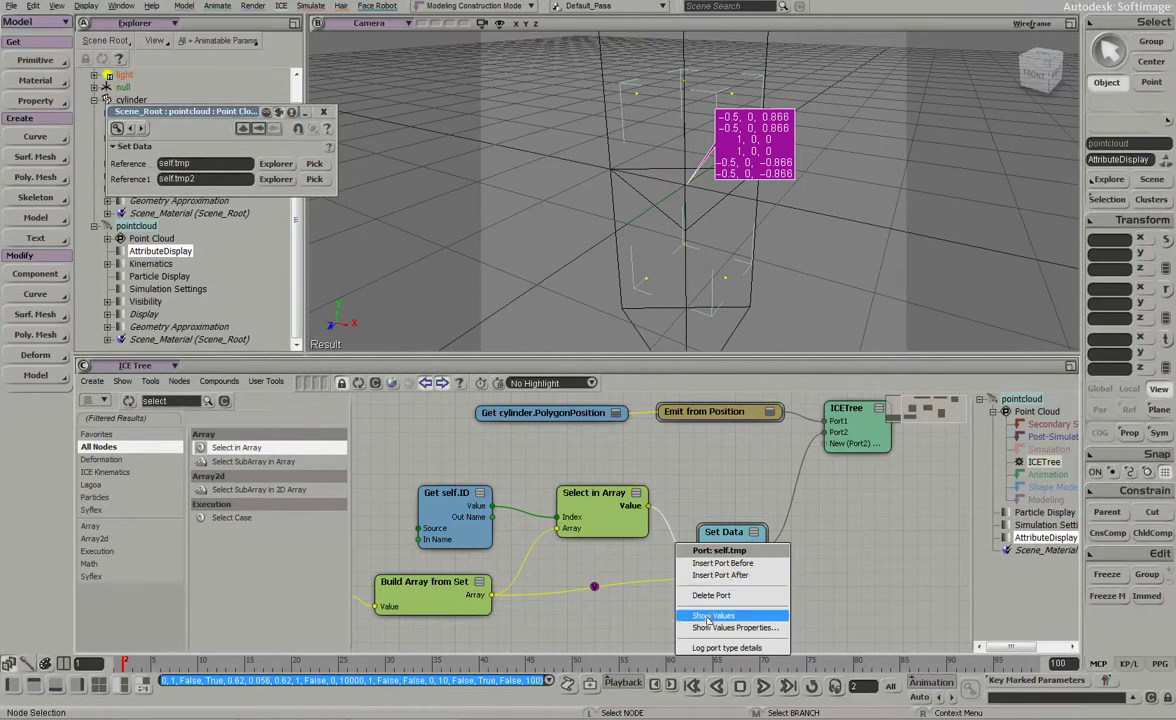
click(712, 615)
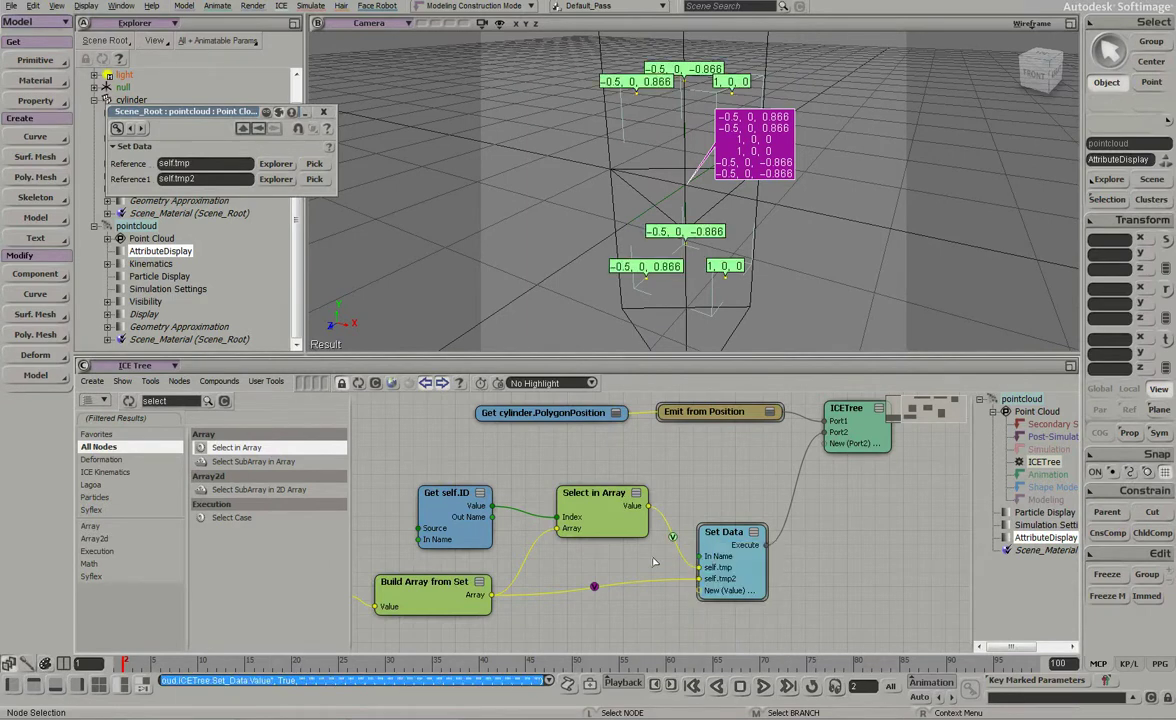
key(s)
right_drag(793, 236, 804, 232)
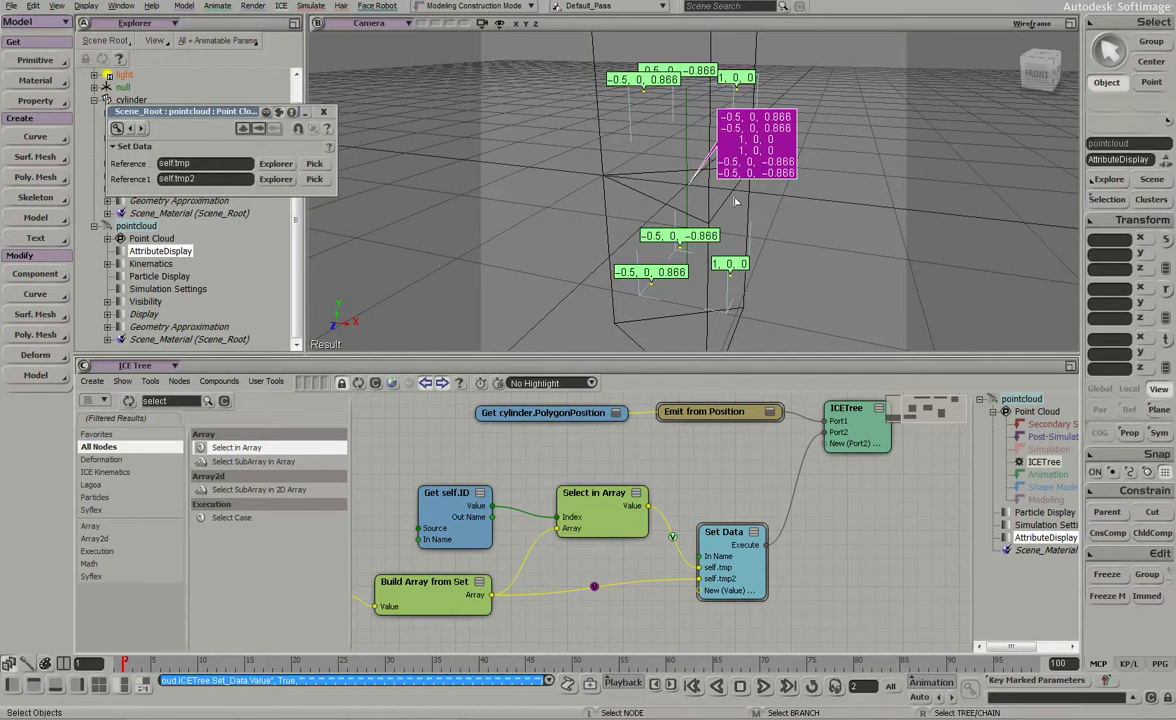
Step: Hide the displayed values of the self.tmp and self.tmp2 ports on the Set Data node
right_click(700, 567)
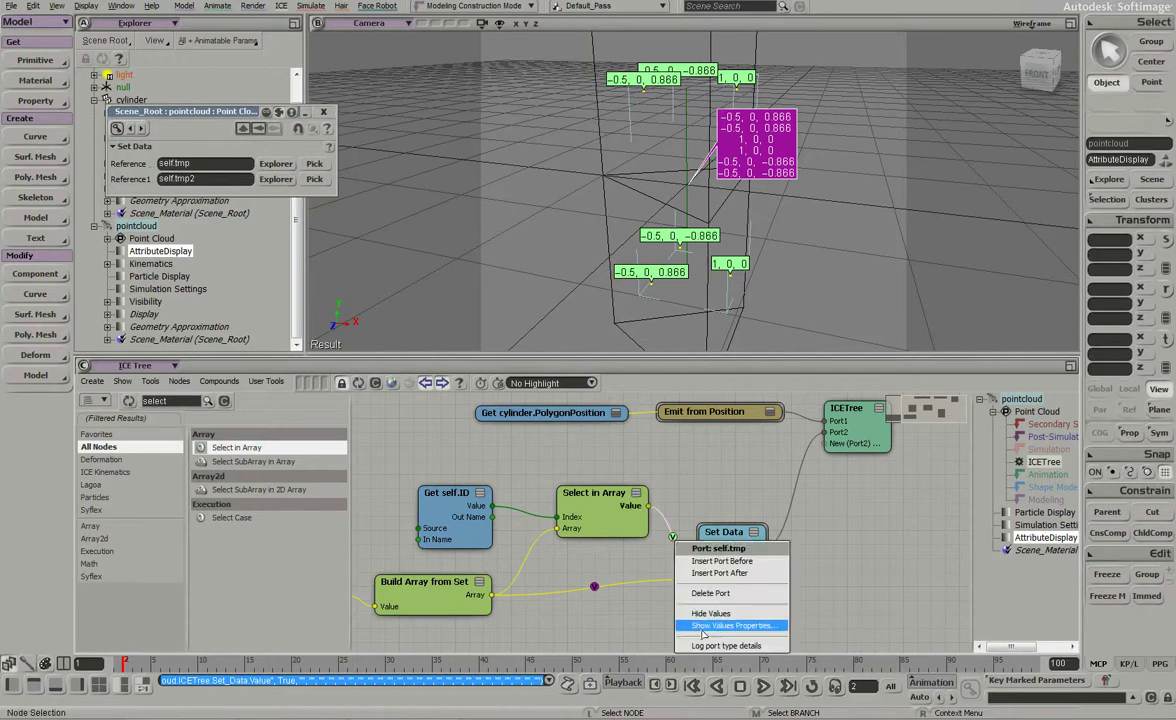
click(710, 613)
right_click(603, 589)
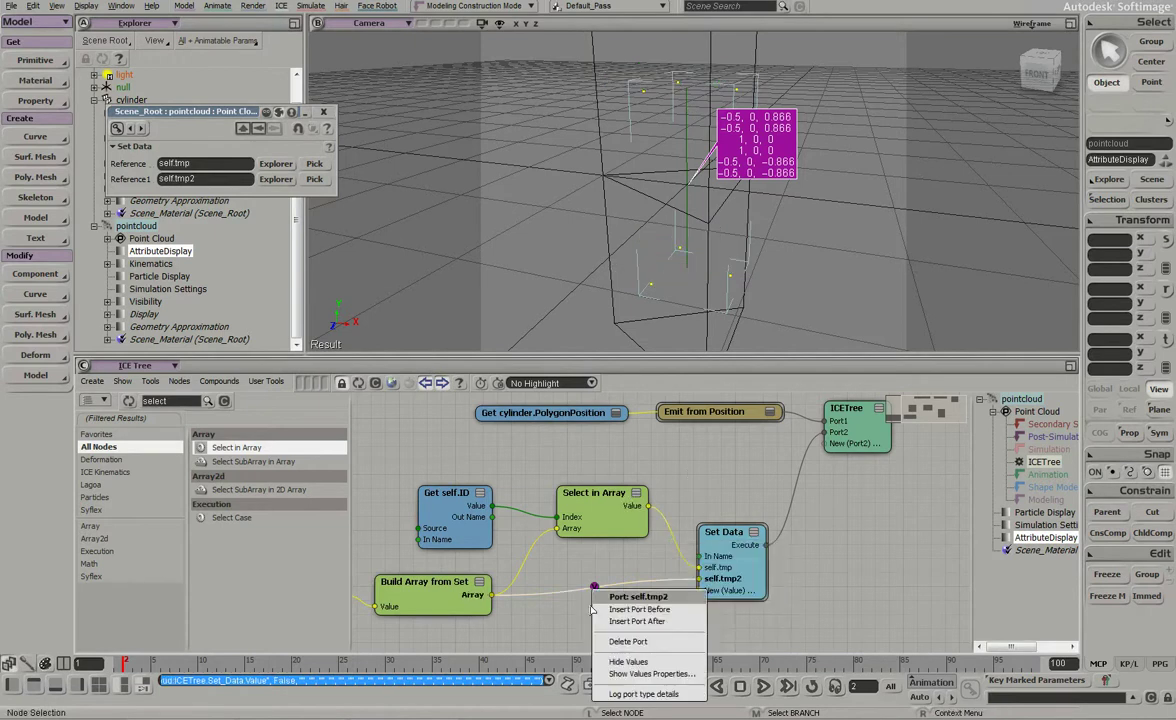
click(625, 662)
Step: Delete the Set Data node from the ICE tree
scroll(566, 524, down, 2)
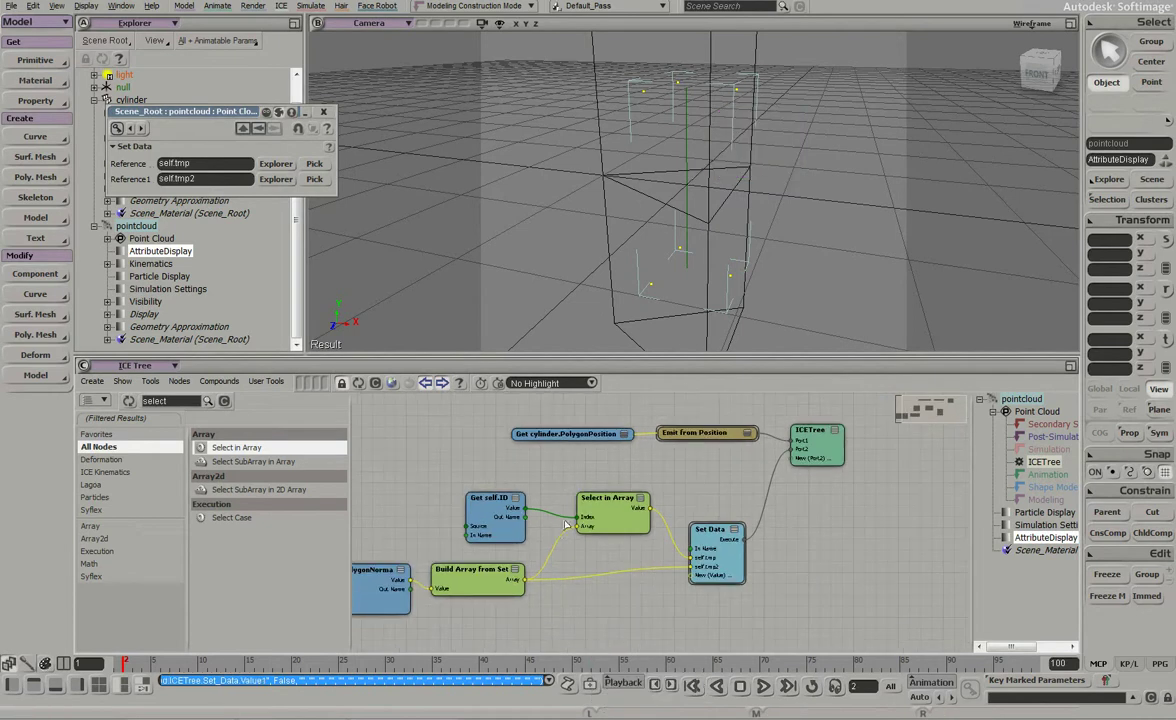
drag(597, 559, 696, 546)
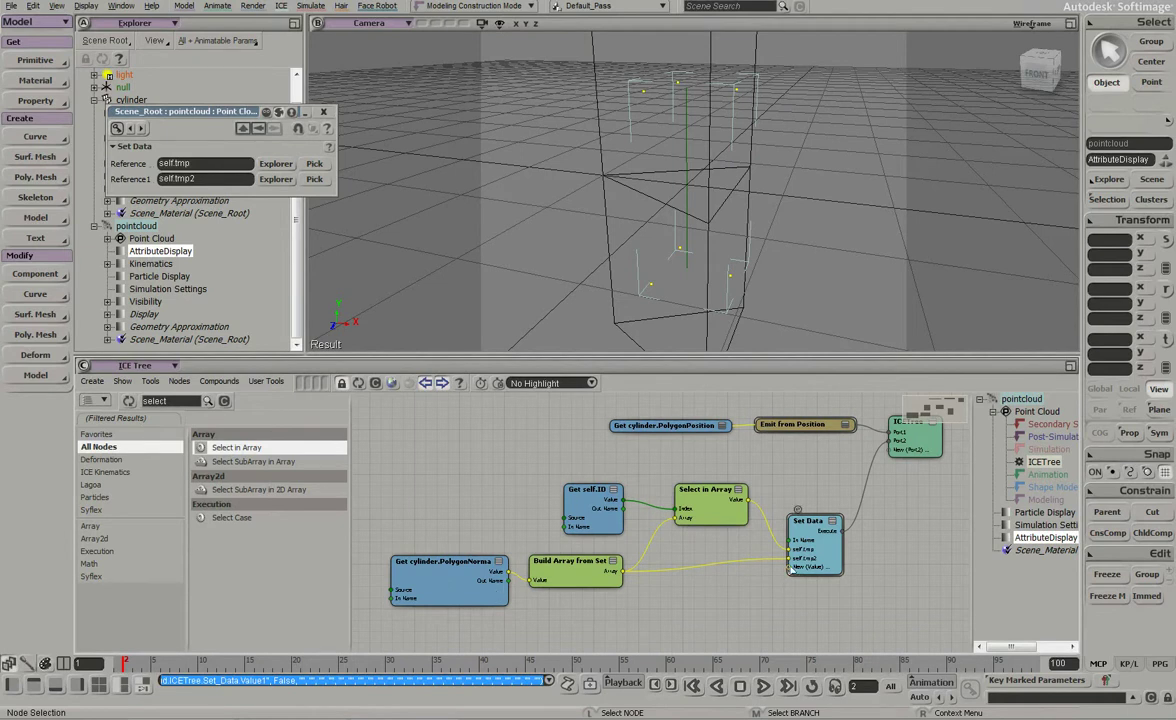
key(Delete)
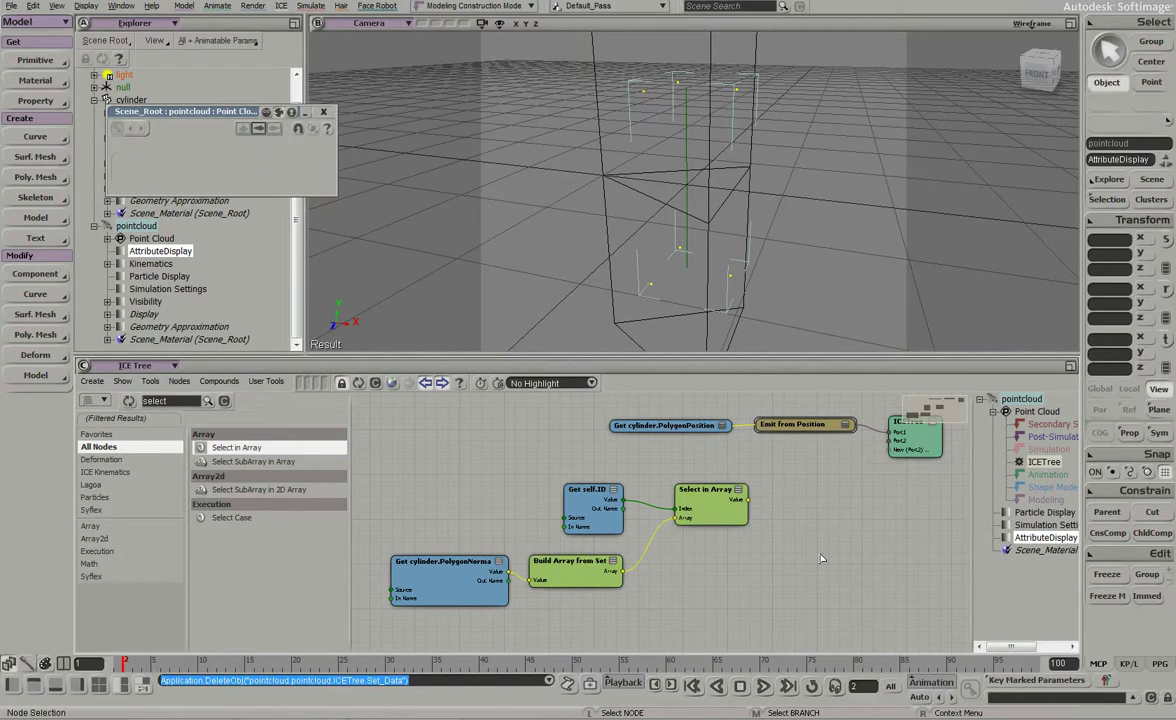
Step: Fully expand the Emit from Position node, move the array nodes away from it, and close the empty property page
click(845, 424)
middle_drag(712, 514, 681, 501)
drag(681, 502, 633, 488)
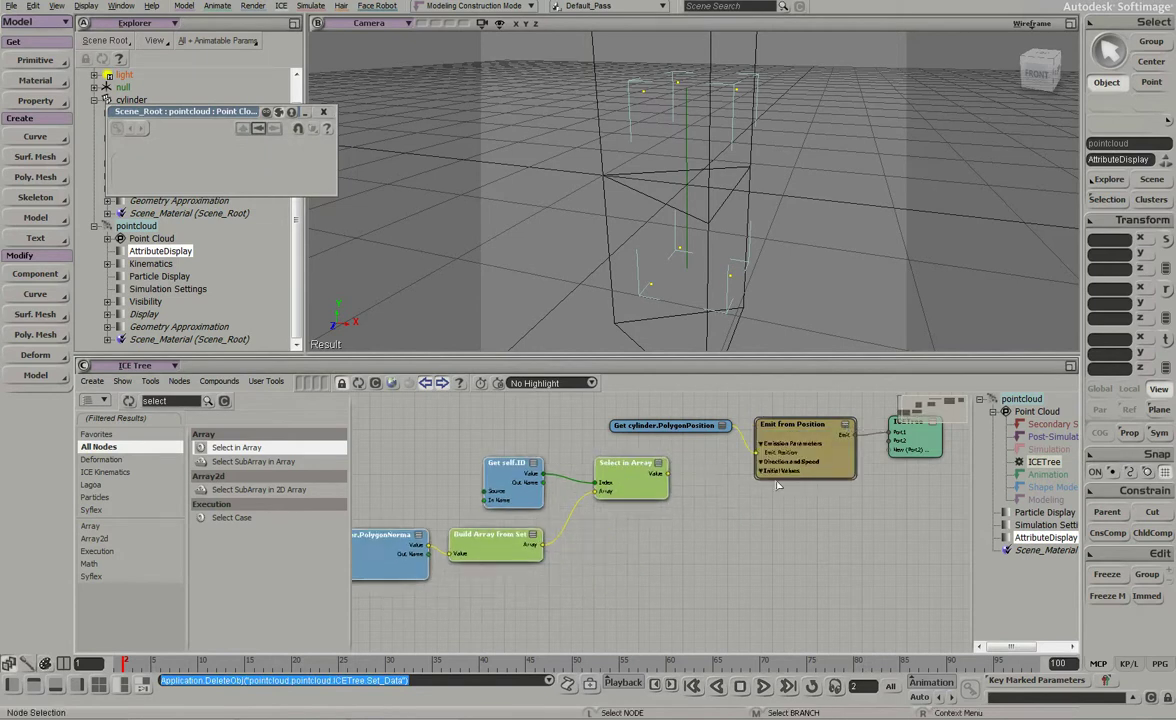
click(848, 428)
drag(658, 553, 714, 550)
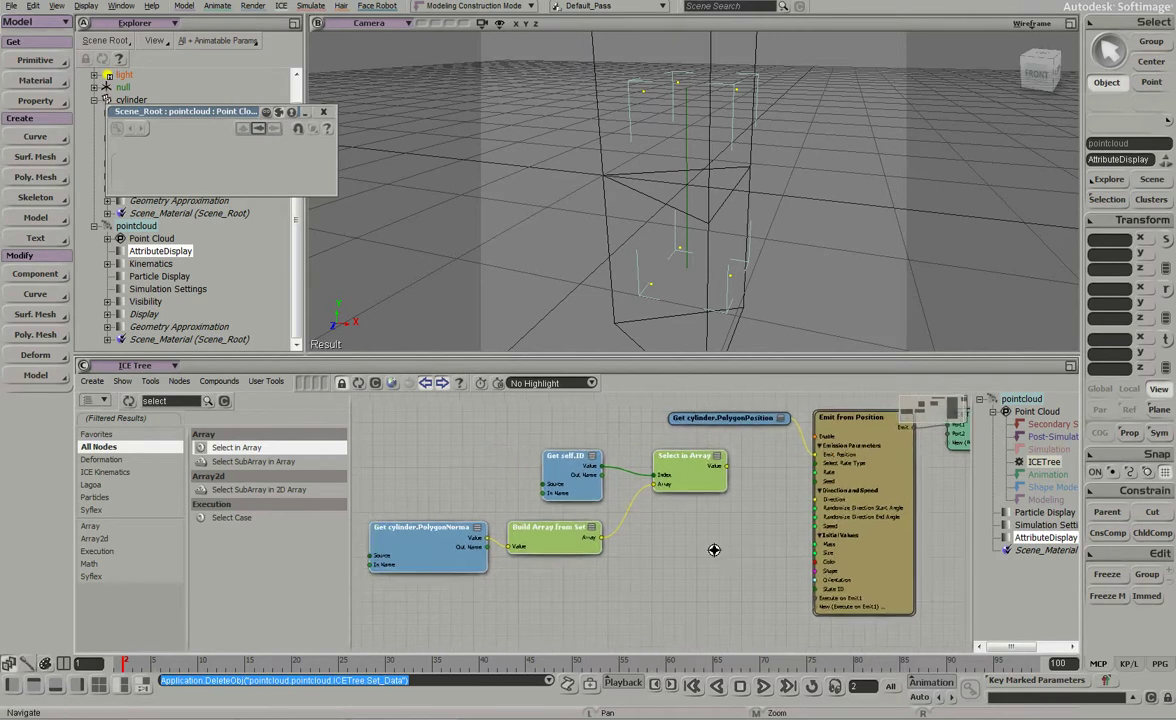
click(324, 112)
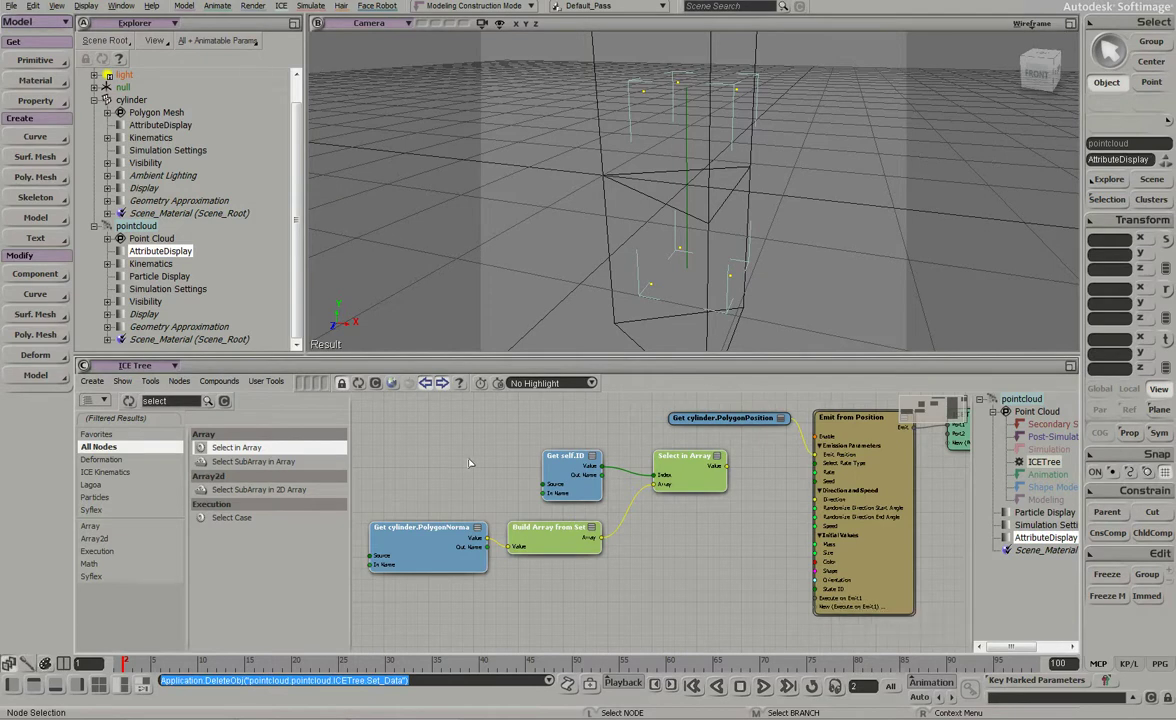
double_click(170, 399)
text(add)
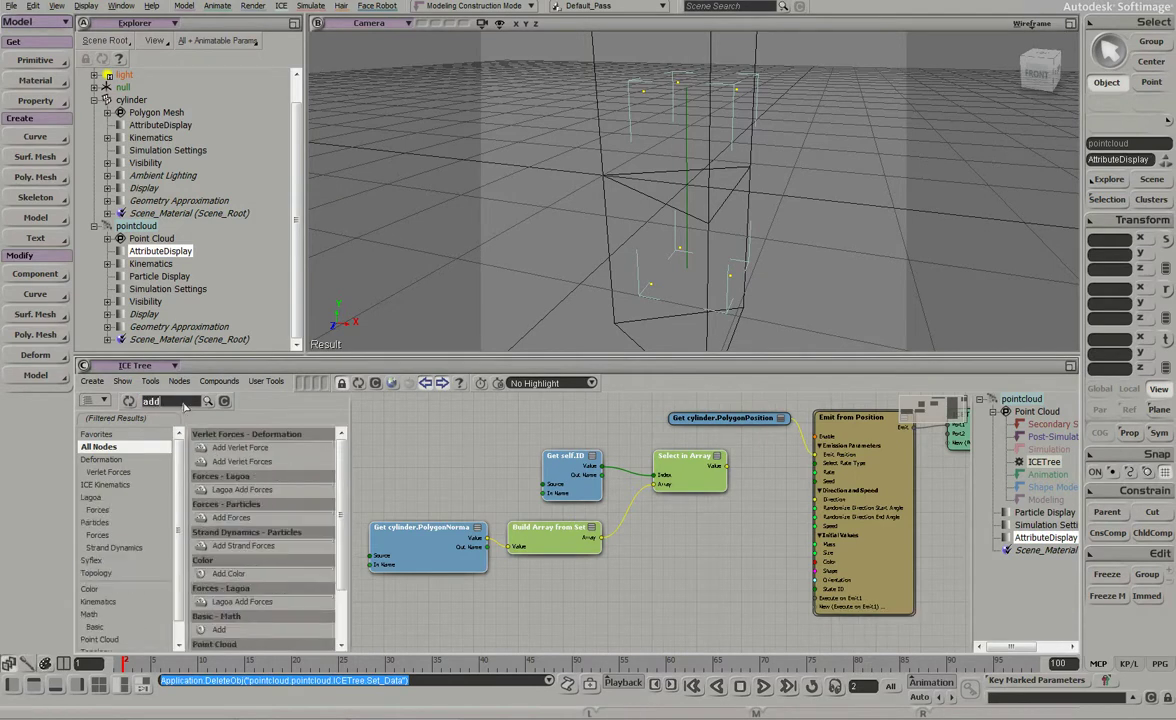
key(BackSpace)
key(BackSpace)
key(BackSpace)
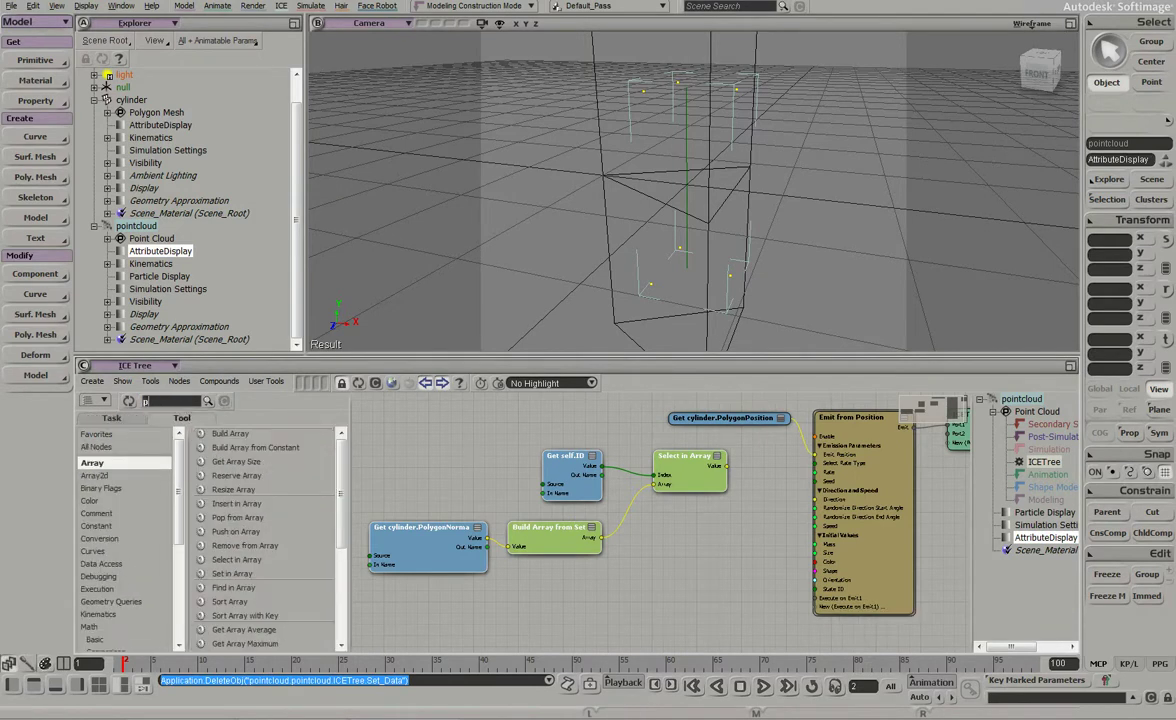
Step: Search the node library for "particle po" and place a Set Particle Position node beside Emit from Position
text(particle po)
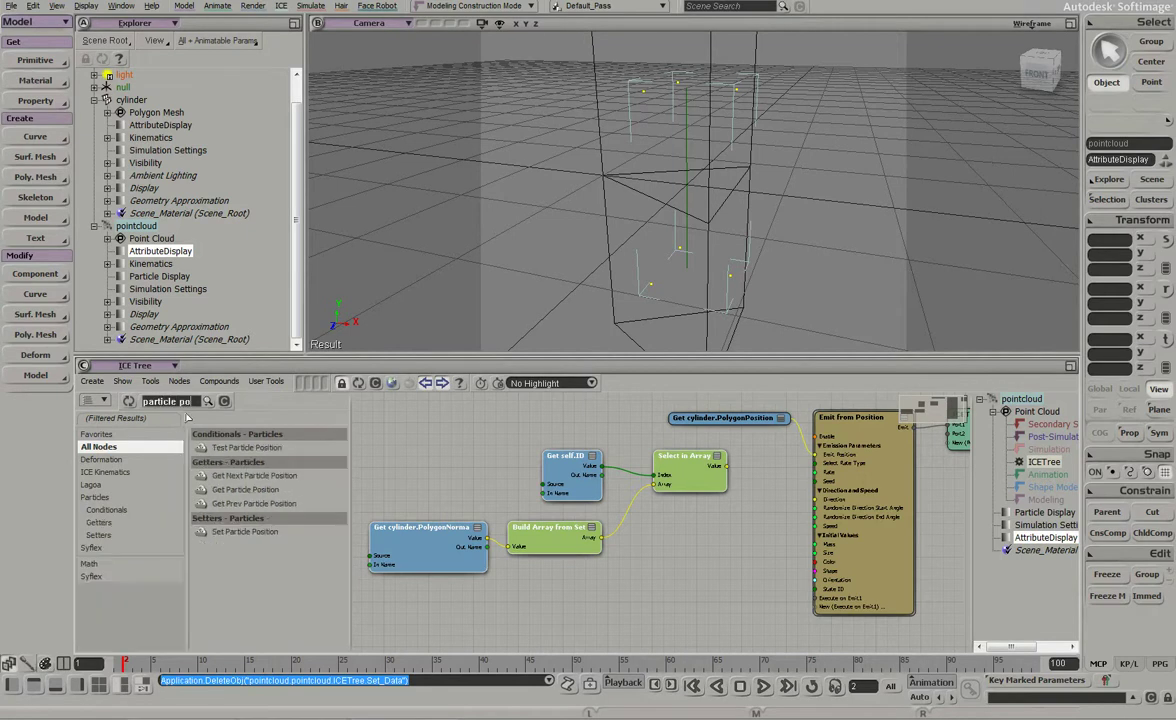
click(245, 490)
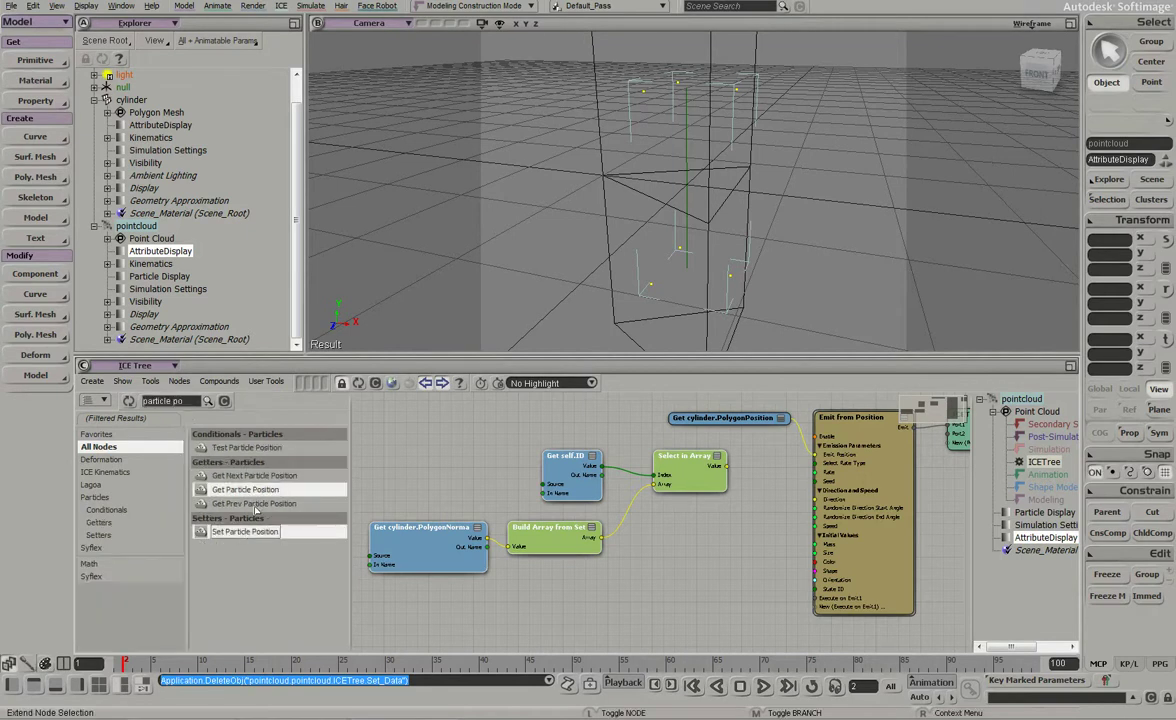
drag(245, 531, 603, 600)
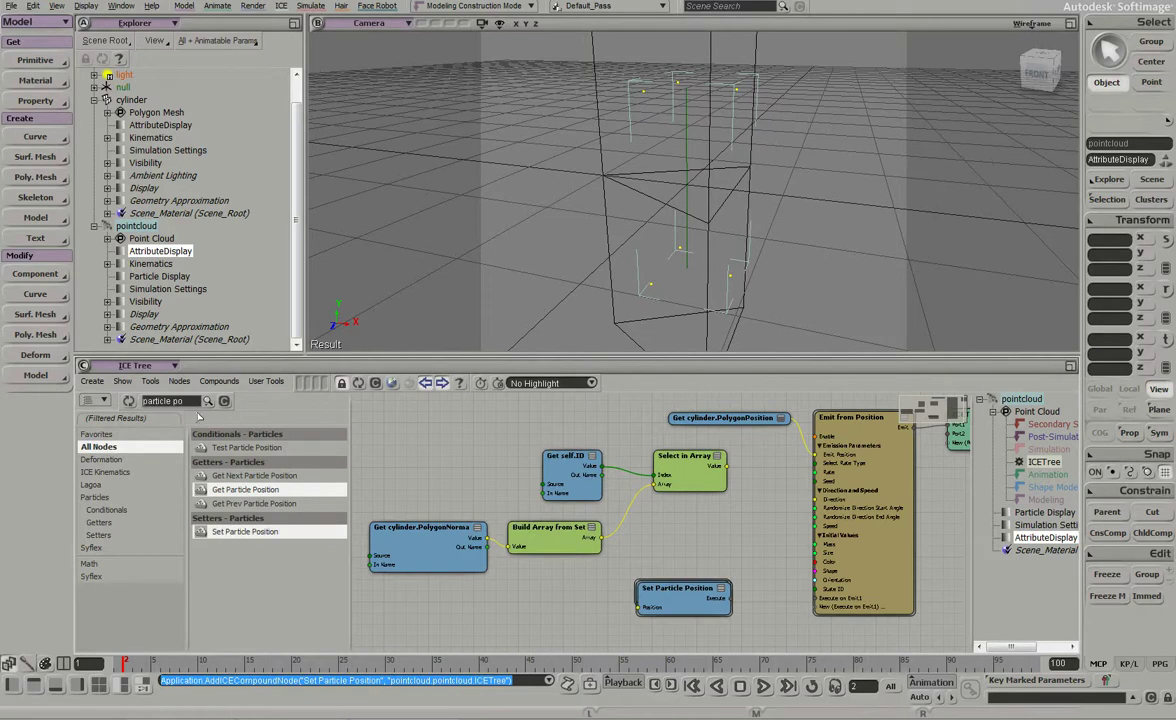
Step: Search the node library for "add" and place a math Add node just before Set Particle Position
triple_click(178, 401)
text(add)
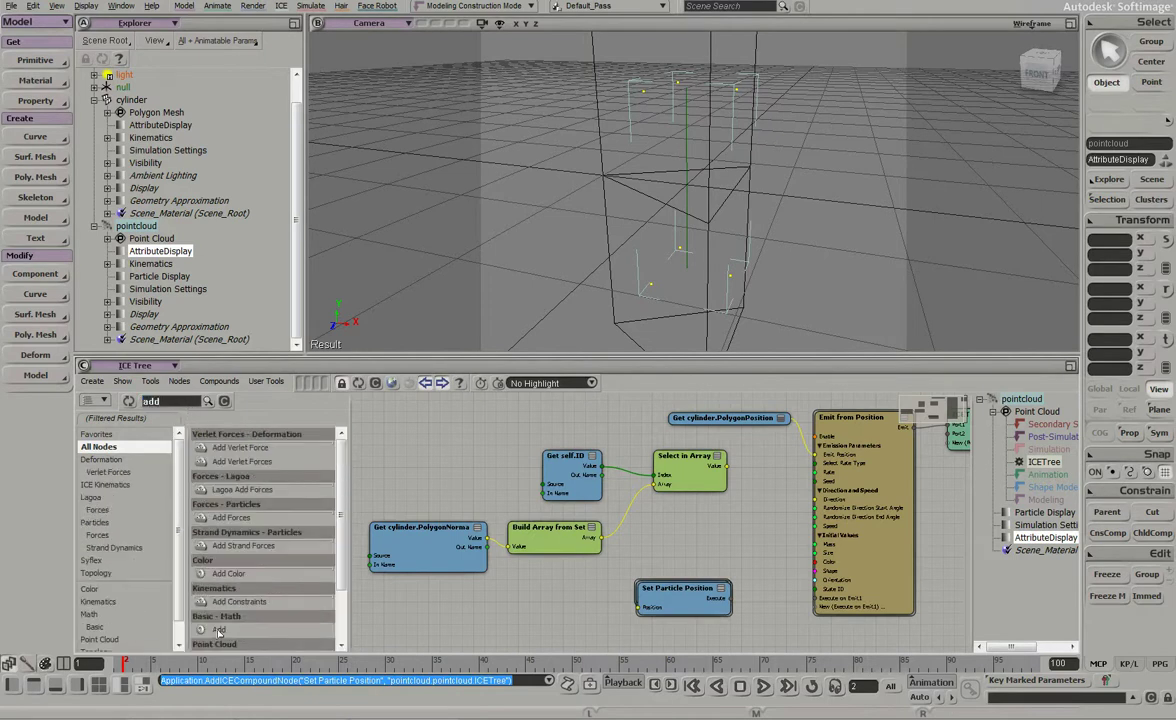
click(215, 629)
drag(215, 629, 528, 578)
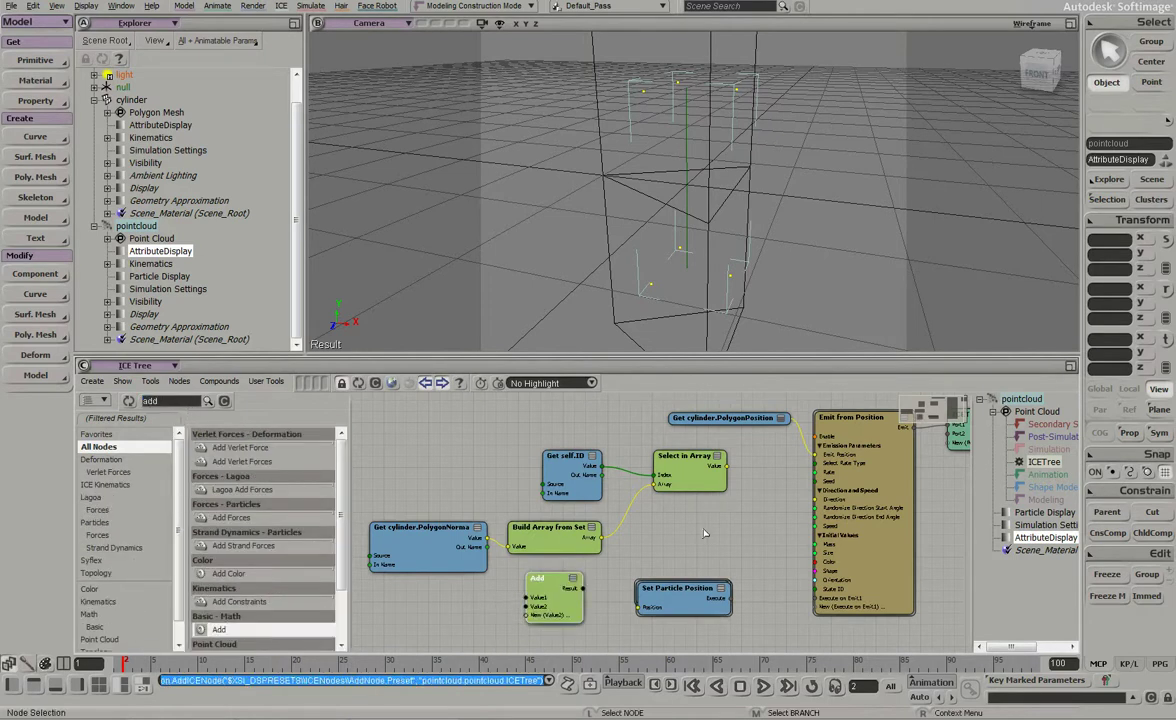
Step: Lower the array nodes, and place a Get Particle Position node above them with its Position connected to Add's Value1
middle_drag(693, 478, 588, 514)
scroll(572, 530, down, 2)
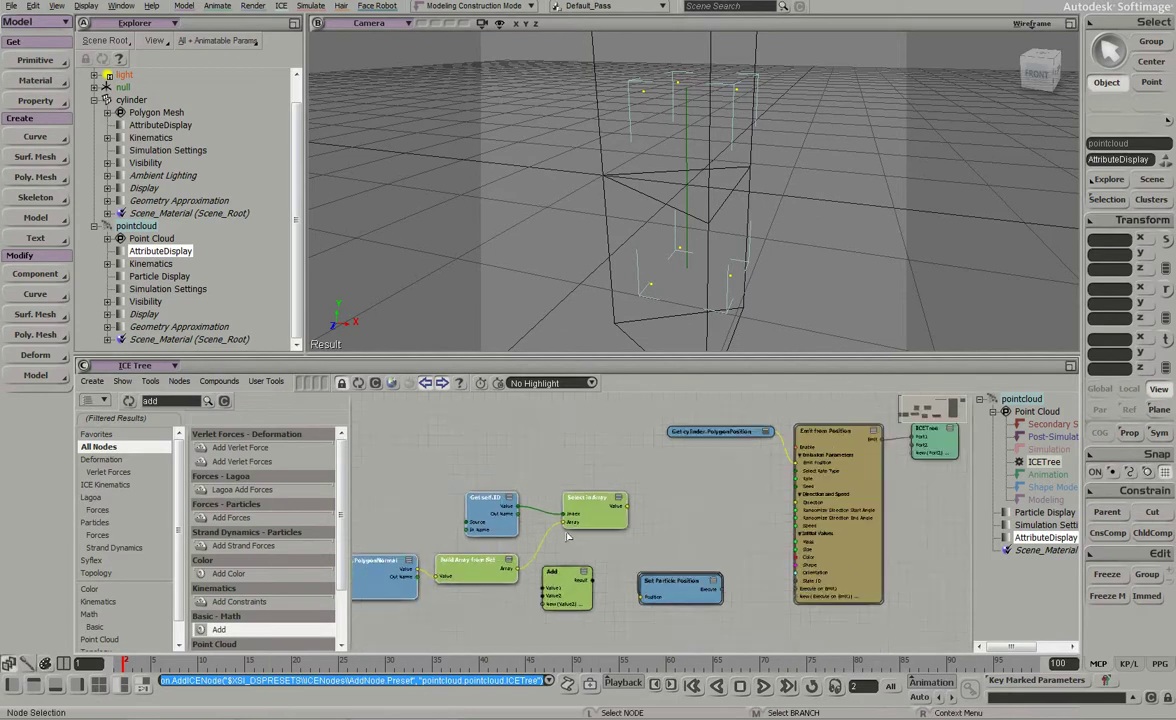
drag(603, 530, 520, 588)
drag(593, 584, 642, 523)
drag(698, 573, 609, 518)
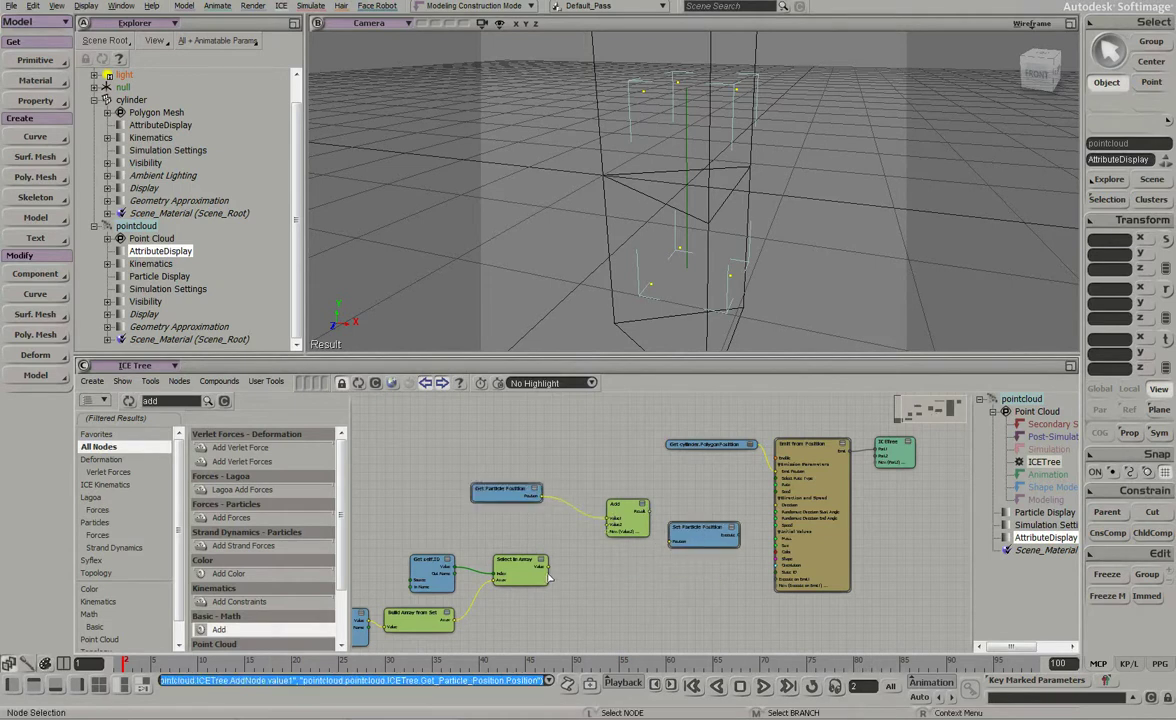
Step: Connect Select in Array's Value to Add's Value2, and feed the Add result through Set Particle Position into Emit from Position's Execute on Emit1
drag(548, 567, 607, 524)
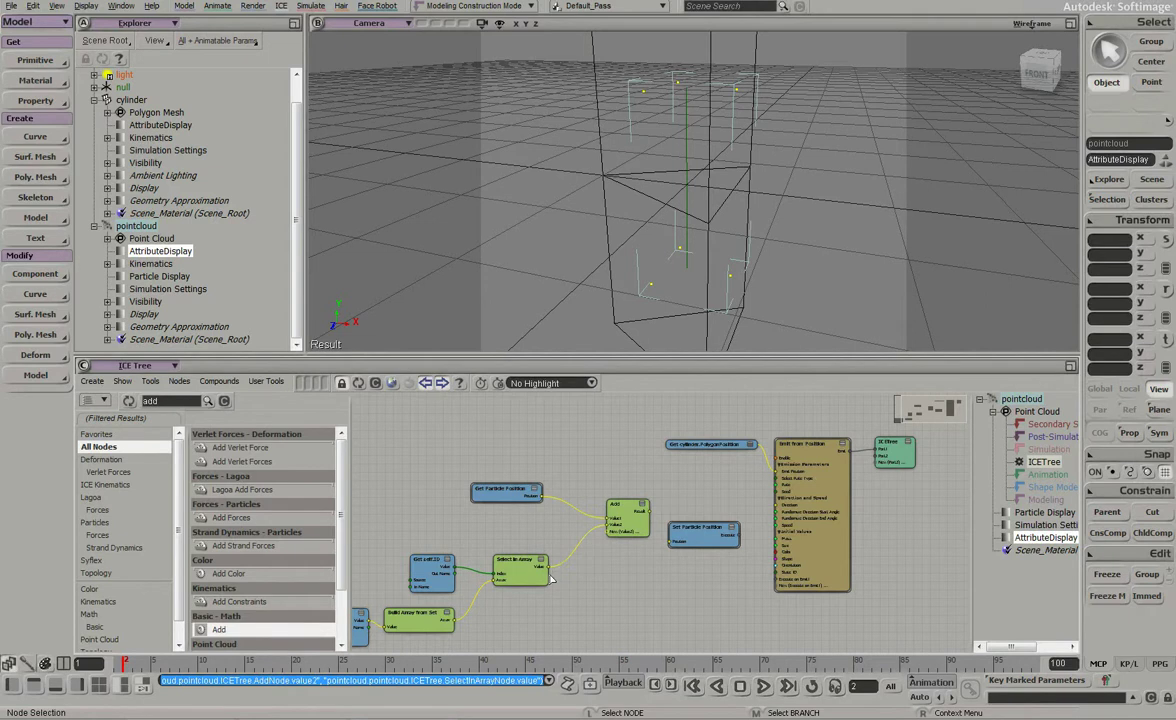
drag(537, 577, 532, 550)
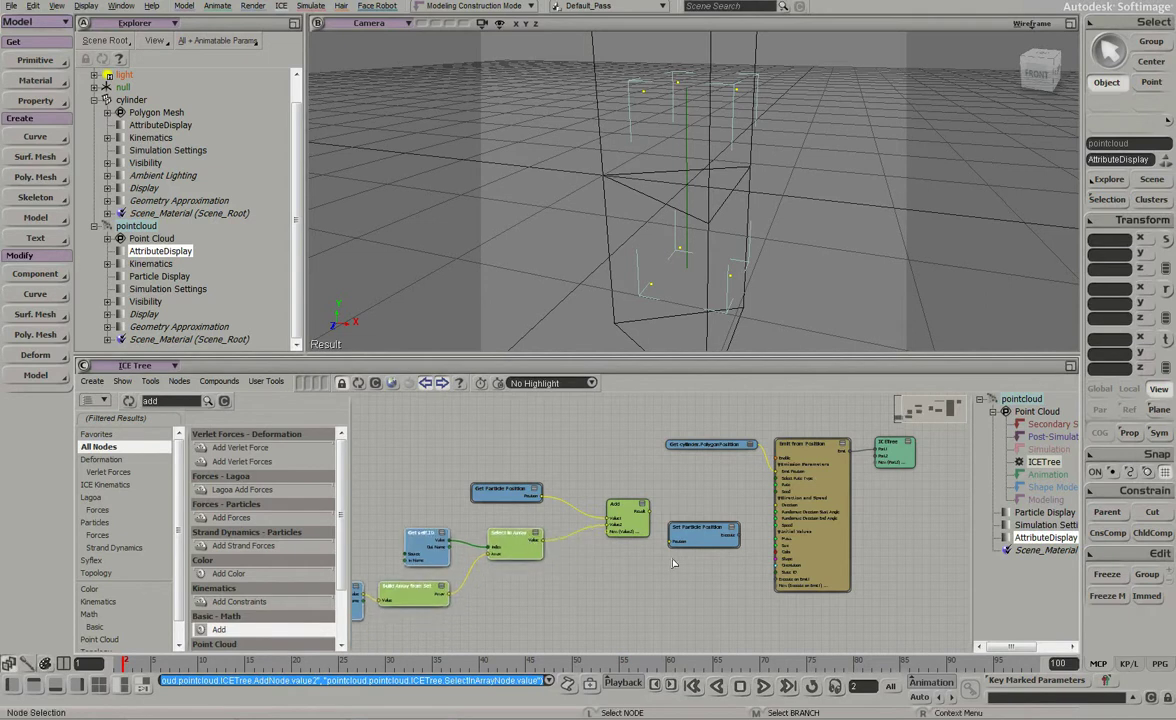
drag(645, 512, 735, 541)
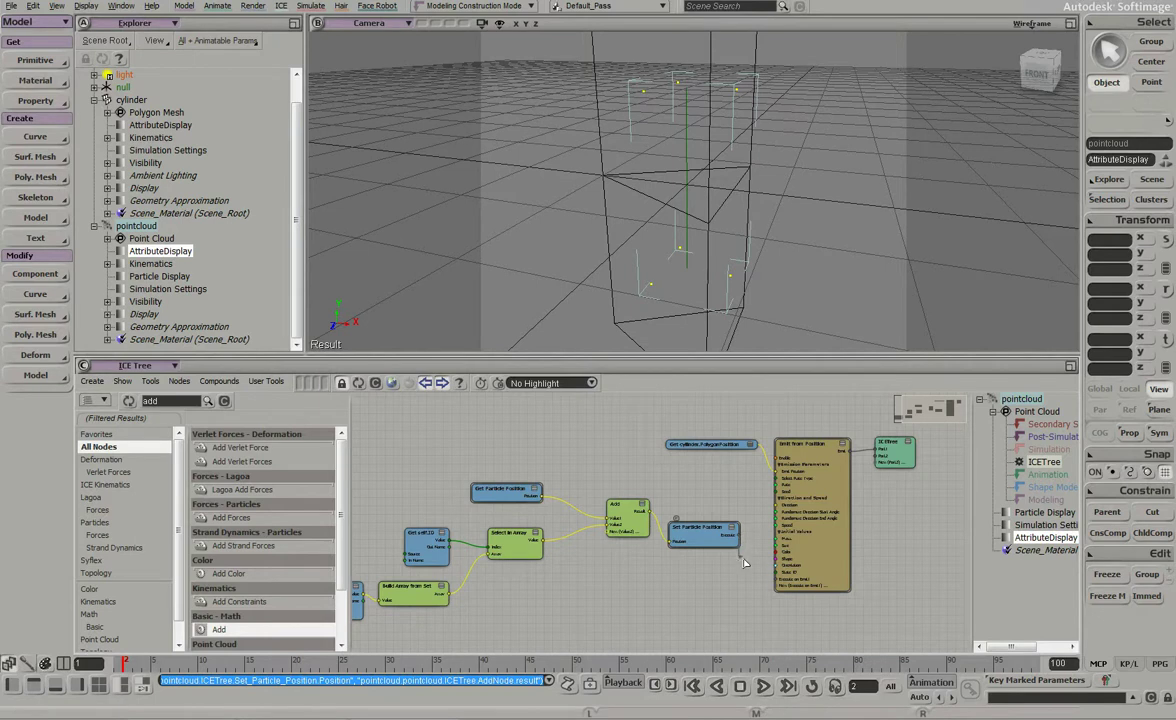
drag(739, 538, 786, 587)
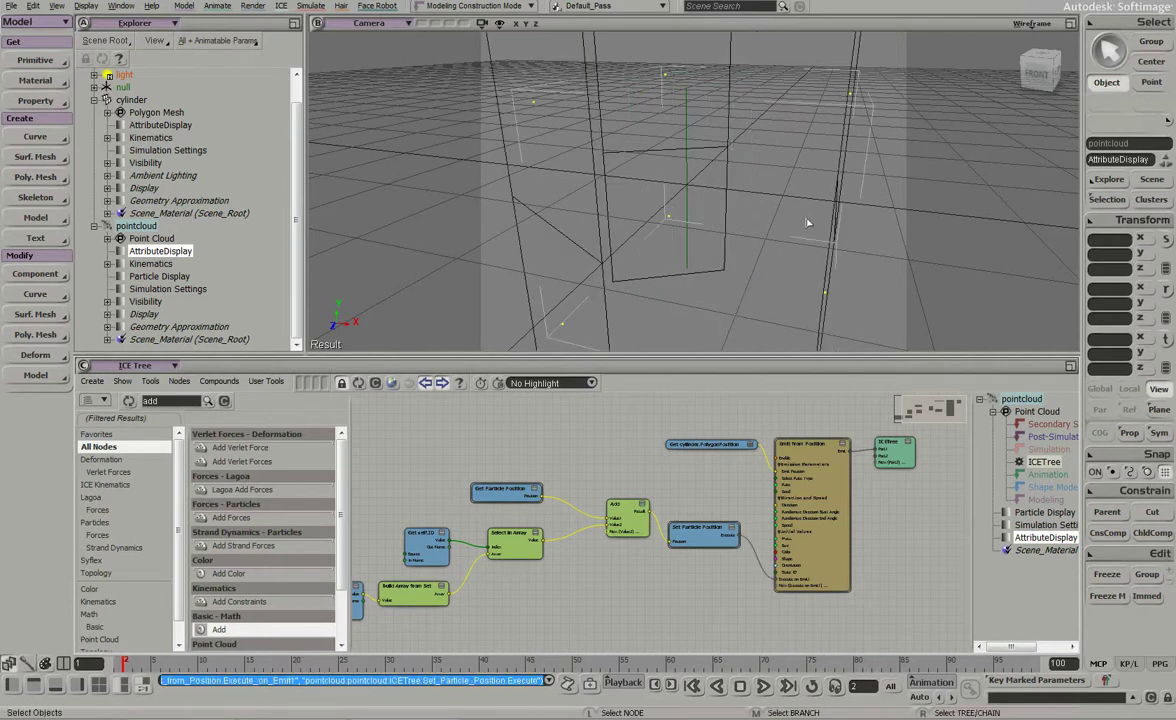
key(s)
right_drag(807, 222, 782, 168)
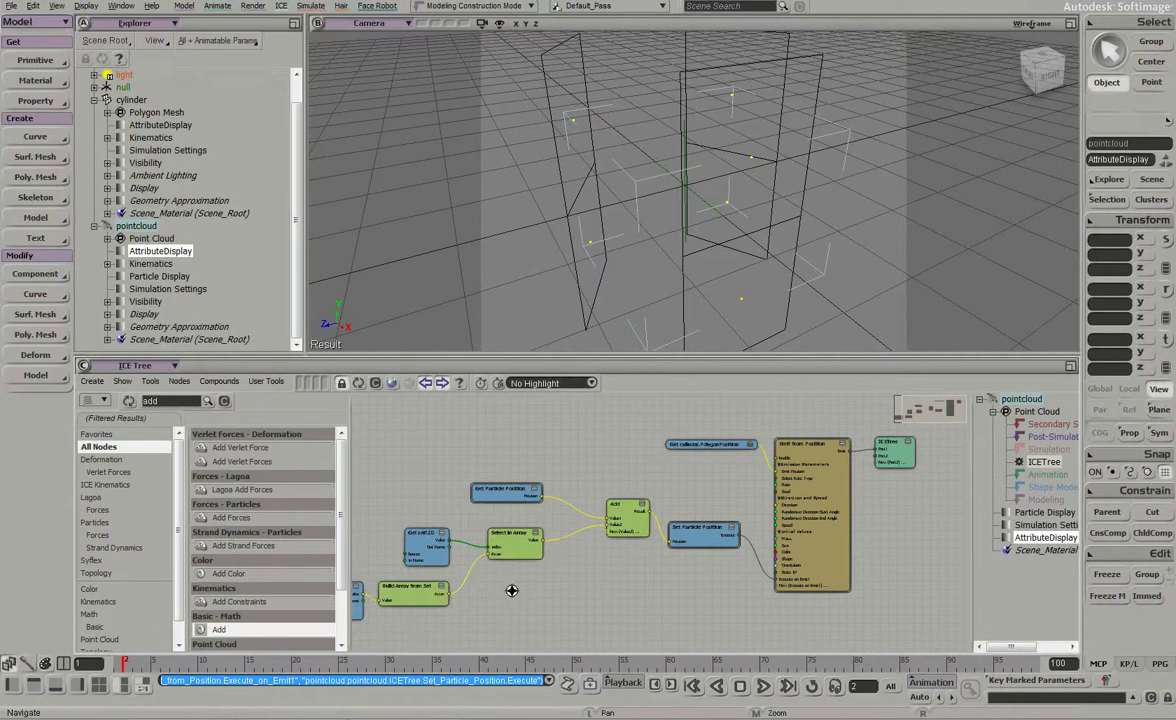
Step: Hide the ICE tree's node library and explorer side panes, and frame the complete node network
middle_drag(512, 588, 747, 574)
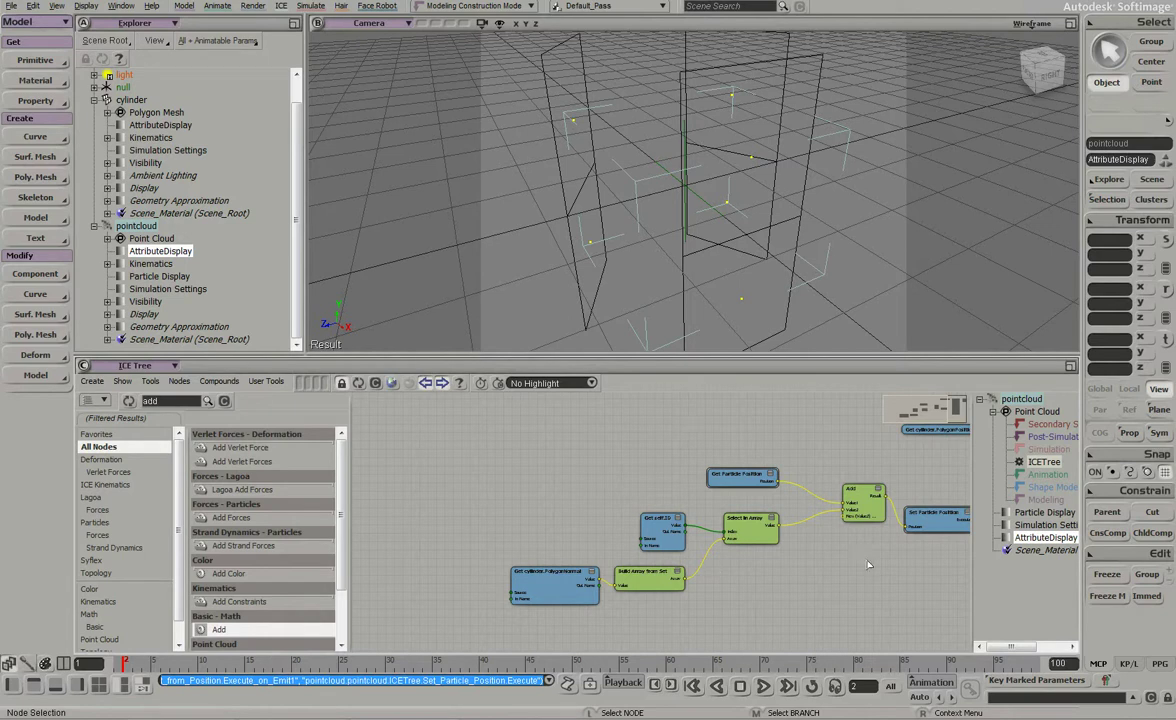
middle_drag(877, 562, 730, 560)
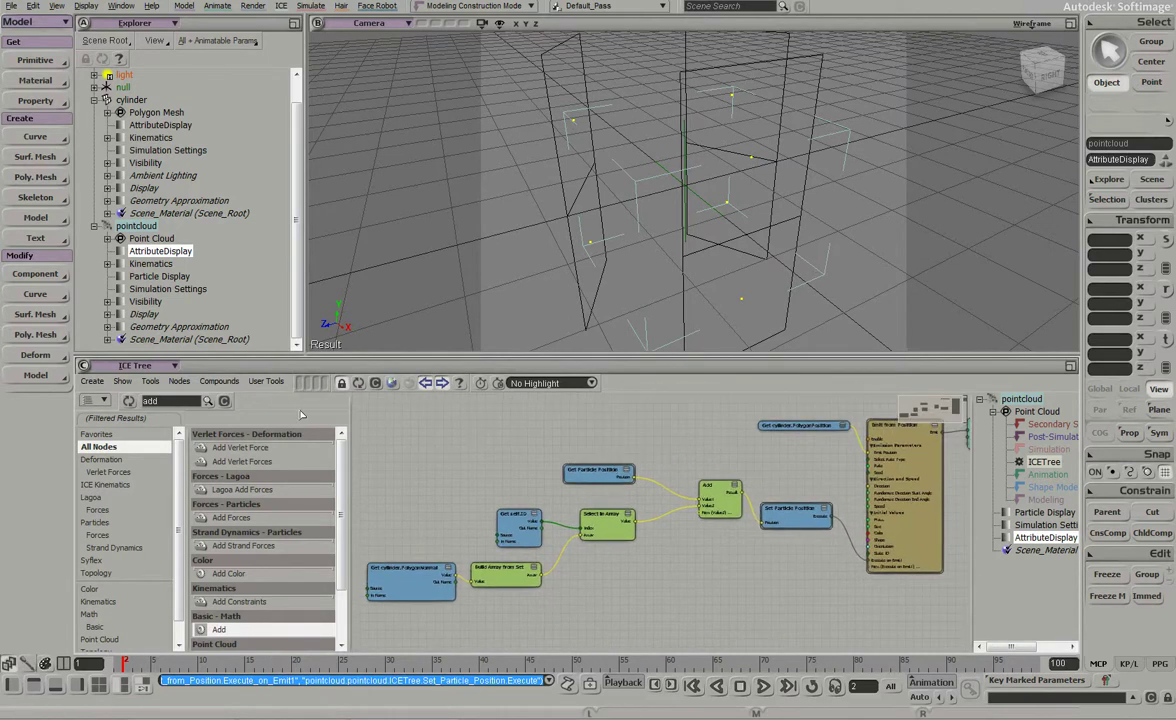
click(438, 387)
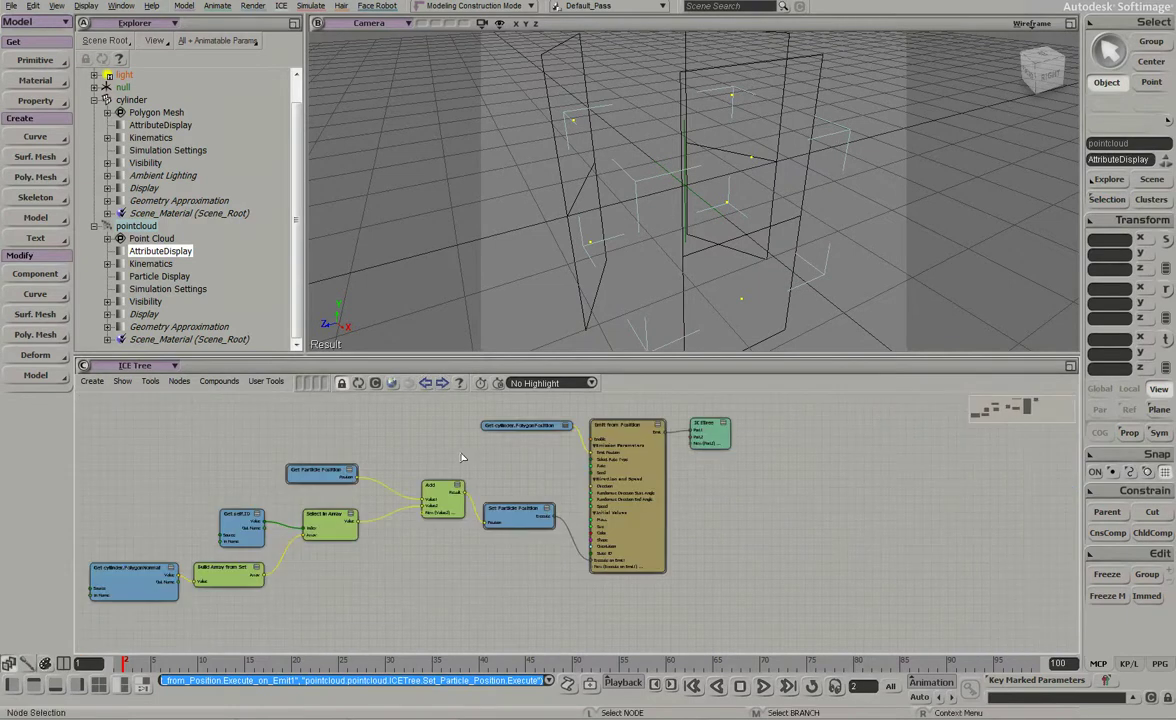
middle_drag(463, 454, 538, 467)
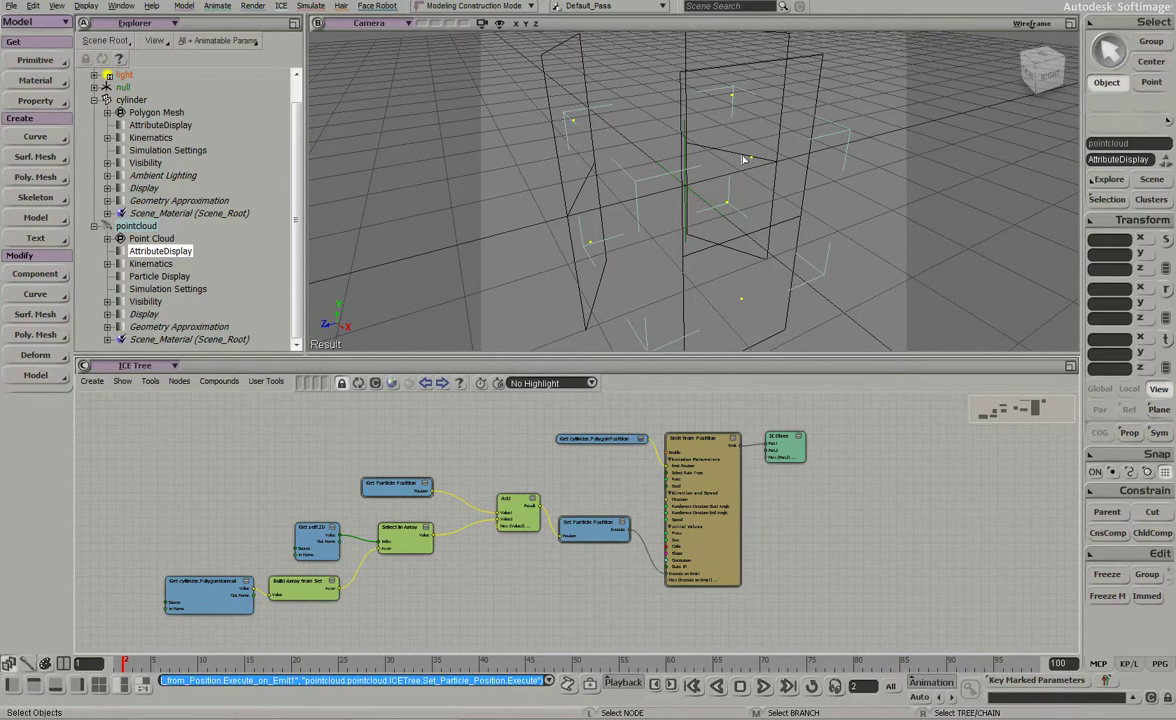
Step: Collapse the cylinder and pointcloud hierarchies, and set the cylinder's U subdivisions to 8
click(94, 100)
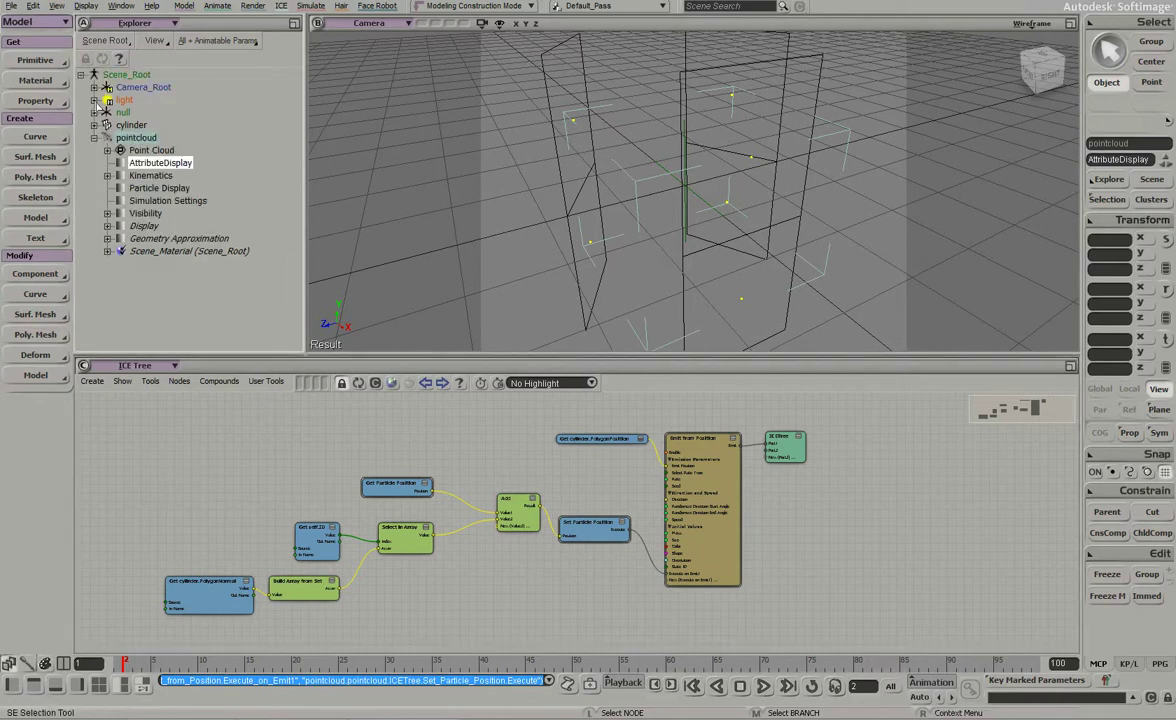
click(95, 138)
click(118, 125)
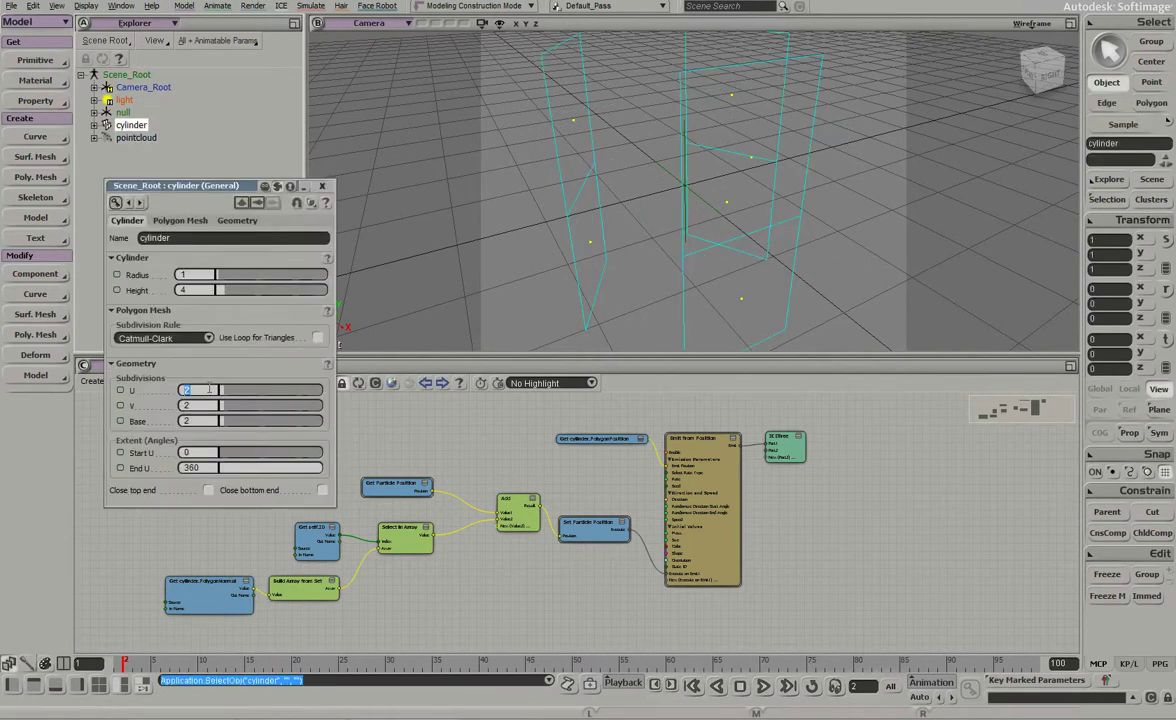
text(8)
key(Return)
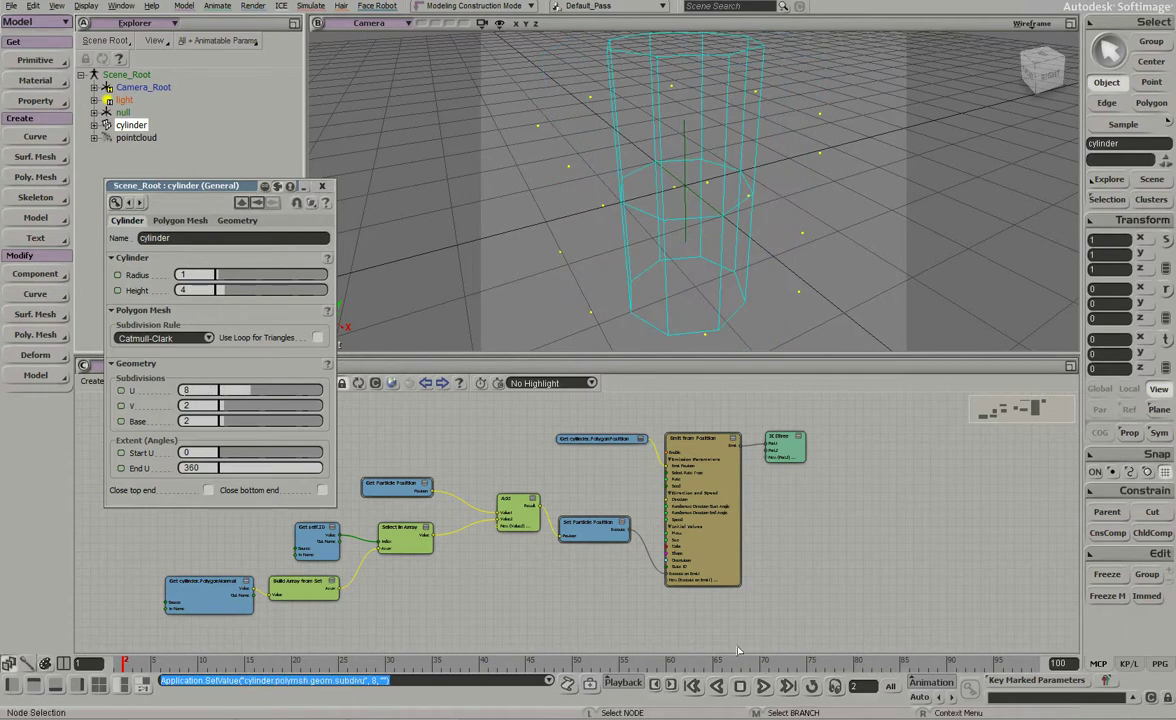
Step: Restart the simulation from the first frame, advance one frame to check the particles, and return to the first frame
click(693, 687)
click(671, 686)
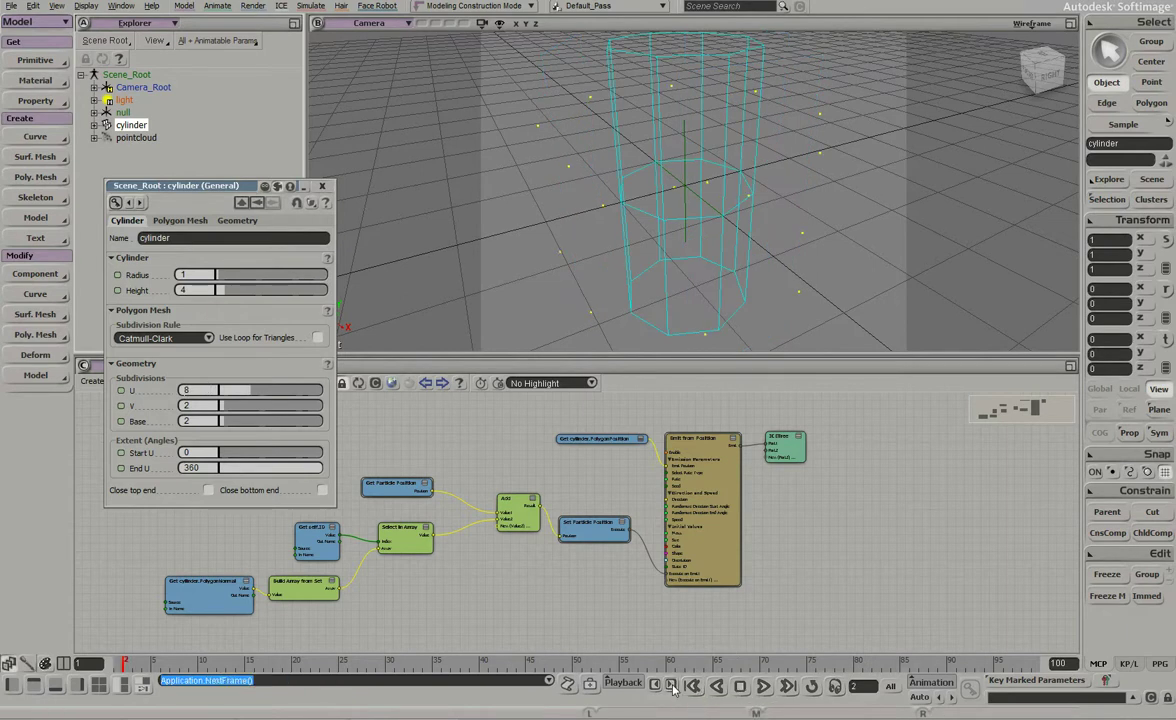
click(693, 687)
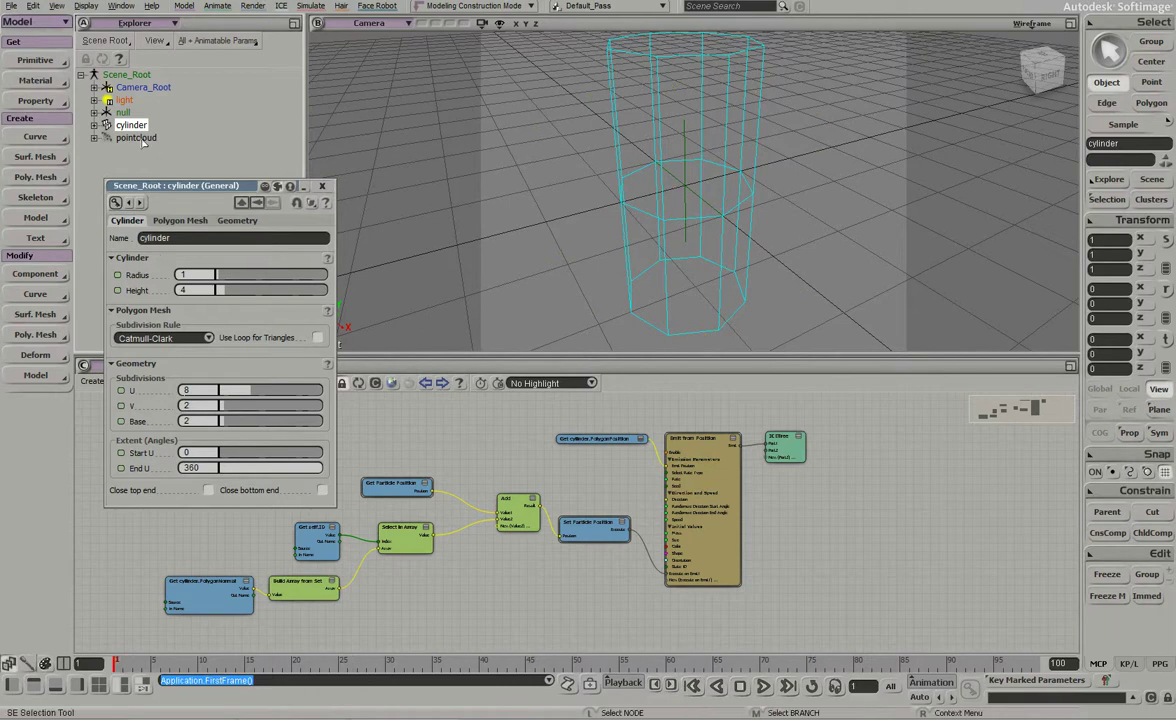
Step: Select the pointcloud and advance the simulation one frame to inspect the offset particles around the cylinder
click(136, 137)
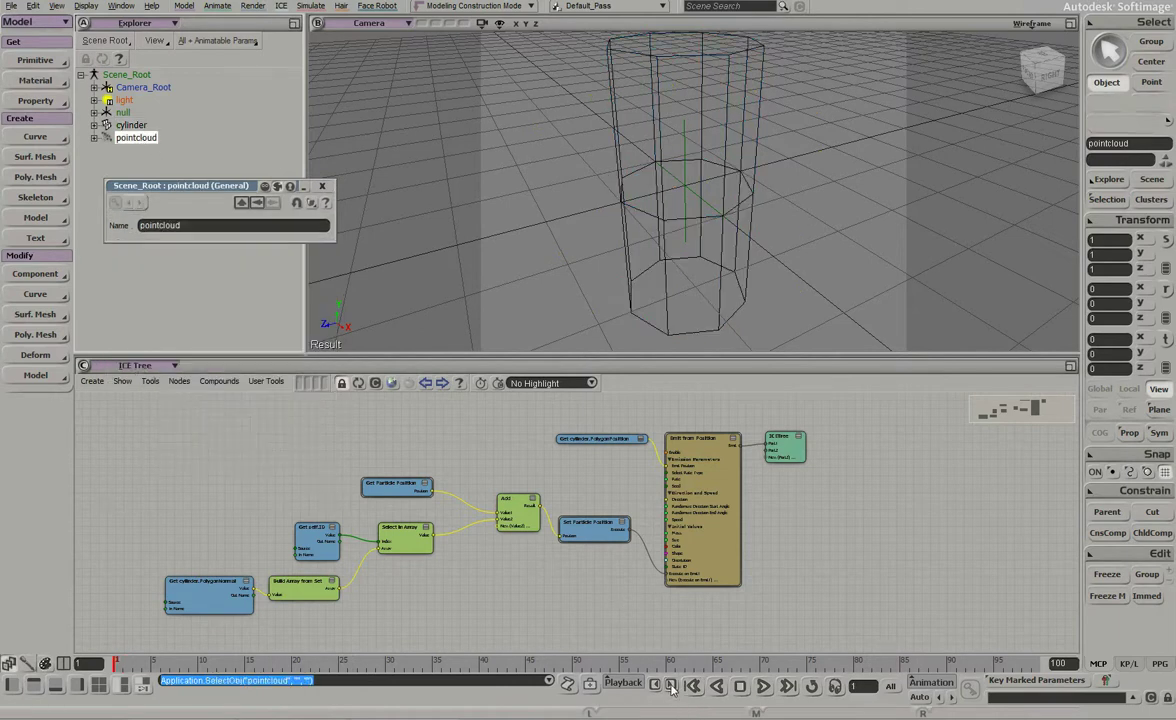
key(period)
key(s)
right_drag(822, 244, 884, 168)
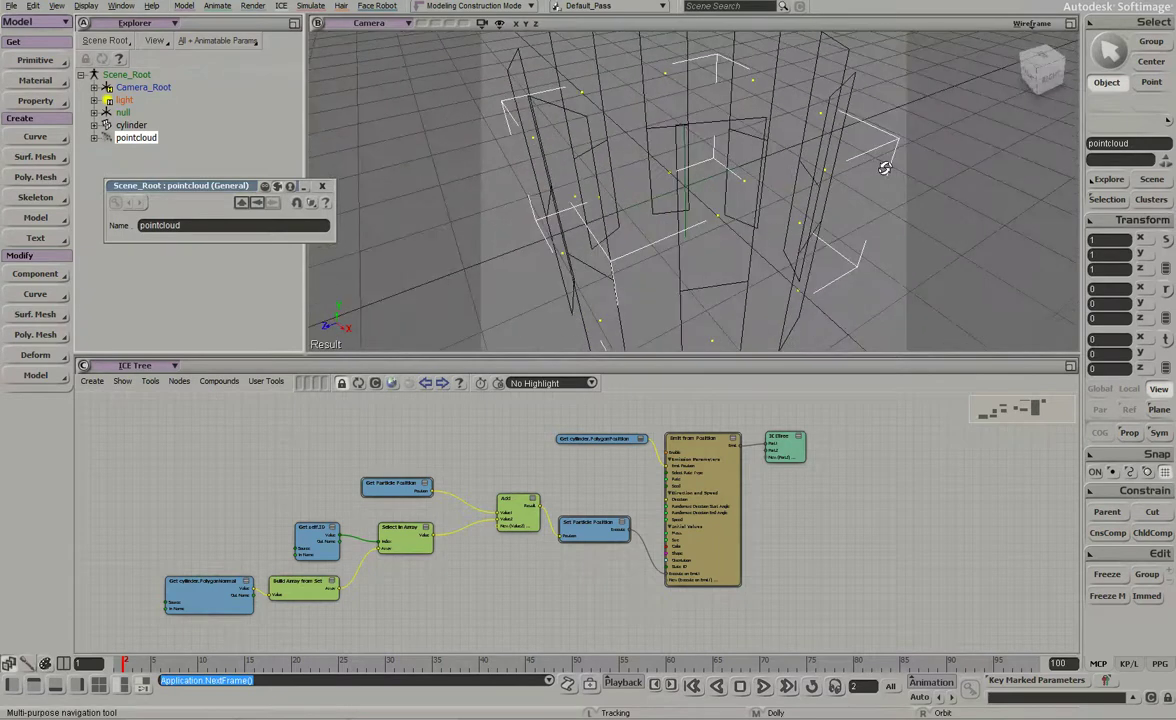
key(space)
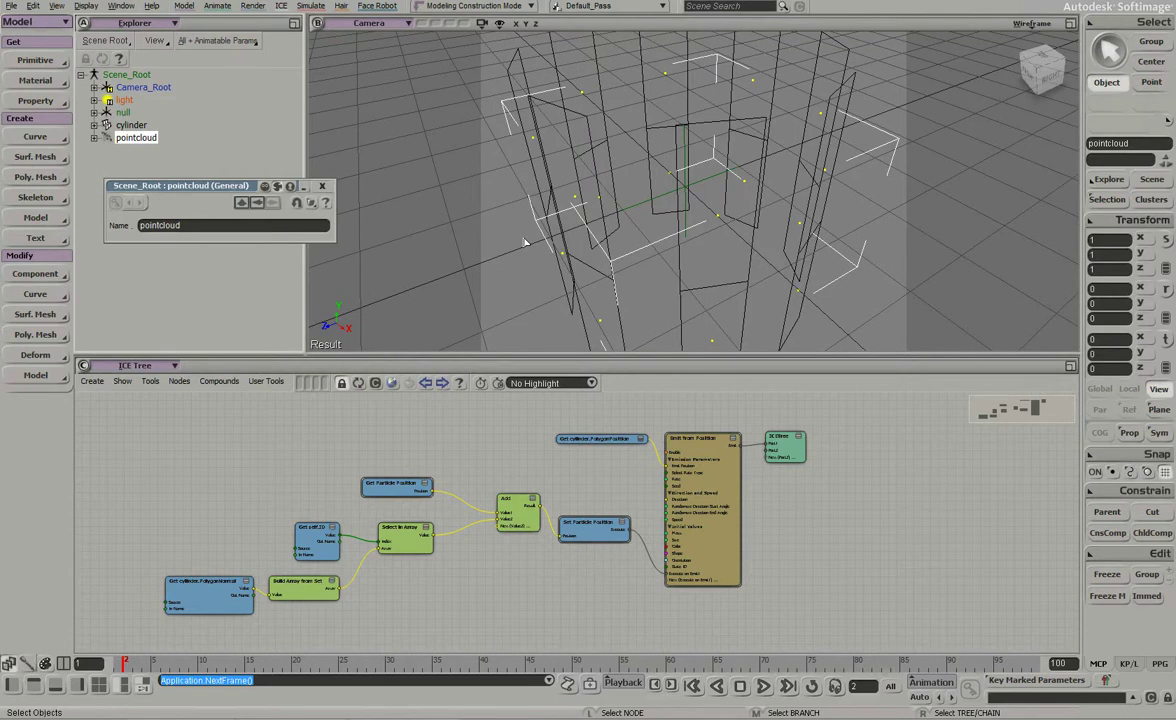
Step: Return to the first frame and set the cylinder's U subdivisions to 10
click(130, 124)
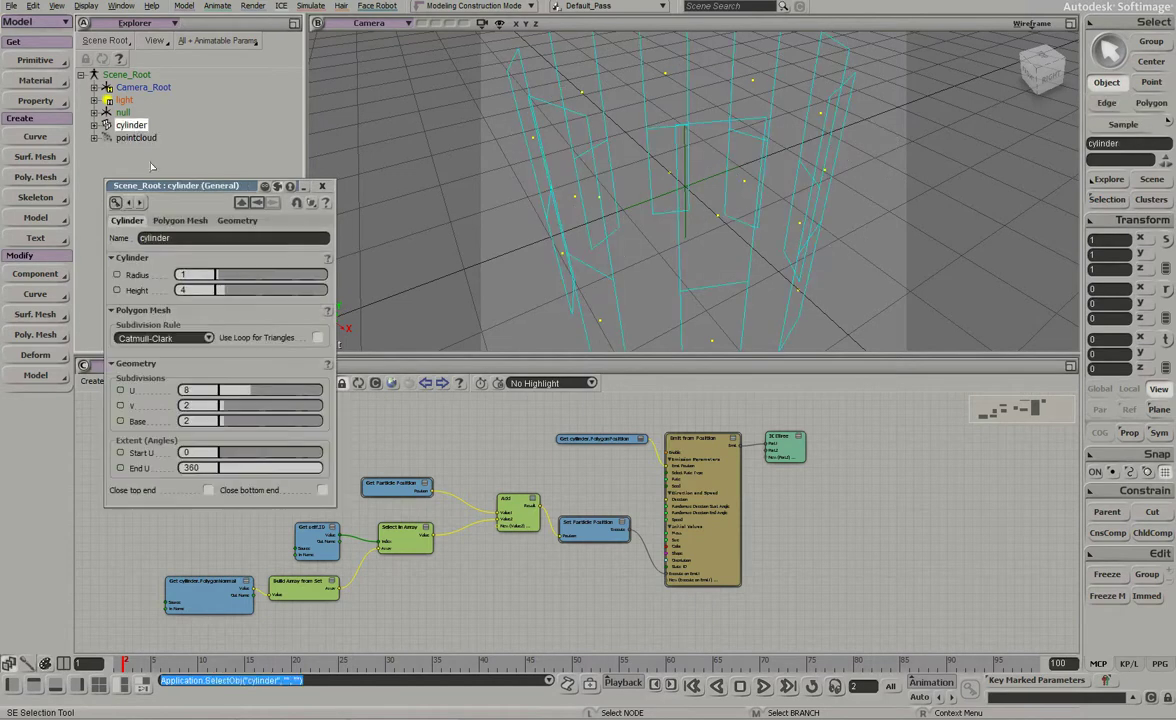
click(691, 686)
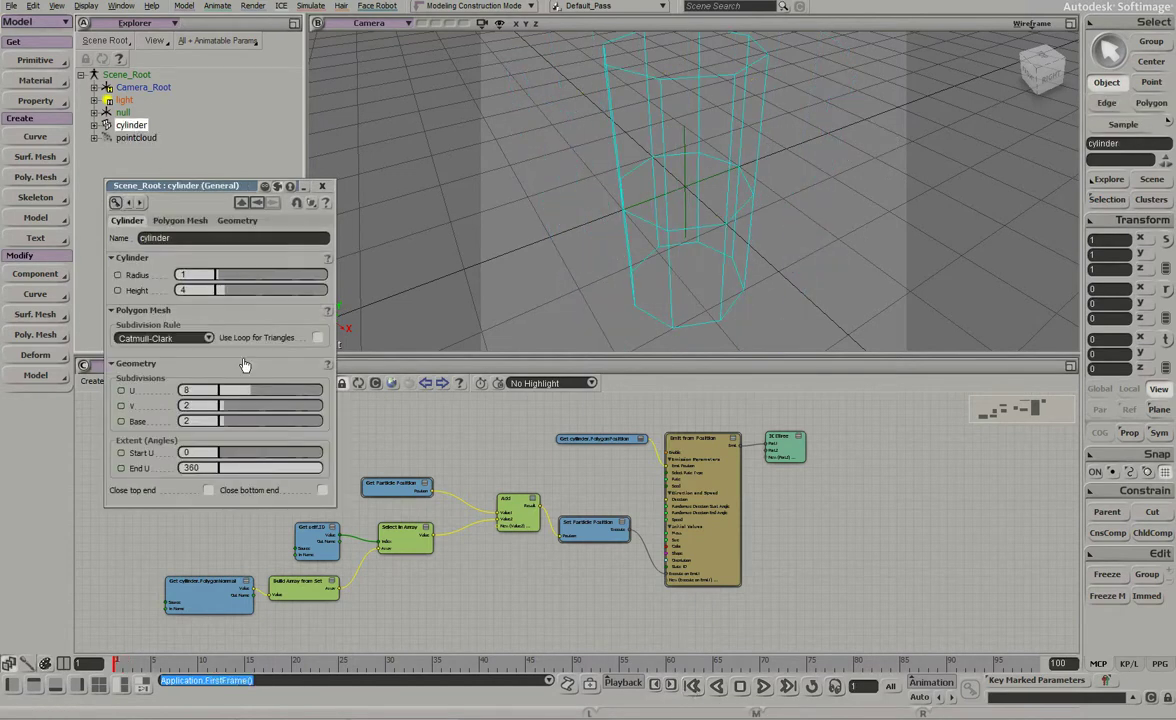
text(10)
key(Return)
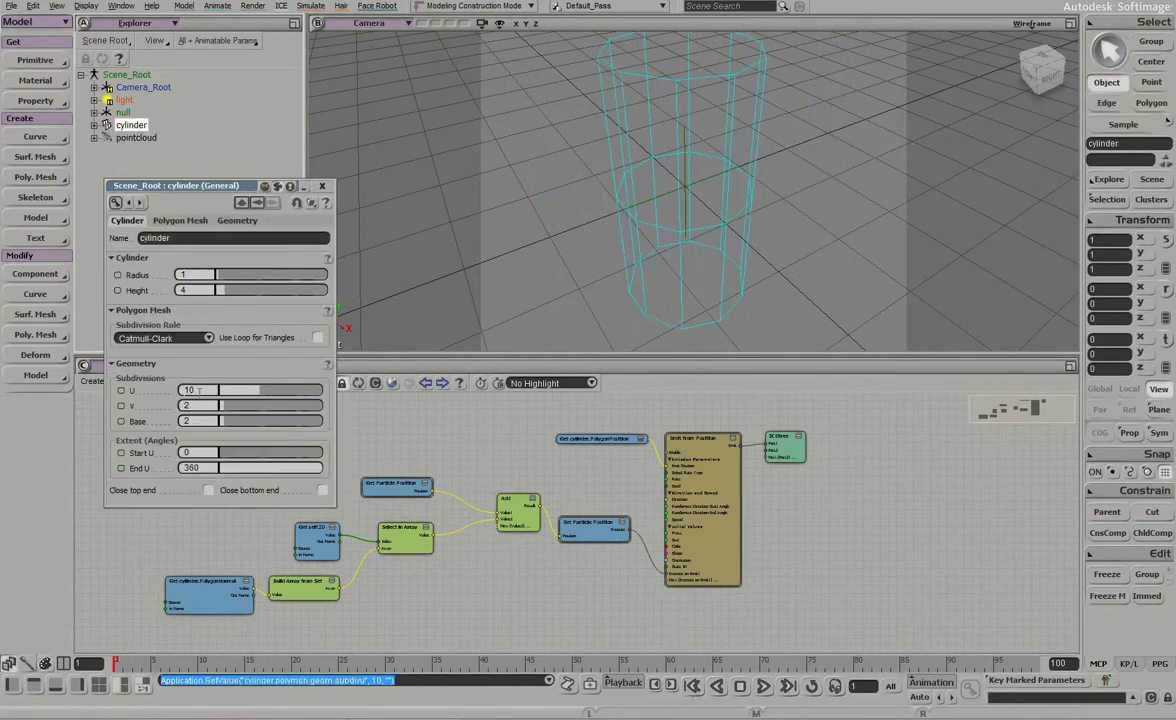
click(322, 186)
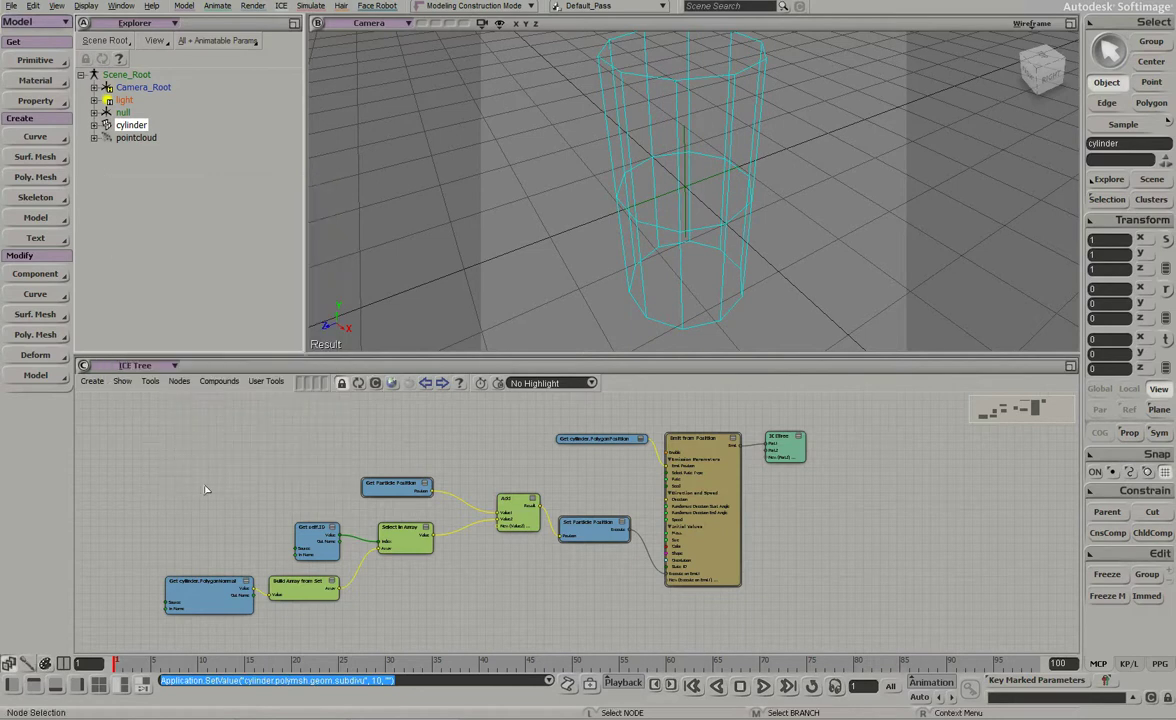
Step: Select the pointcloud, restart the simulation and advance one frame to check the particles against the cylinder's new U subdivisions
click(138, 138)
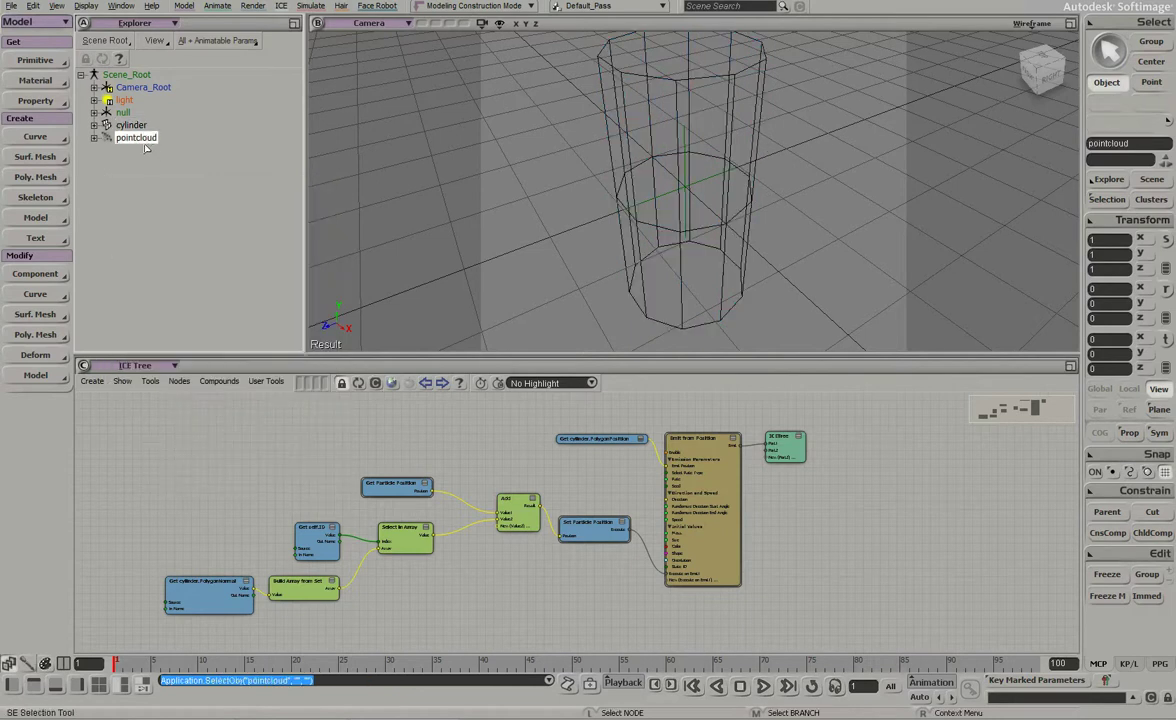
click(699, 691)
click(672, 686)
key(s)
mouse_move(823, 179)
right_down()
mouse_move(788, 144)
mouse_move(827, 165)
mouse_move(911, 170)
mouse_move(864, 189)
mouse_move(806, 179)
mouse_move(822, 176)
mouse_move(822, 190)
right_up()
scroll(822, 190, down, 3)
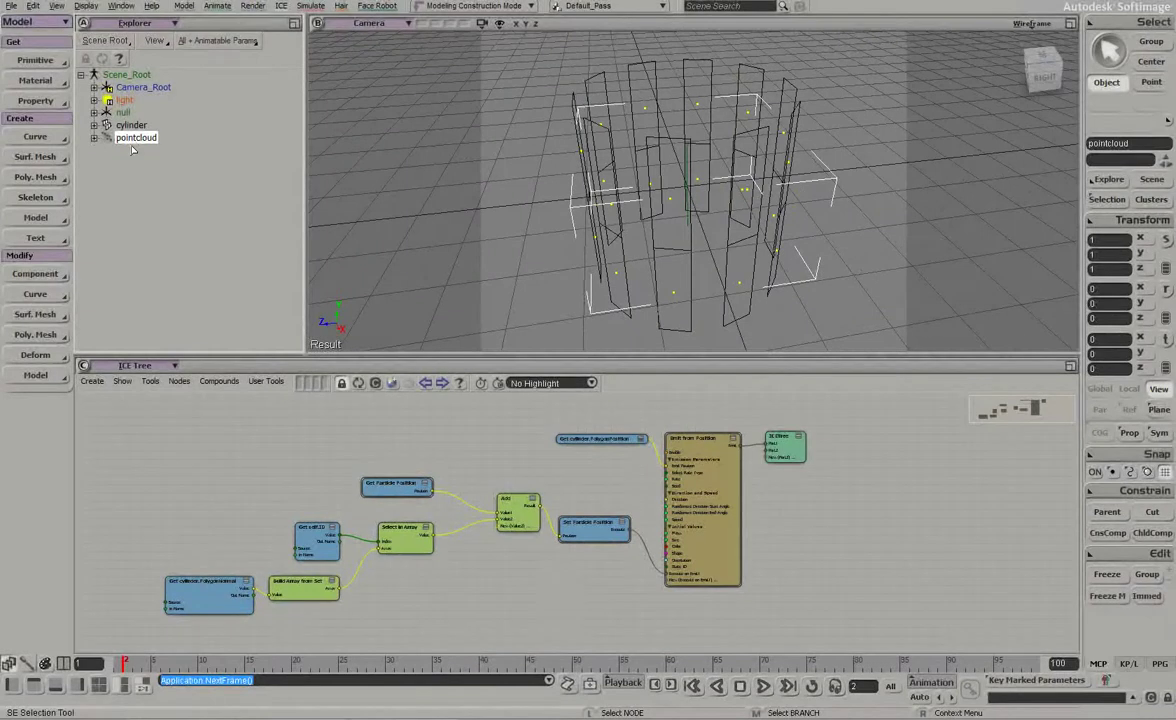
Step: Go back to the first frame and set the cylinder's V subdivisions to 4
click(692, 686)
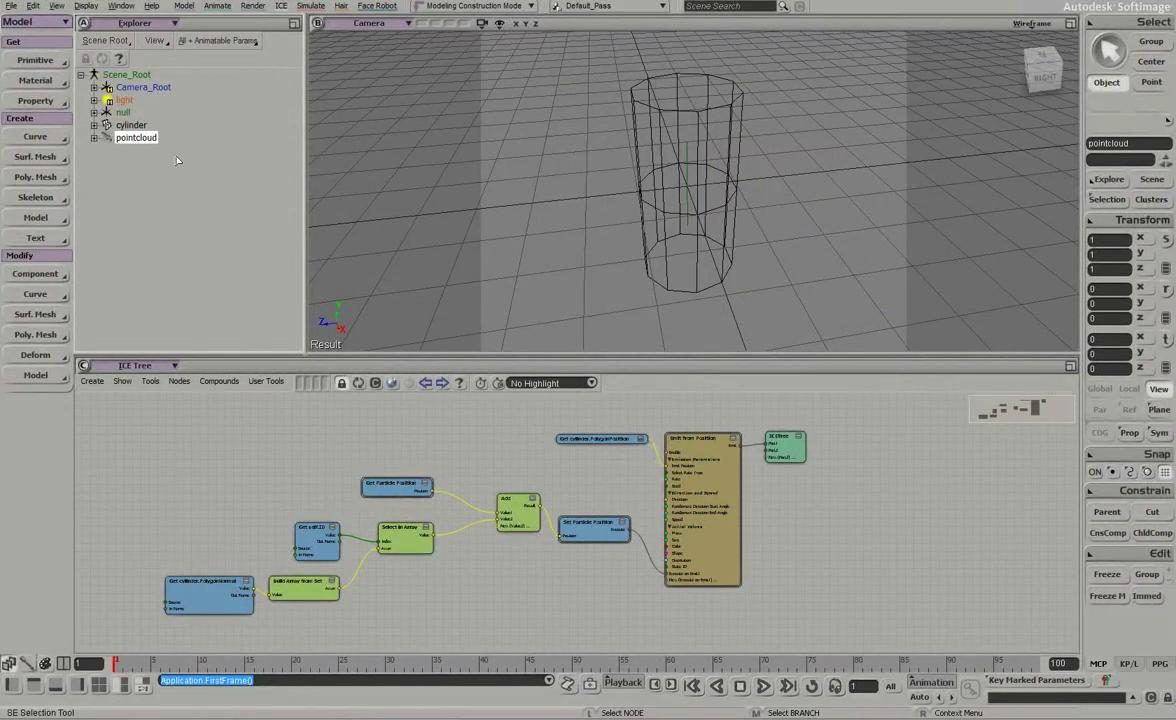
double_click(134, 126)
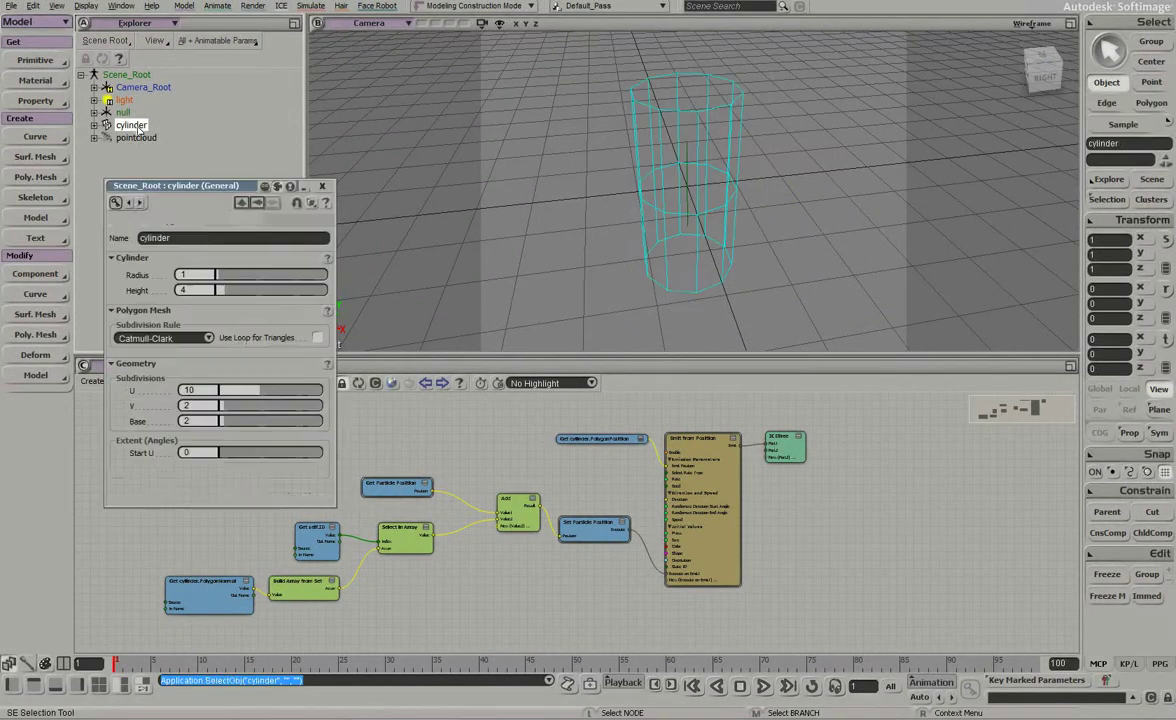
click(186, 405)
text(4)
key(Return)
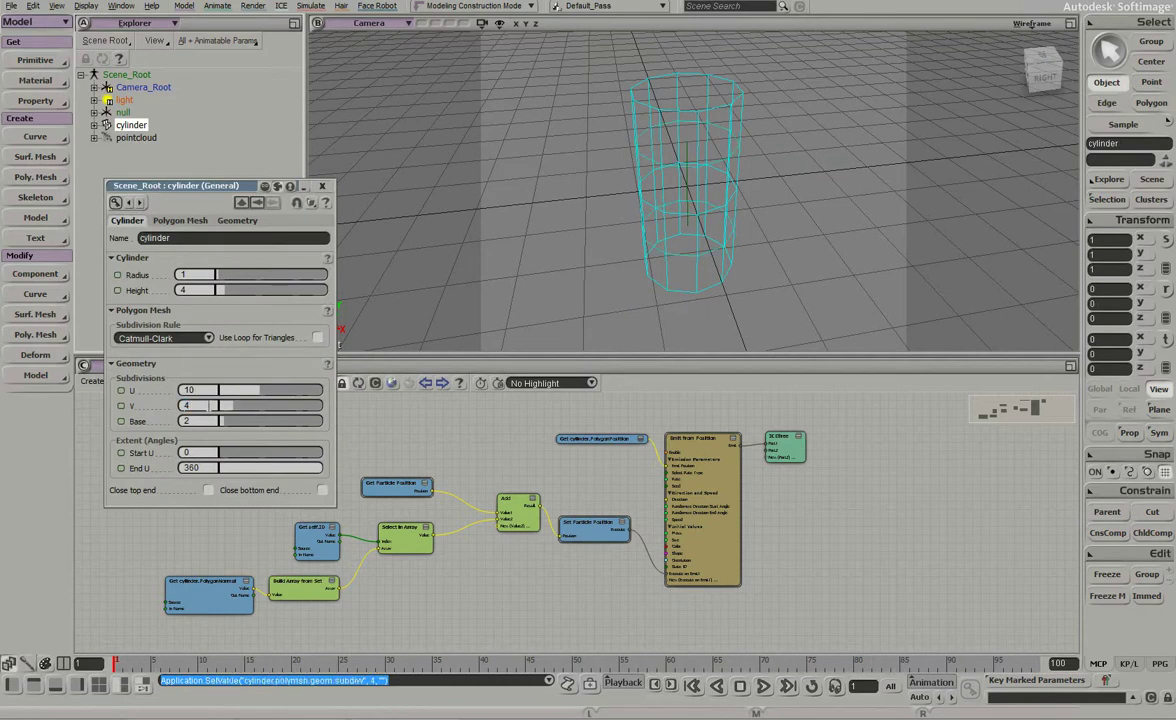
click(322, 186)
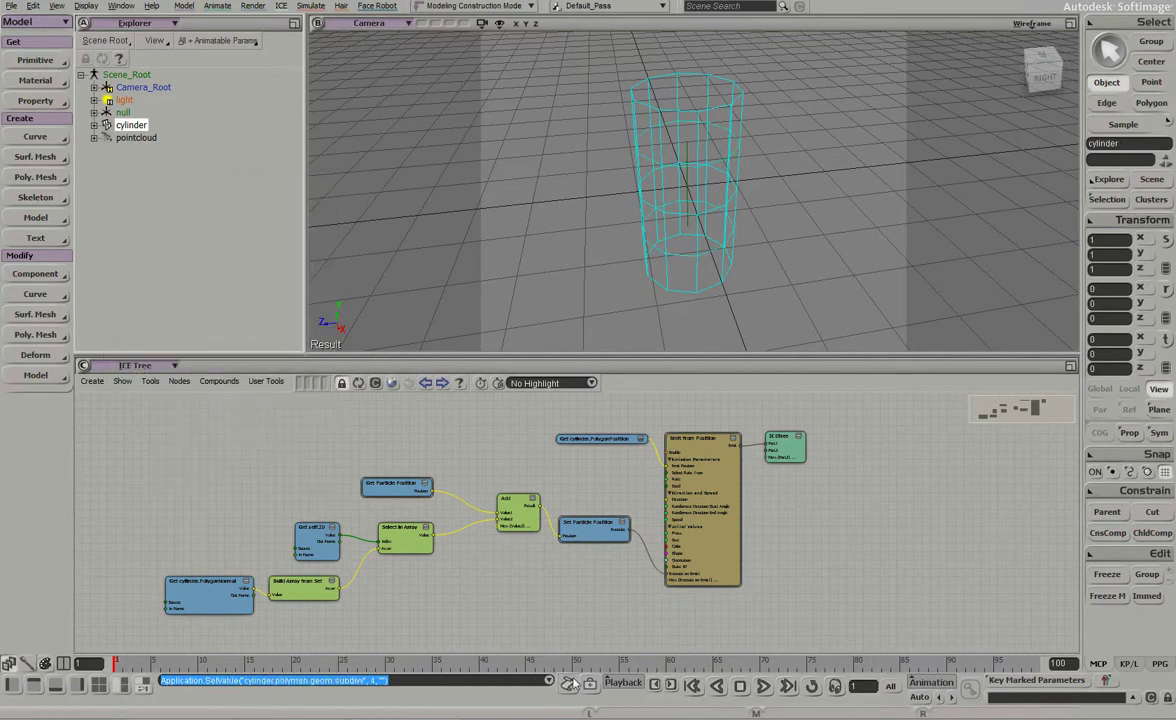
Step: Select the pointcloud and advance one frame to examine the particle offsets with the cylinder's new V subdivisions
click(135, 137)
key(period)
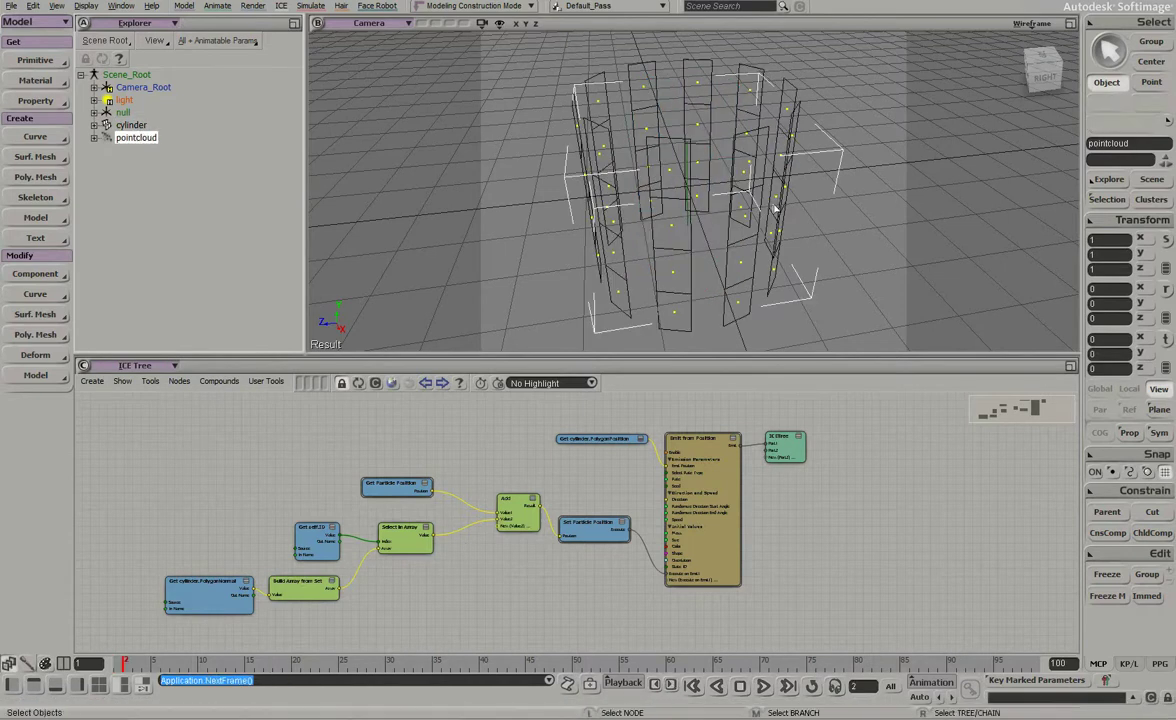
mouse_move(844, 211)
right_down()
mouse_move(882, 178)
mouse_move(842, 206)
right_up()
key(space)
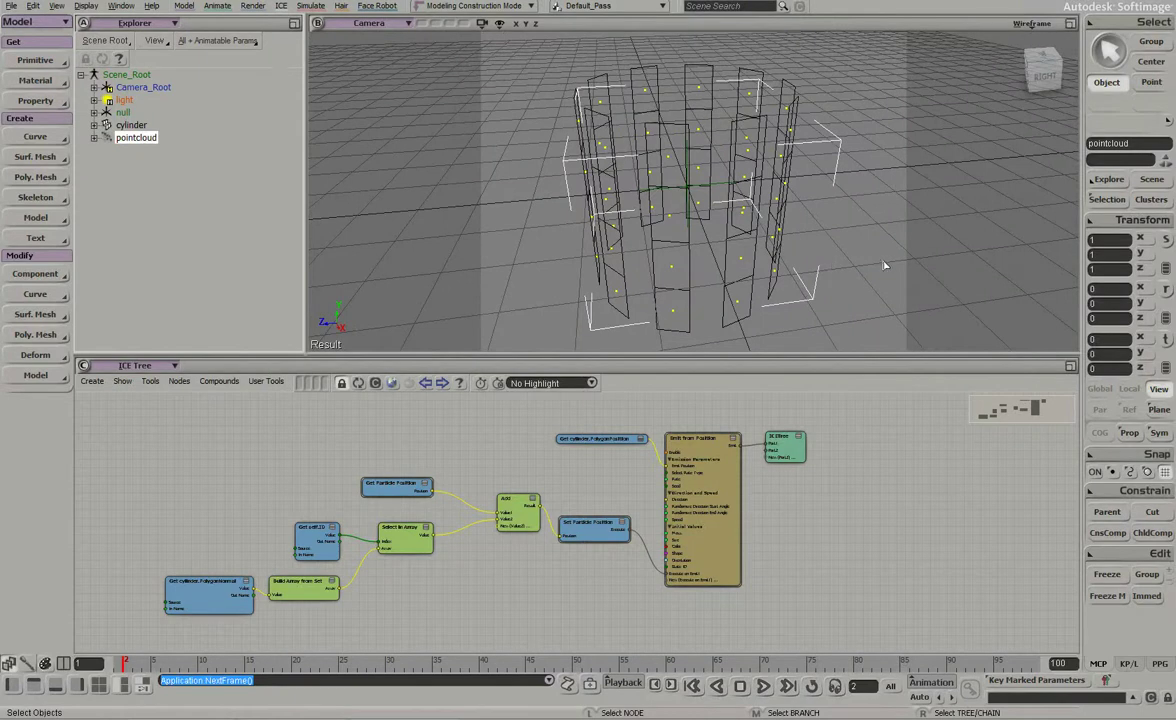